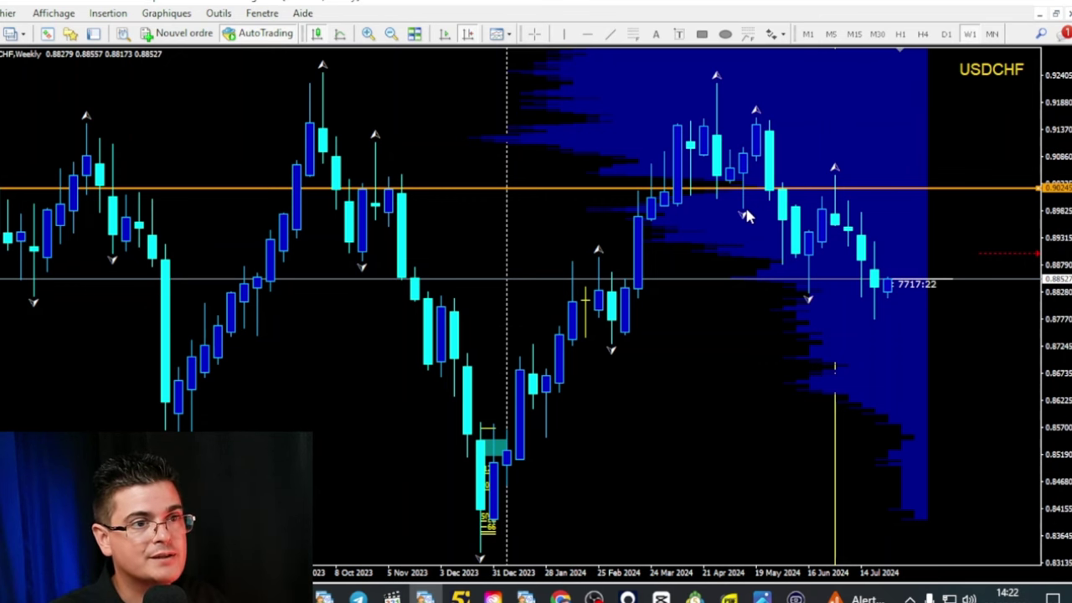
- Draw a Fibonacci retracement from the USDCHF high to the low and move the orange line to its 48.5 level
left_click(947, 35)
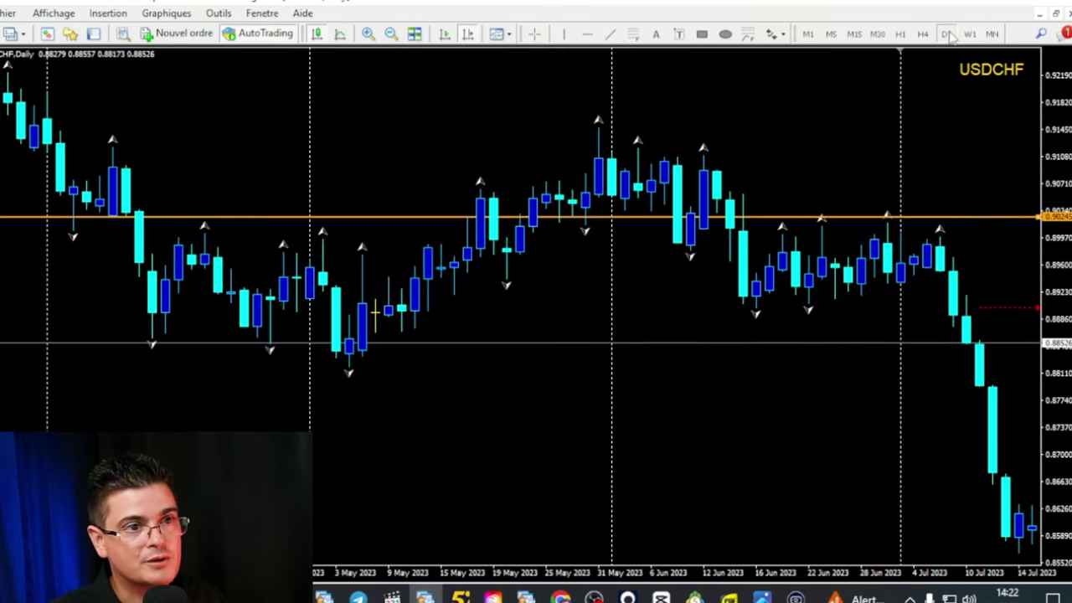
left_click(970, 34)
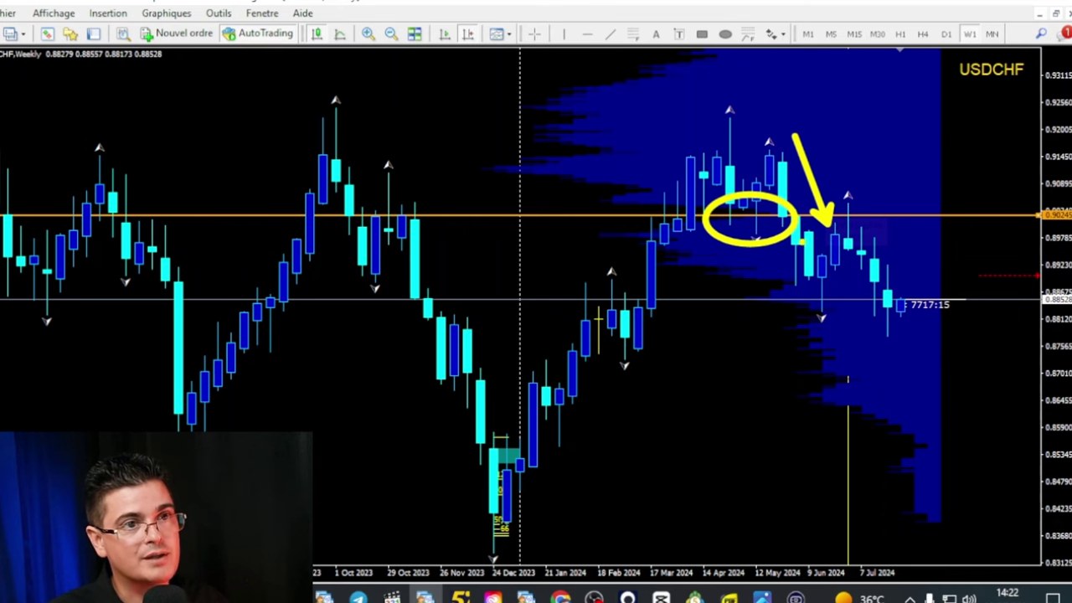
left_click(947, 34)
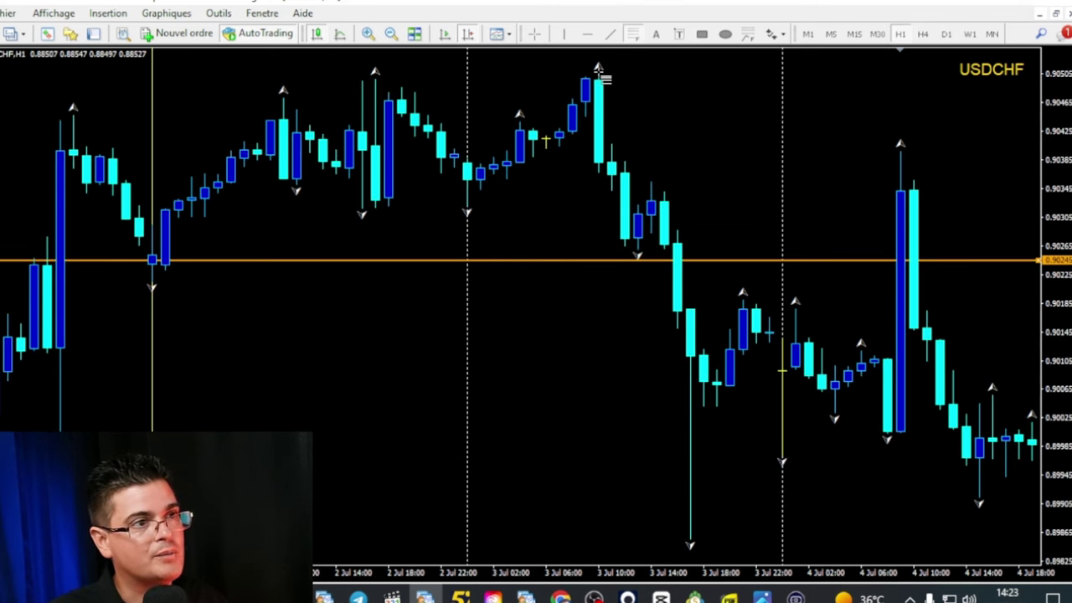
left_click_drag(599, 67, 695, 544)
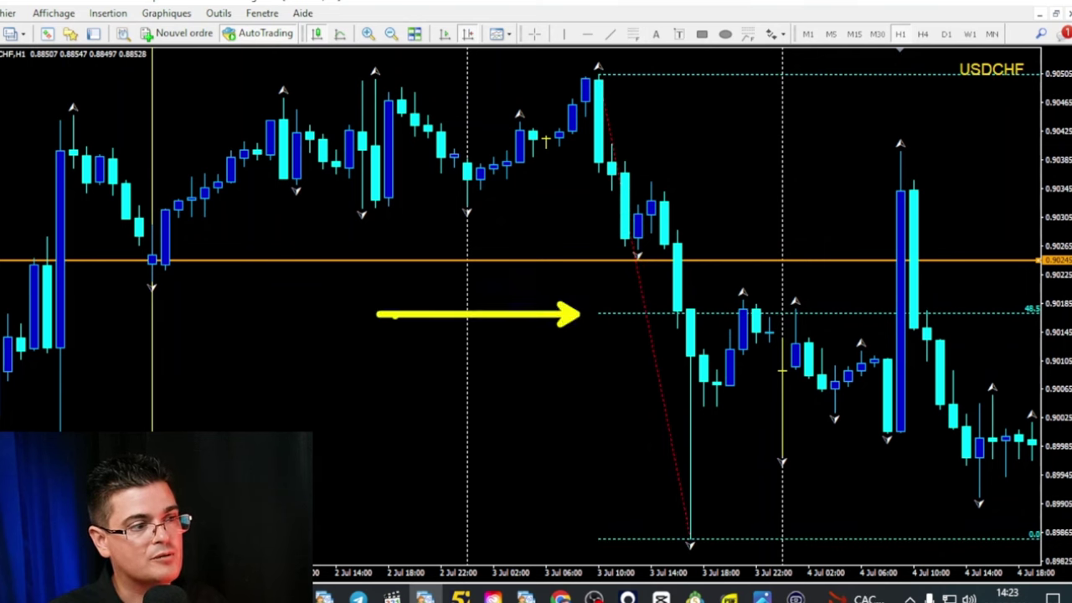
left_click_drag(675, 261, 708, 74)
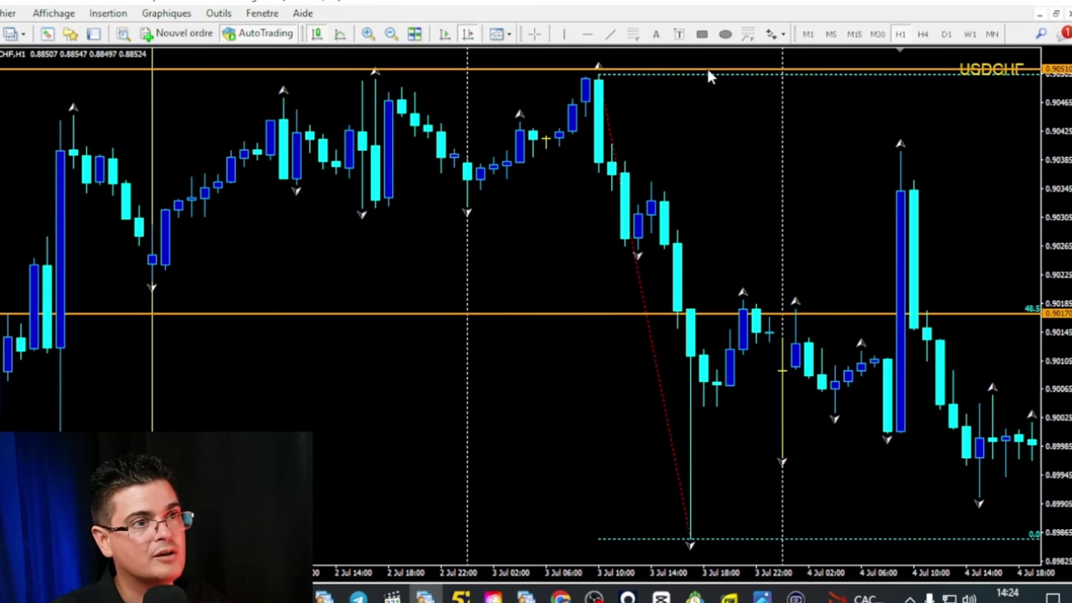
- Make the top stop-loss line red and measure its distance from the orange entry line
right_click(708, 76)
left_click(814, 308)
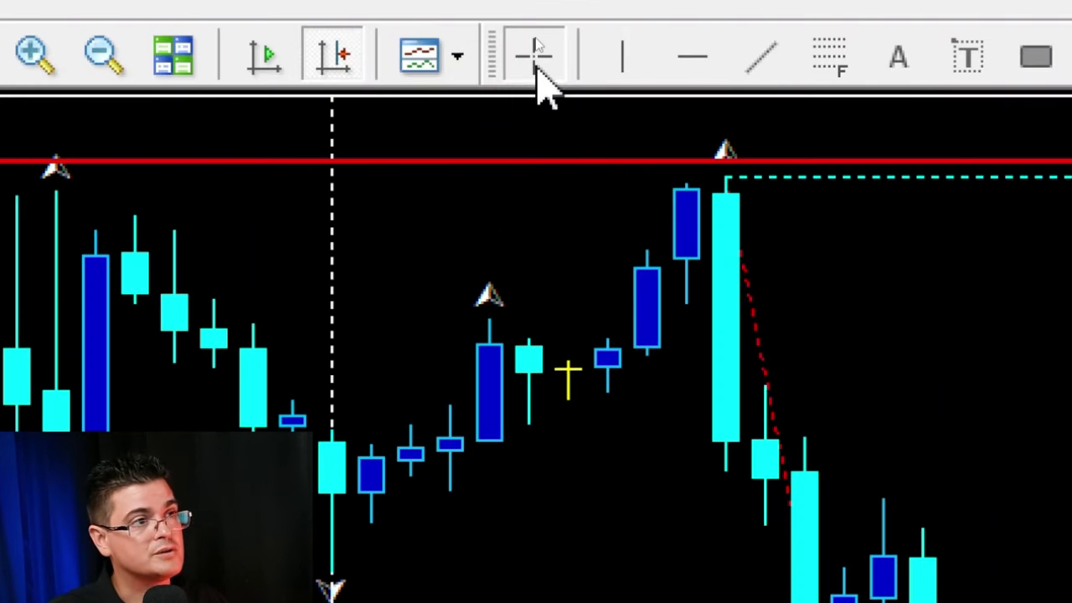
left_click(535, 34)
left_click_drag(708, 314, 709, 74)
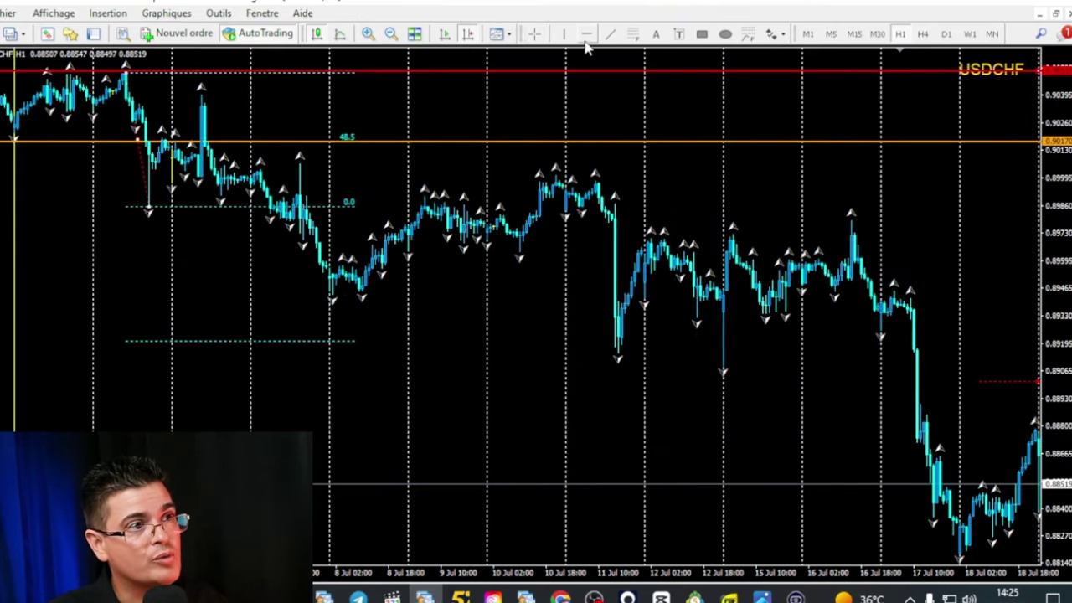
- Add a blue horizontal line at the lower take-profit level
left_click(587, 34)
left_click(392, 340)
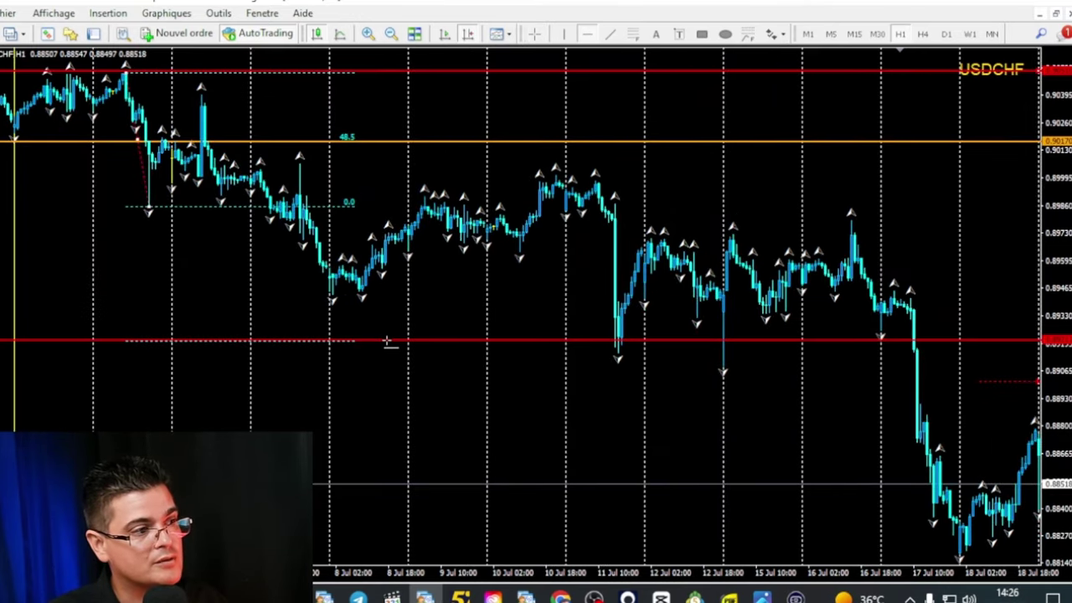
left_click(599, 368)
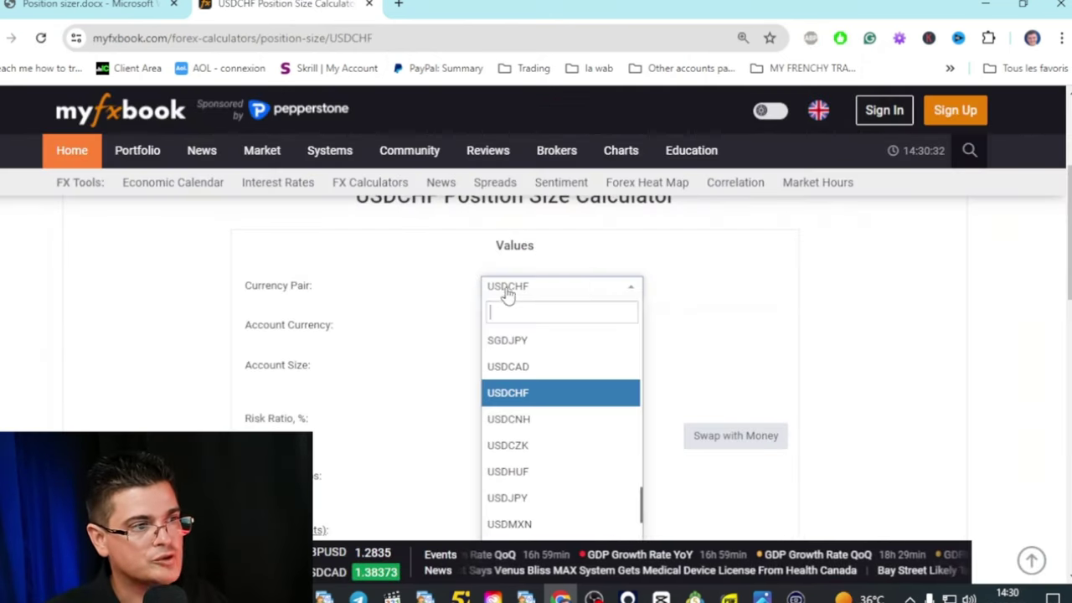
- Calculate USDCHF size for a 10,000 USD account, 1% risk and 33-pip stop: 0.27 lots
left_click(512, 288)
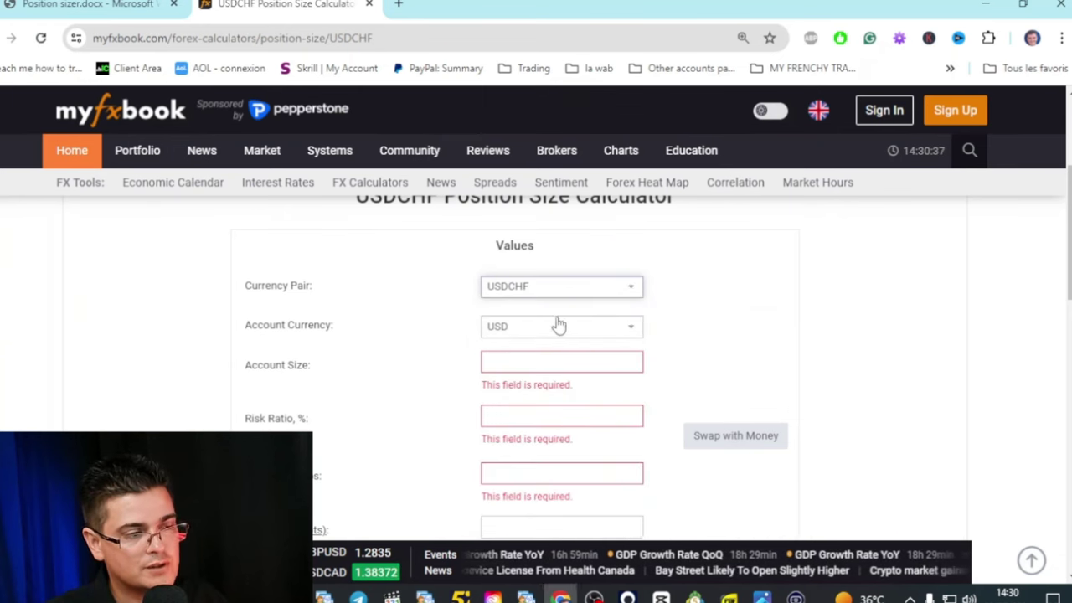
left_click(523, 363)
type("10")
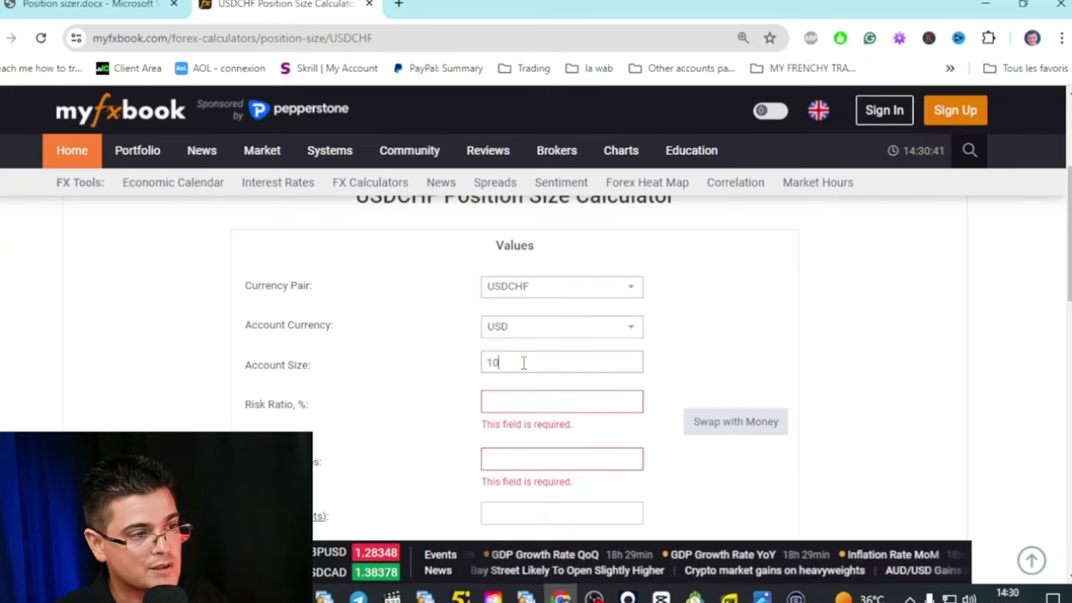
type(",000")
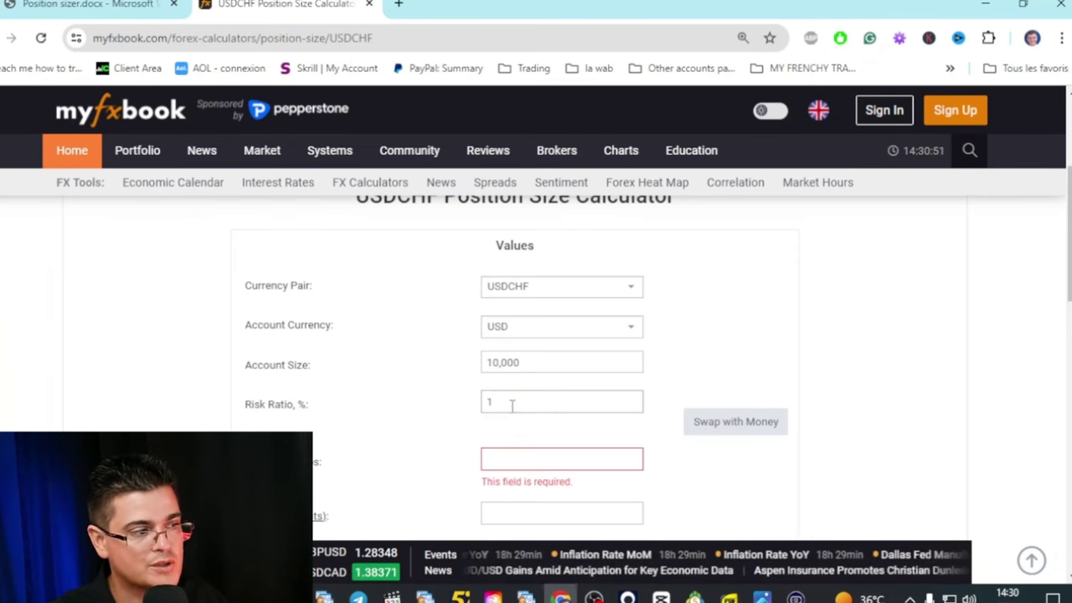
left_click(506, 458)
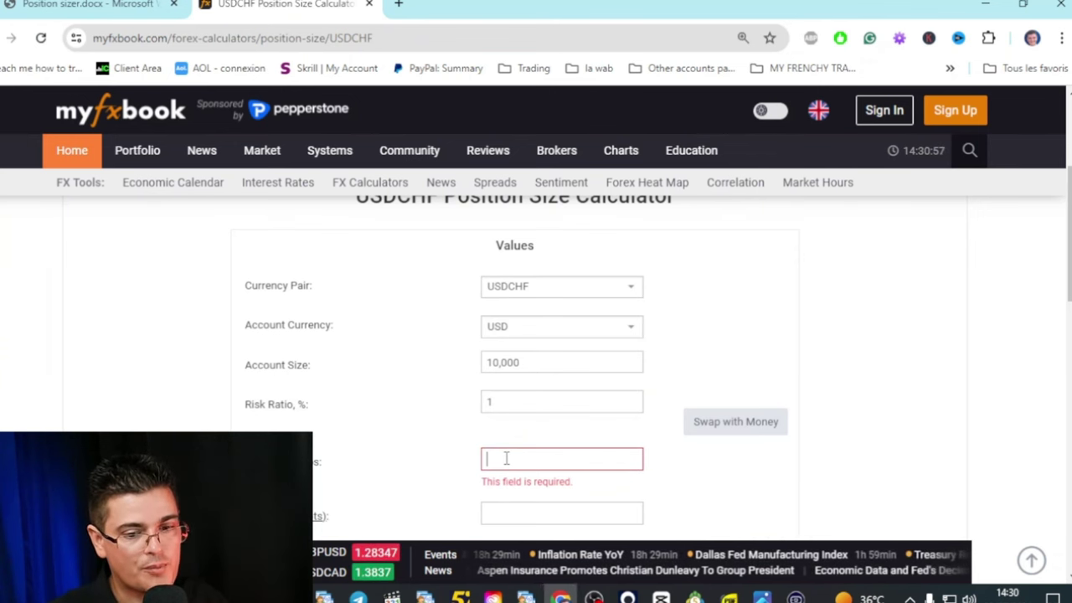
type("33")
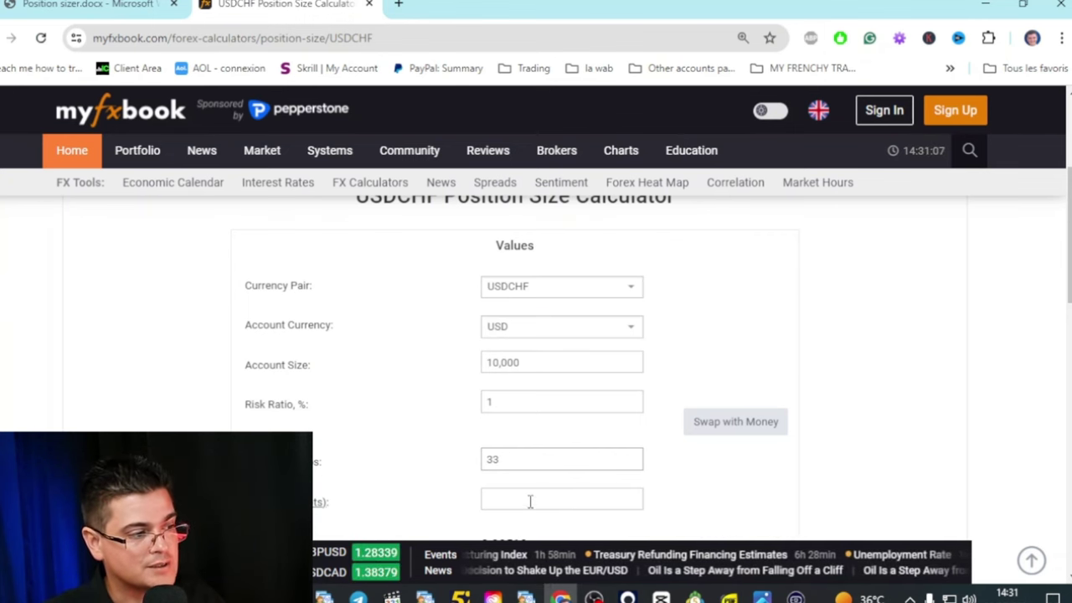
scroll(531, 502, "down", 1)
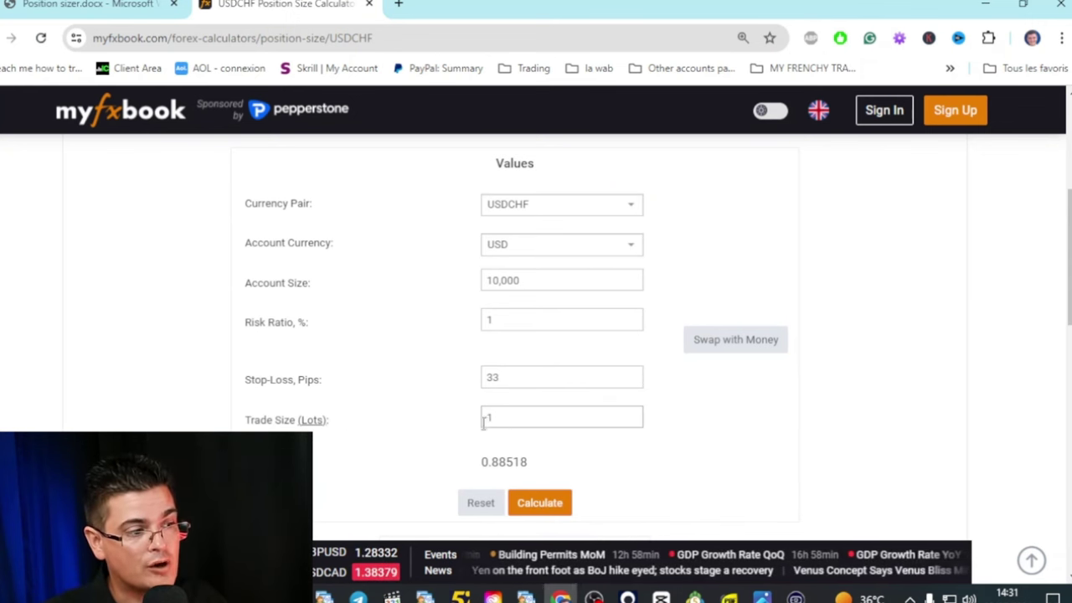
left_click(543, 508)
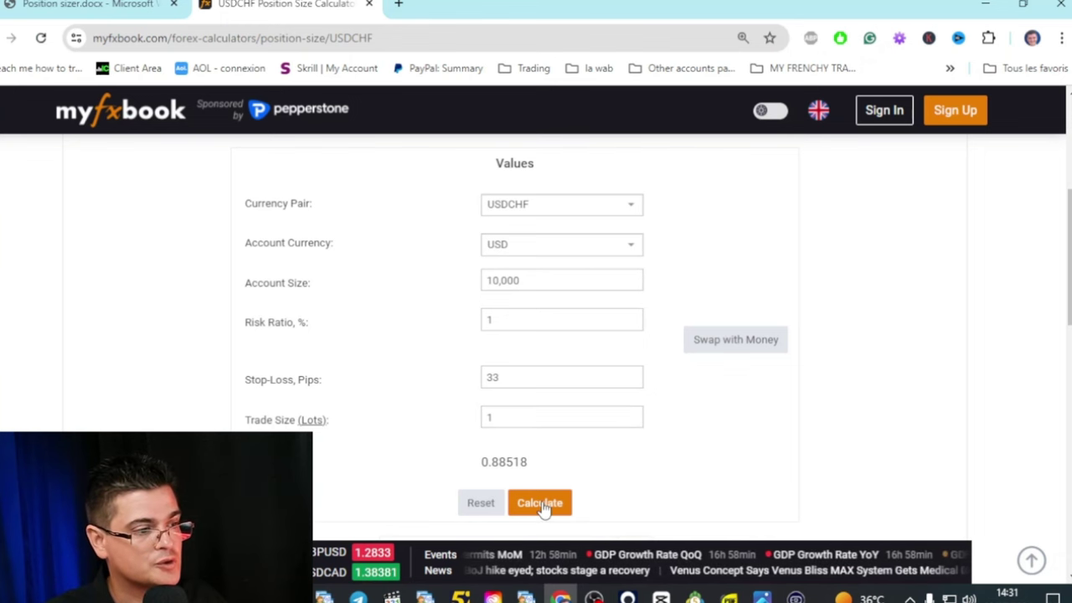
scroll(543, 507, "down", 3)
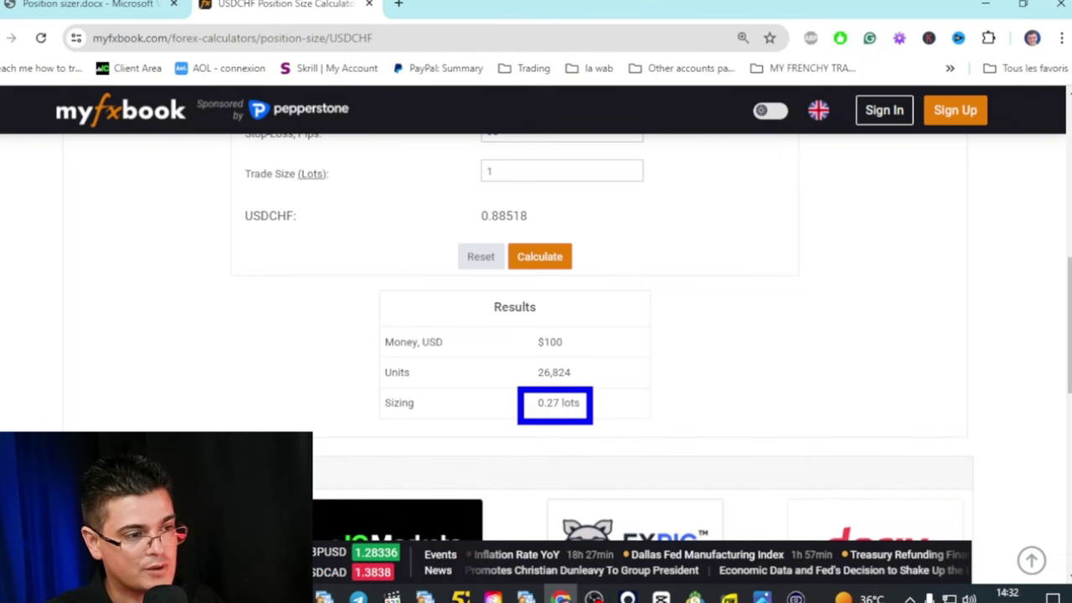
mouse_move(425, 596)
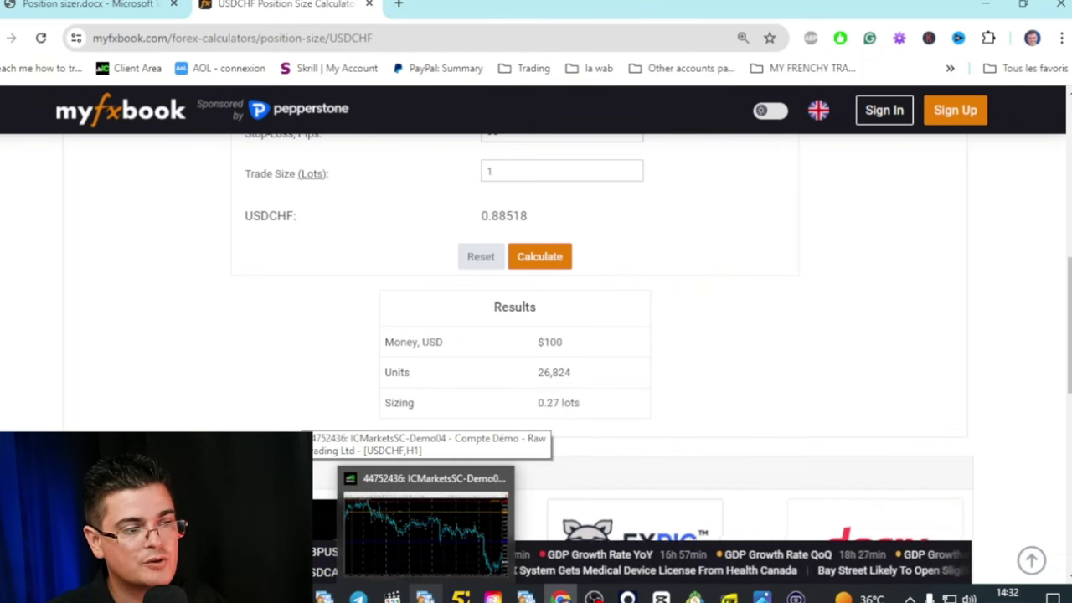
- Back on the USDCHF hourly chart, start a new order and set its type to Pending Order
left_click(426, 528)
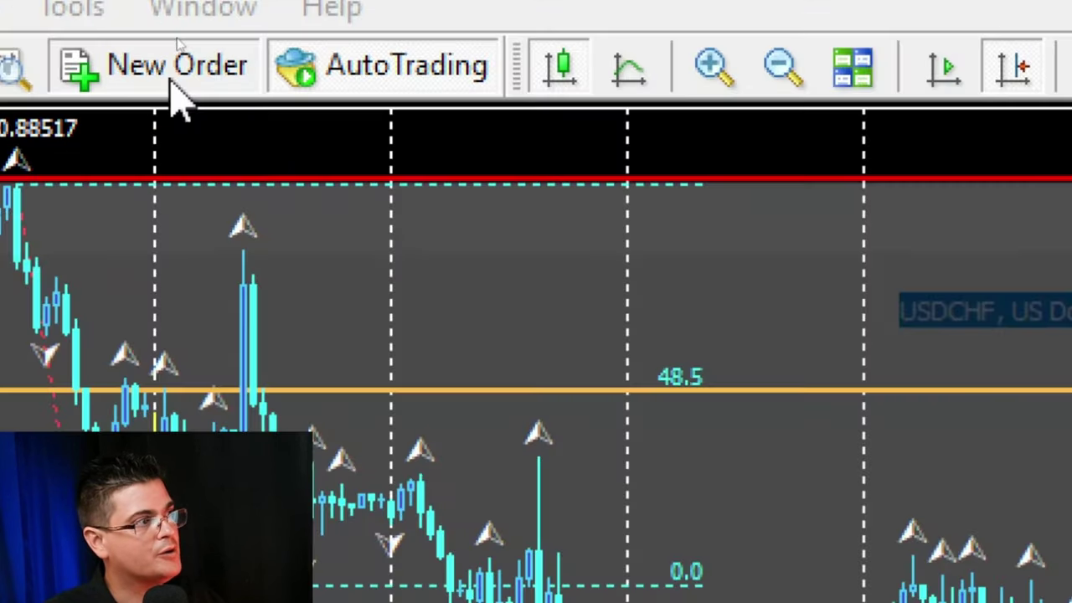
left_click(176, 35)
left_click(680, 245)
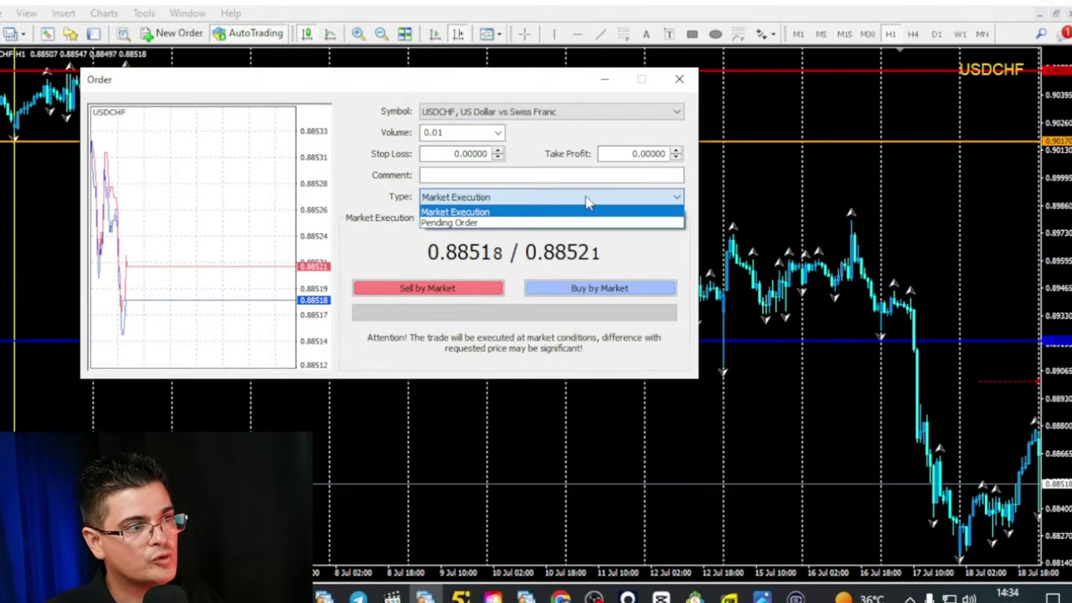
left_click(475, 224)
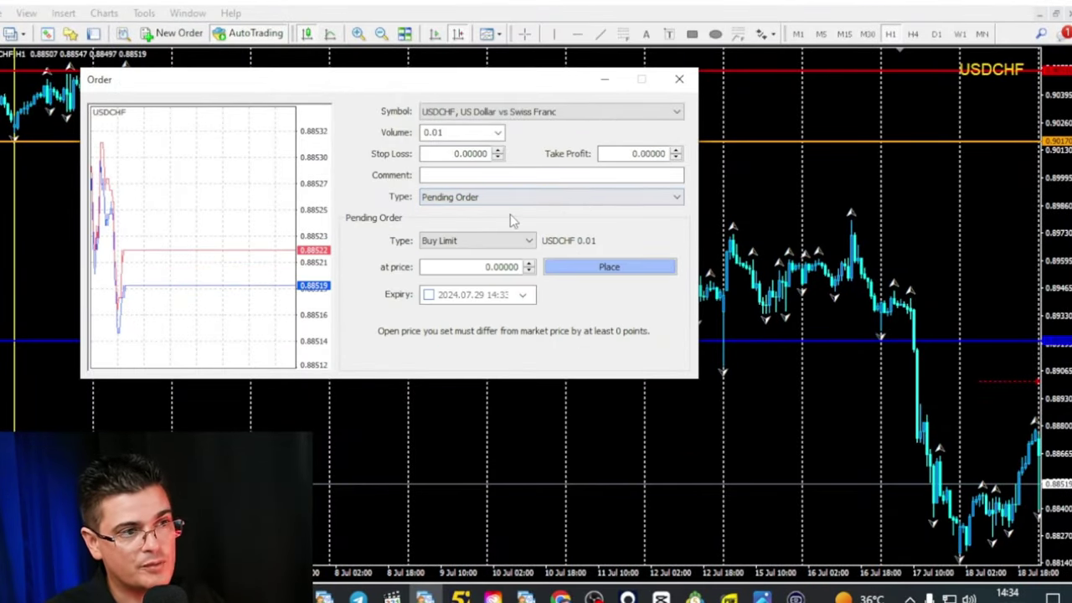
left_click(539, 198)
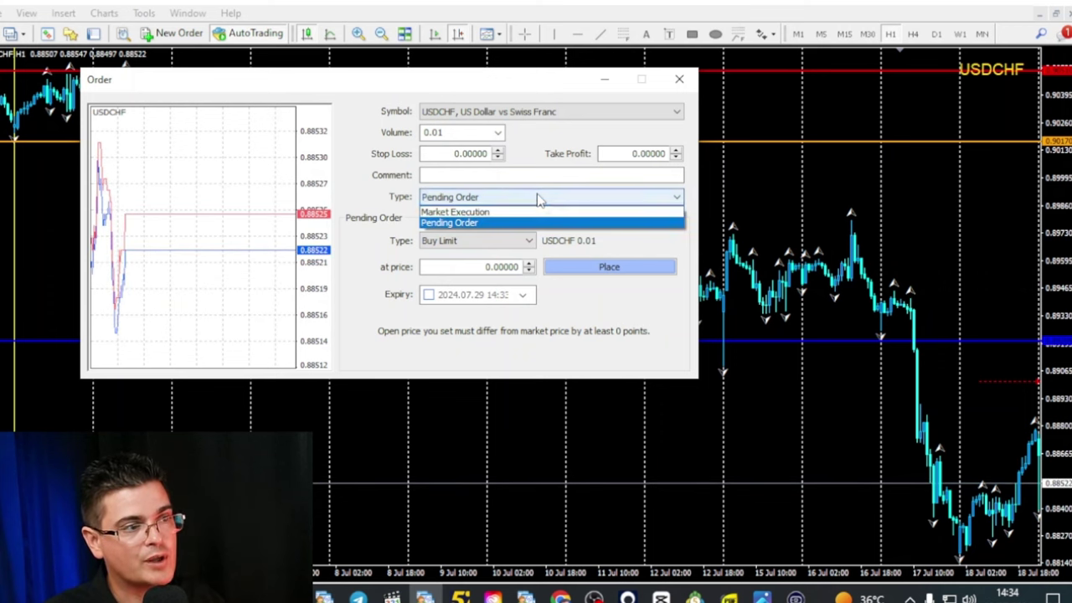
left_click(484, 223)
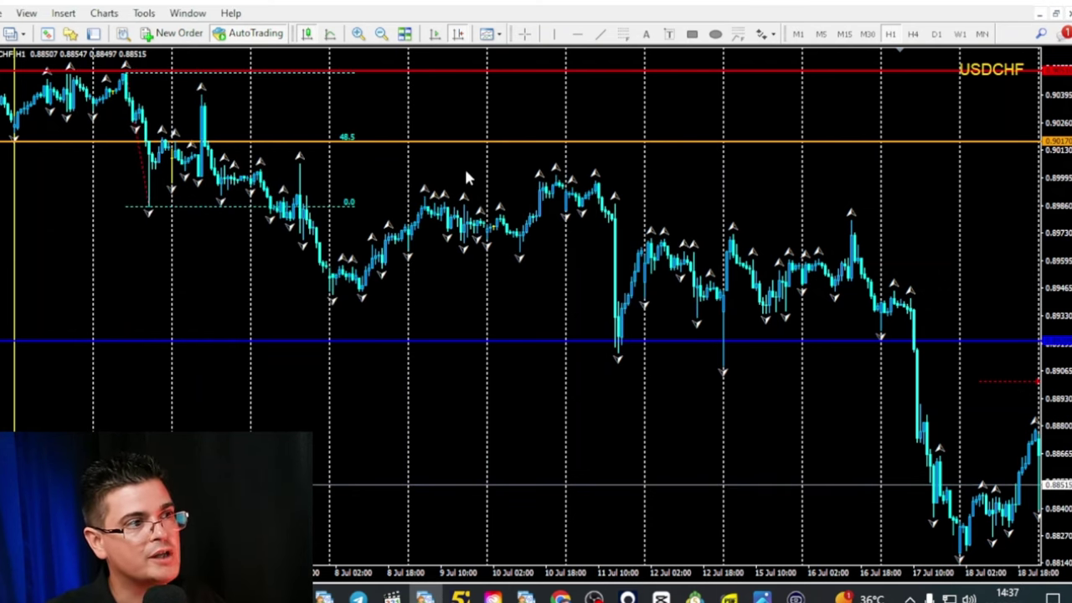
- Place a 0.27-lot sell limit at 0.90170 with stop loss 0.90510 and take profit 0.89209
middle_click(467, 143)
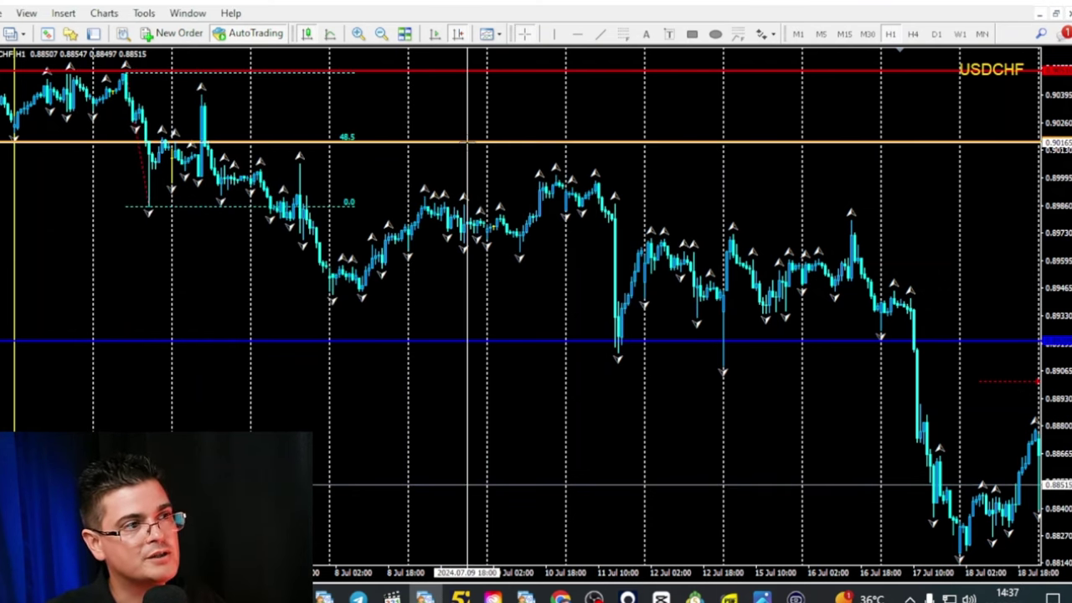
left_click_drag(467, 142, 469, 79)
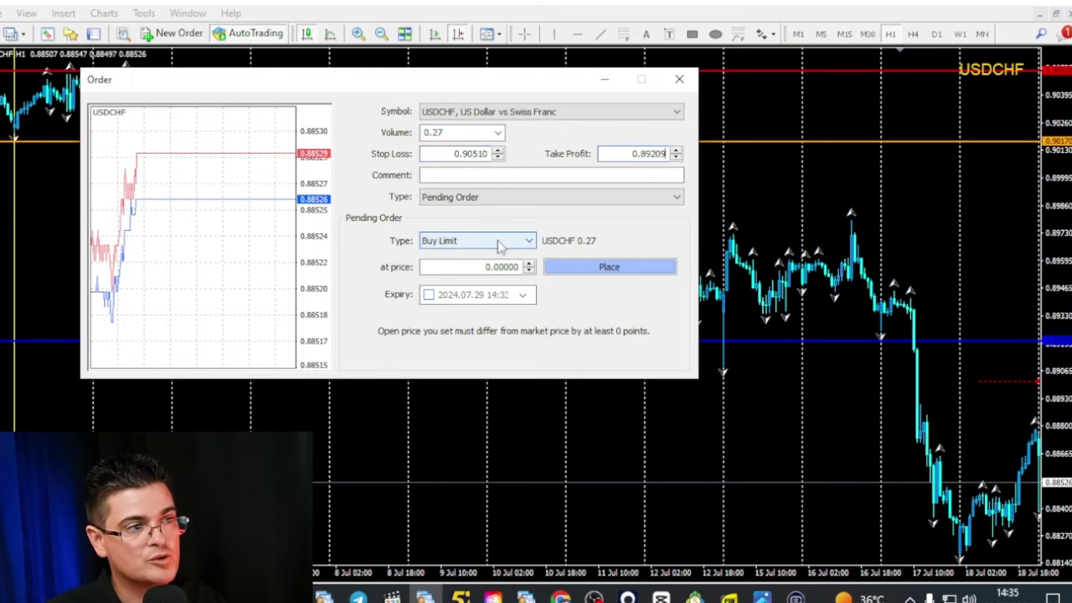
left_click(498, 241)
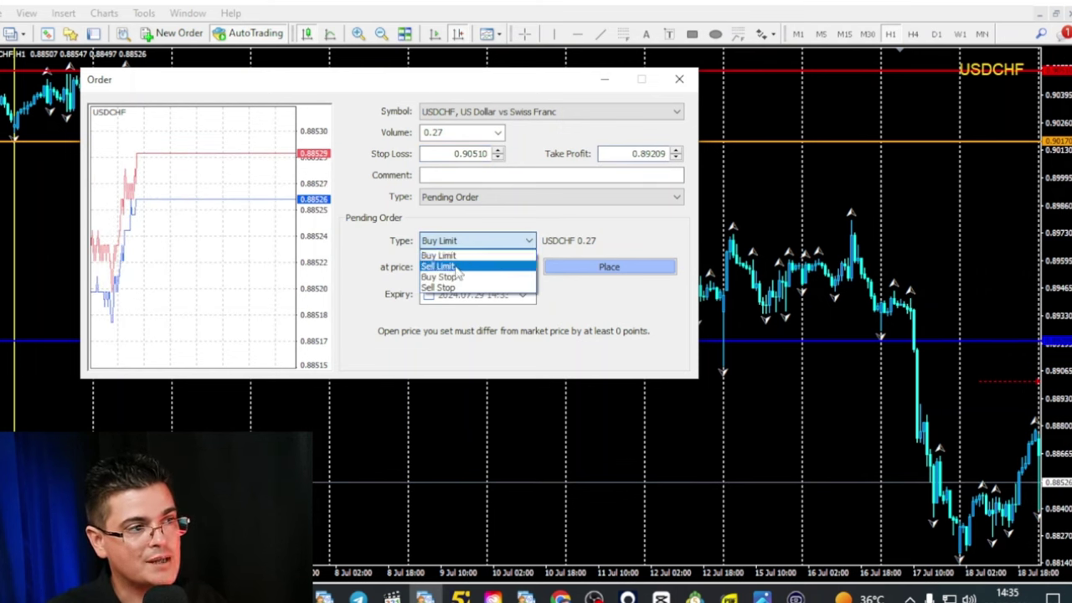
left_click(456, 266)
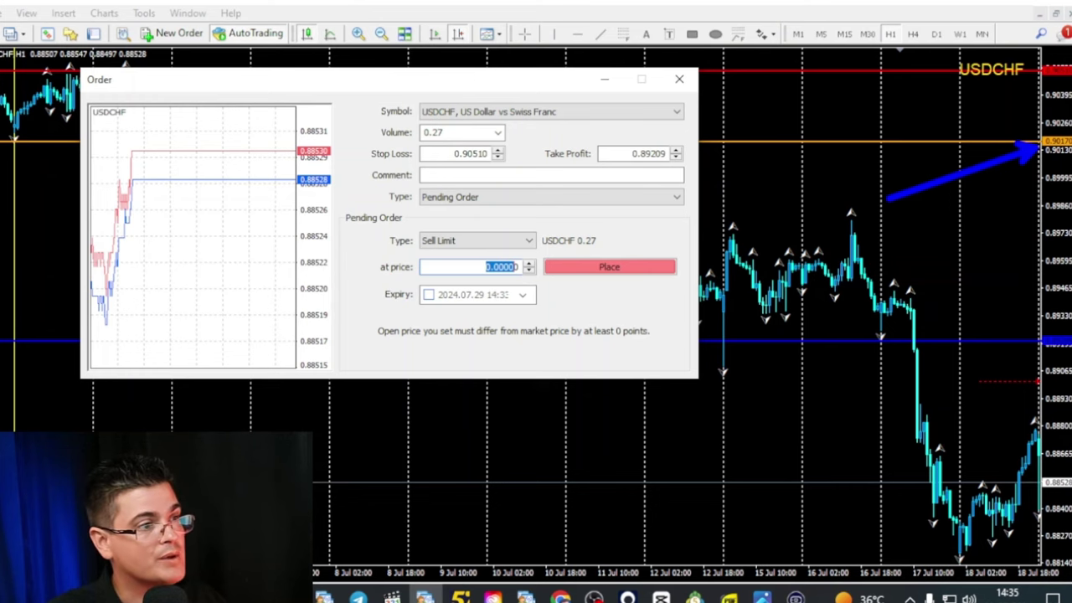
type("0.90170")
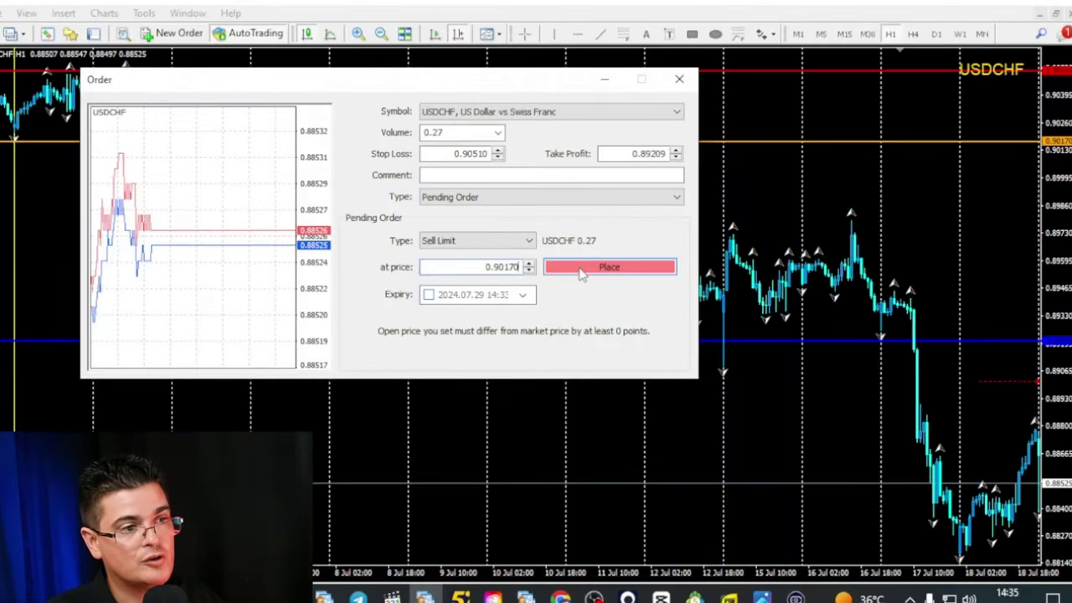
left_click(581, 274)
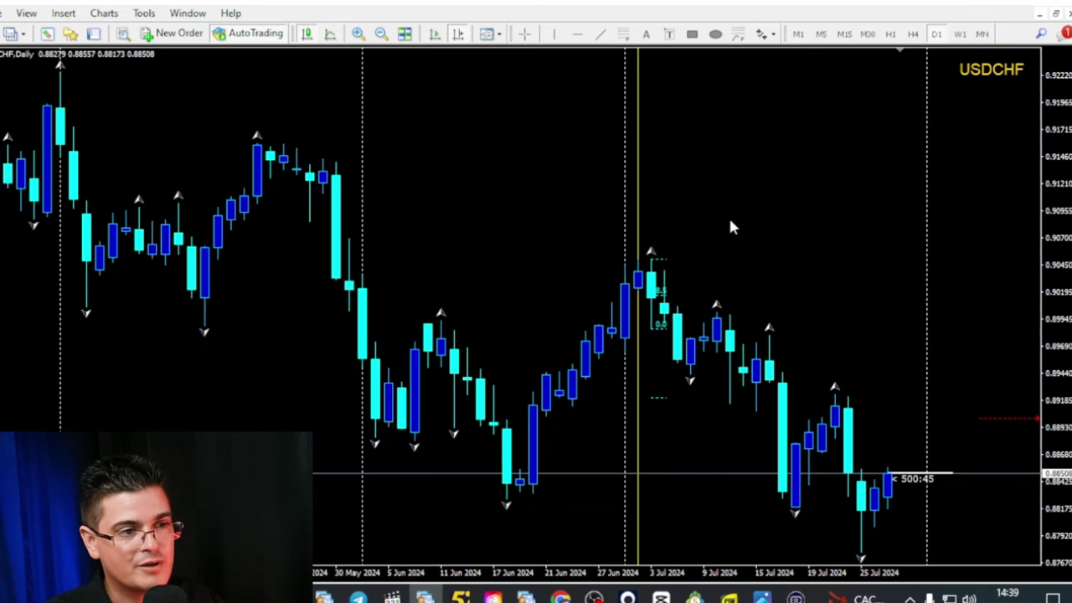
- Show the Easy Order panel and set its TP to SL Ratio to 3
key("ctrl+e")
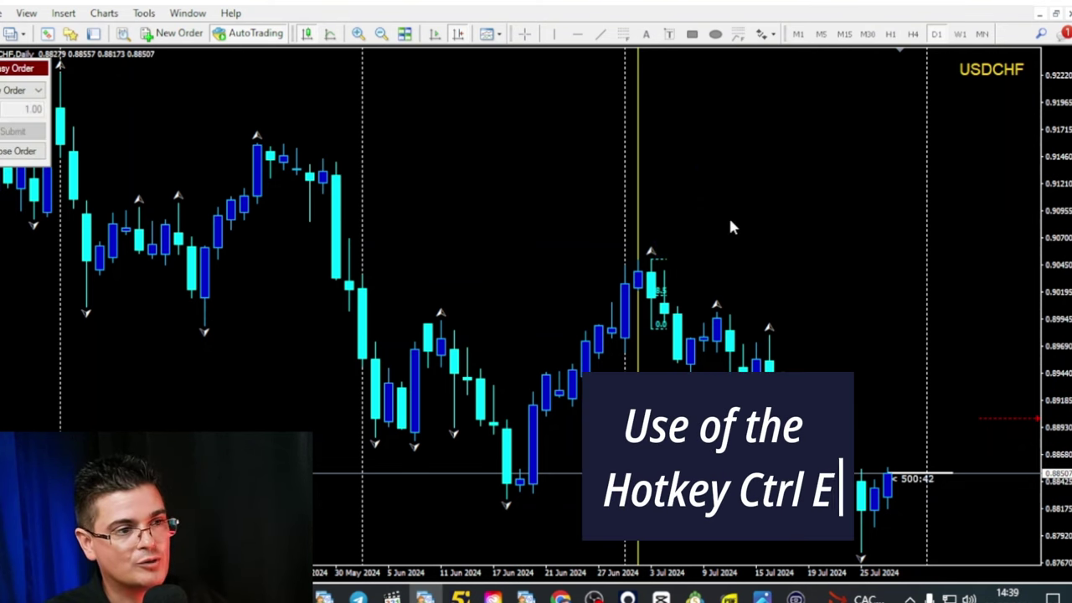
key("ctrl+r")
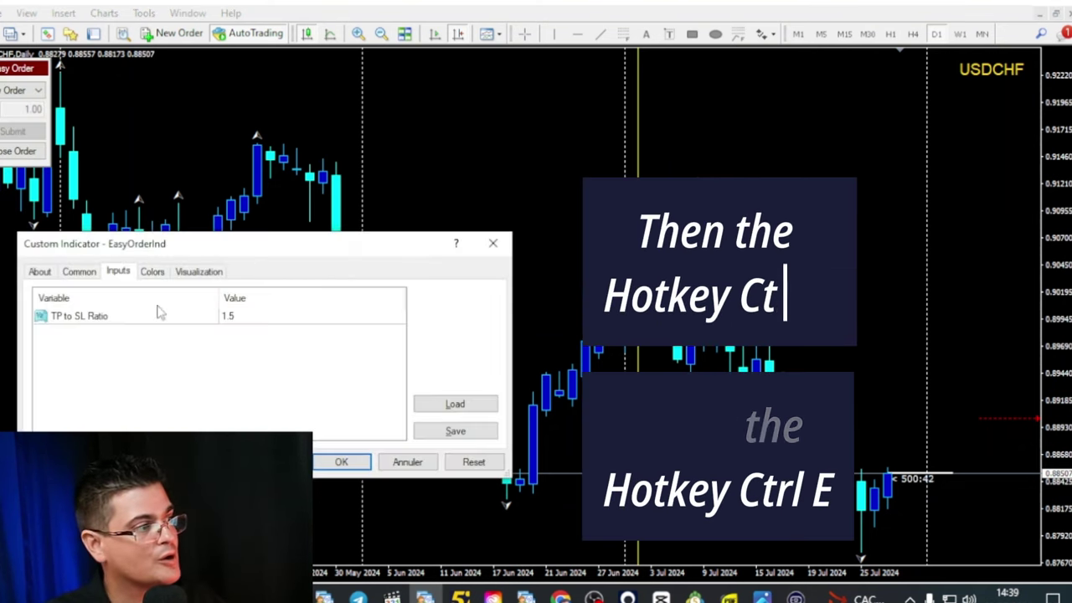
double_click(229, 316)
type("3")
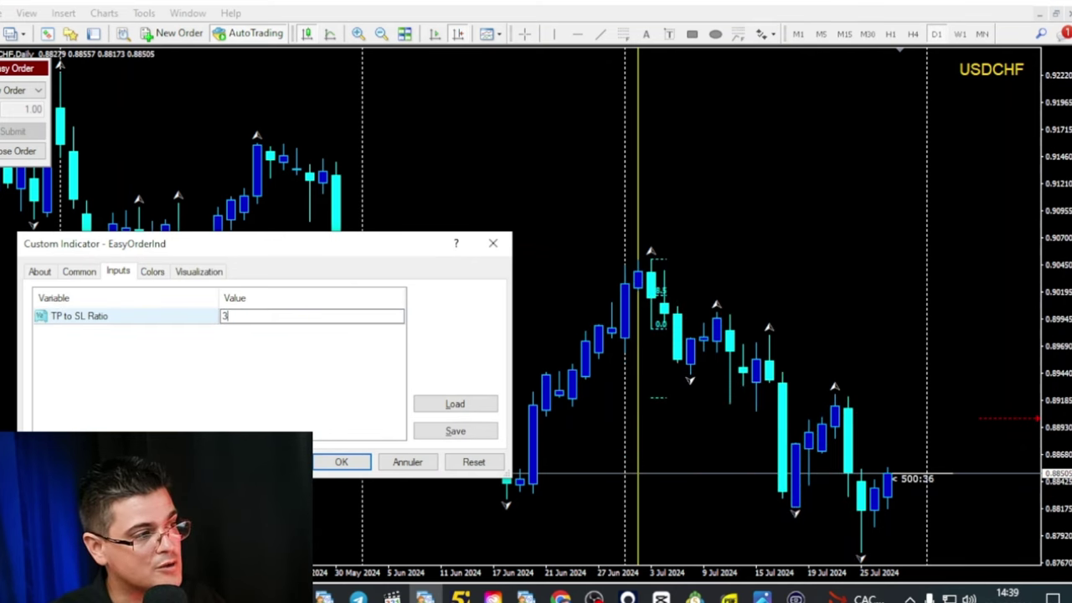
key("Return")
left_click(342, 463)
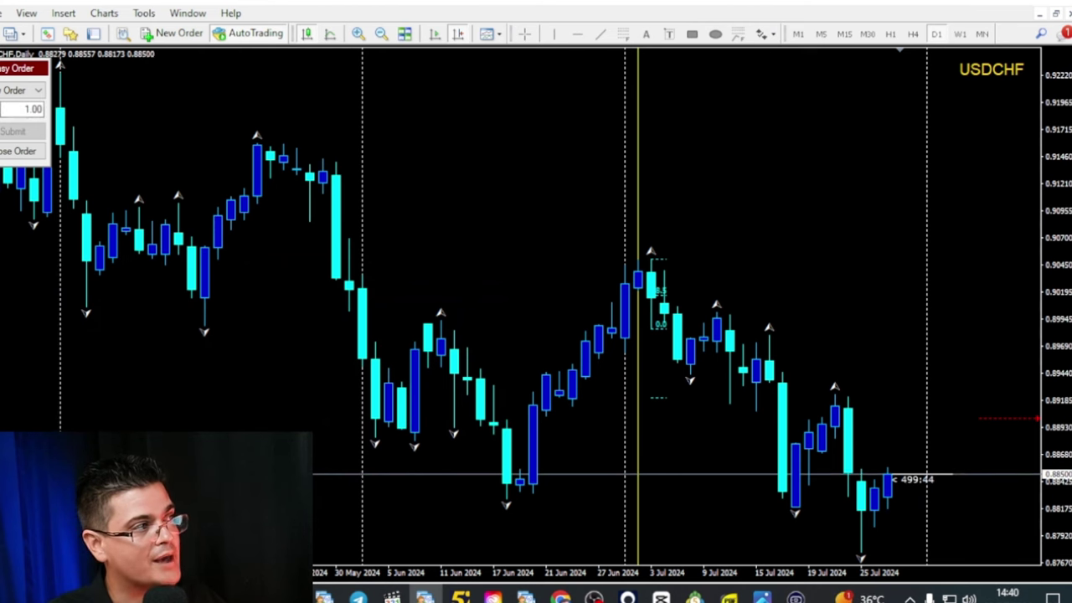
- Refresh the order lines, choose a Limit order, and raise the stop-loss and entry (≈0.9016) lines
right_click(17, 109)
left_click(55, 139)
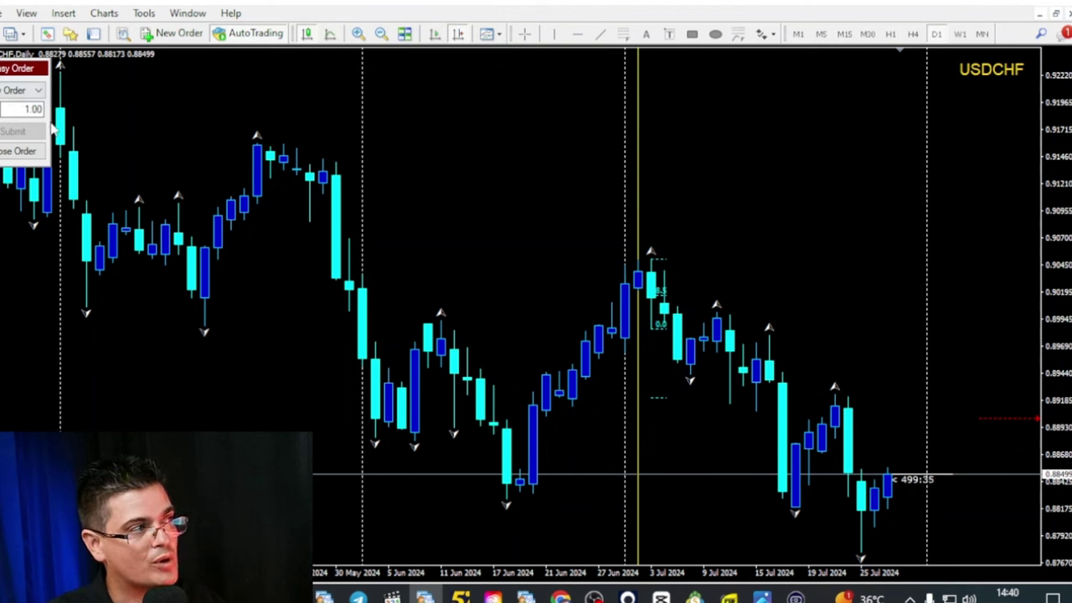
left_click(29, 90)
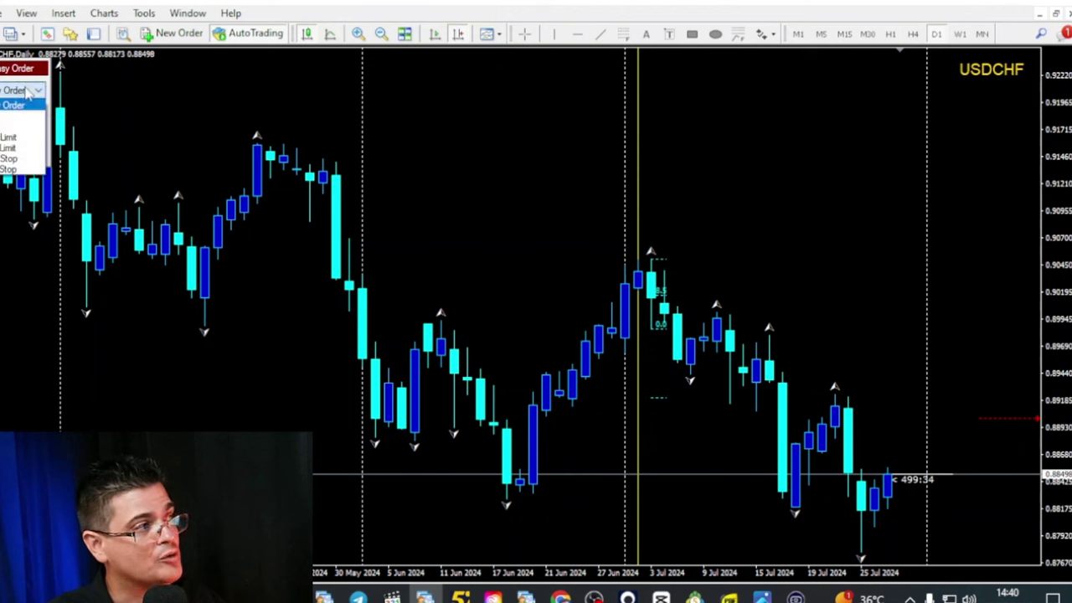
left_click(17, 147)
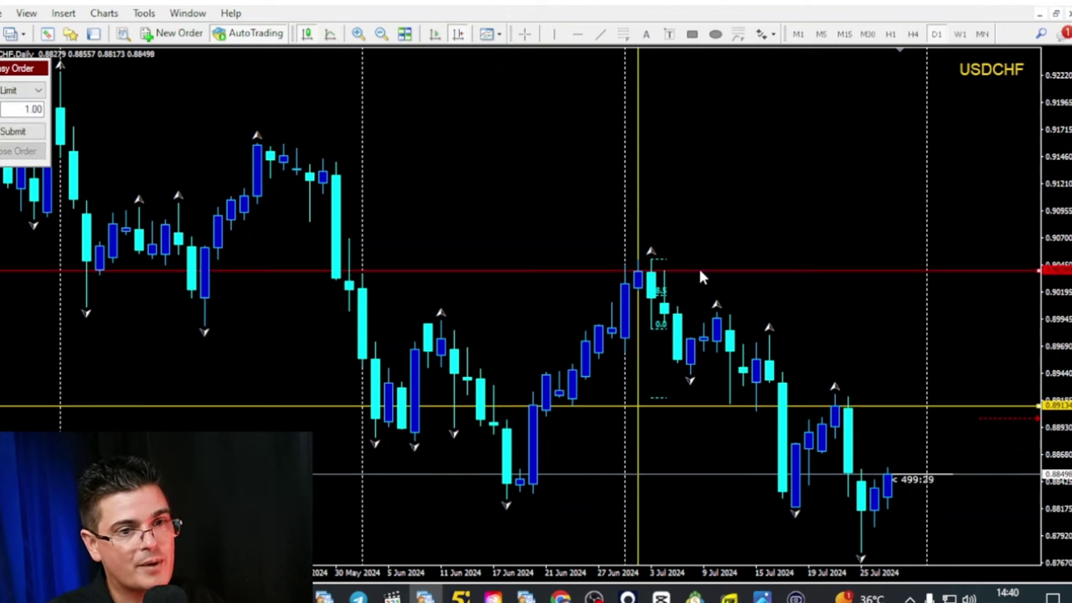
left_click_drag(698, 270, 732, 259)
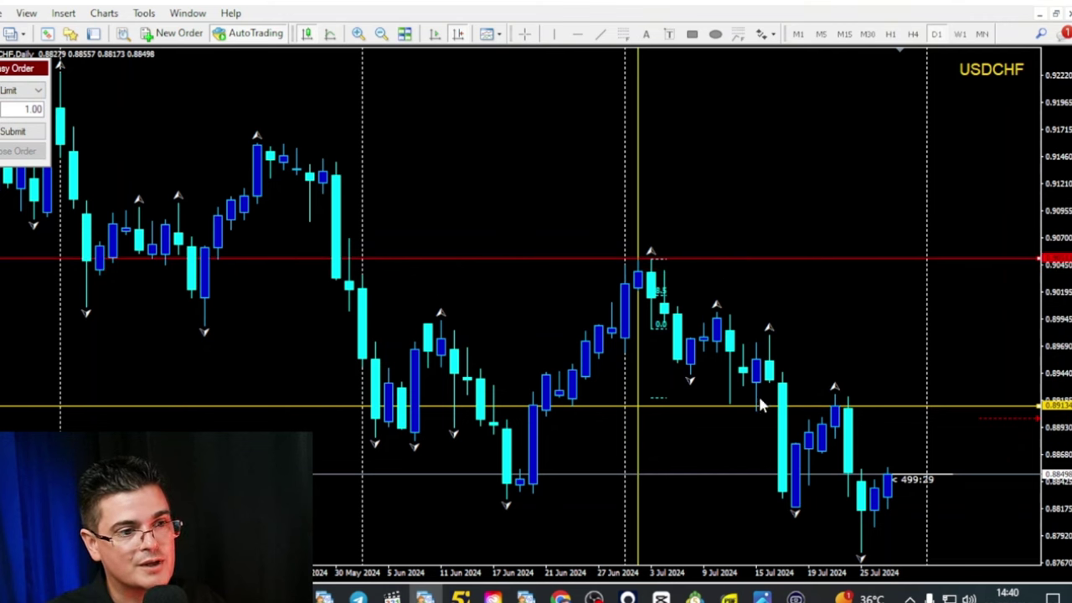
left_click_drag(758, 406, 770, 297)
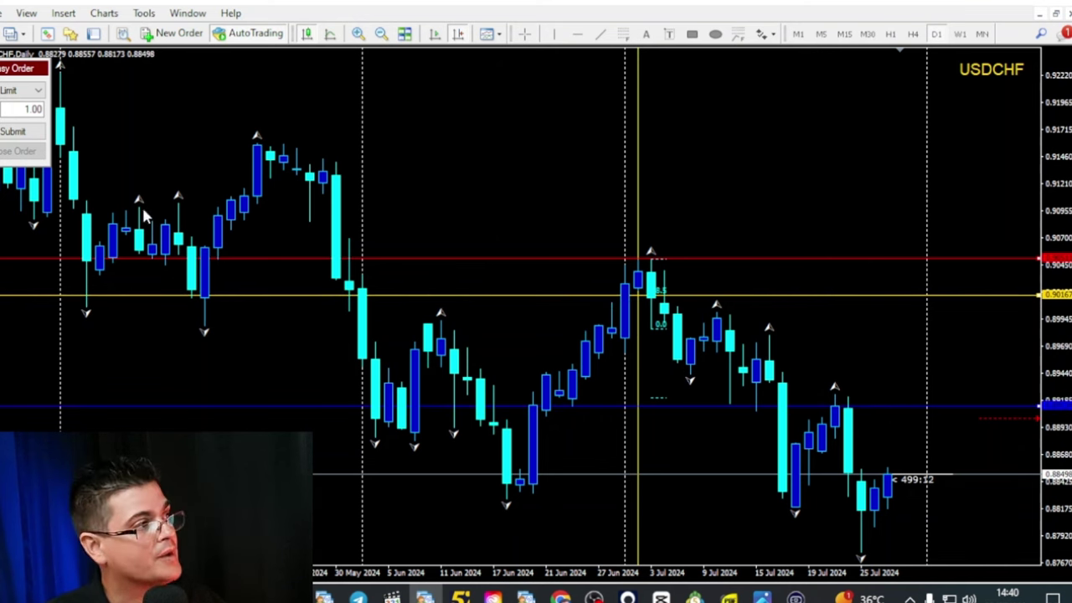
- Submit the 0.01-lot sell limit at 0.90167 from Easy Order and confirm it
left_click(40, 134)
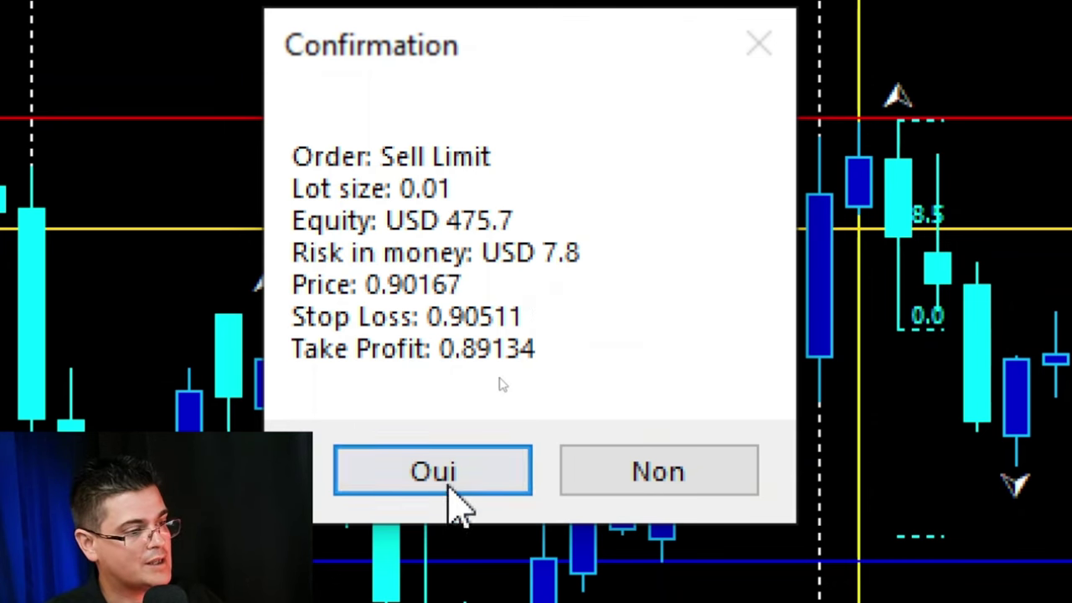
left_click(444, 479)
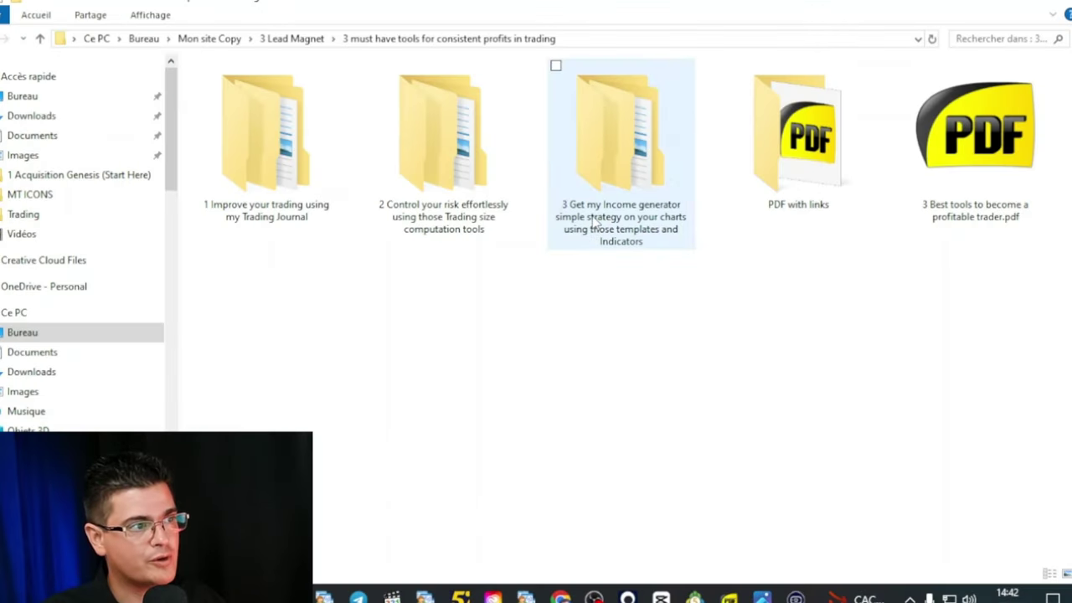
- Copy EasyOrderInd.ex4, GVSet.ex4 and GVSet.mq4 from Easy order Complete EN's 'To place into the Indicators folder'
double_click(450, 165)
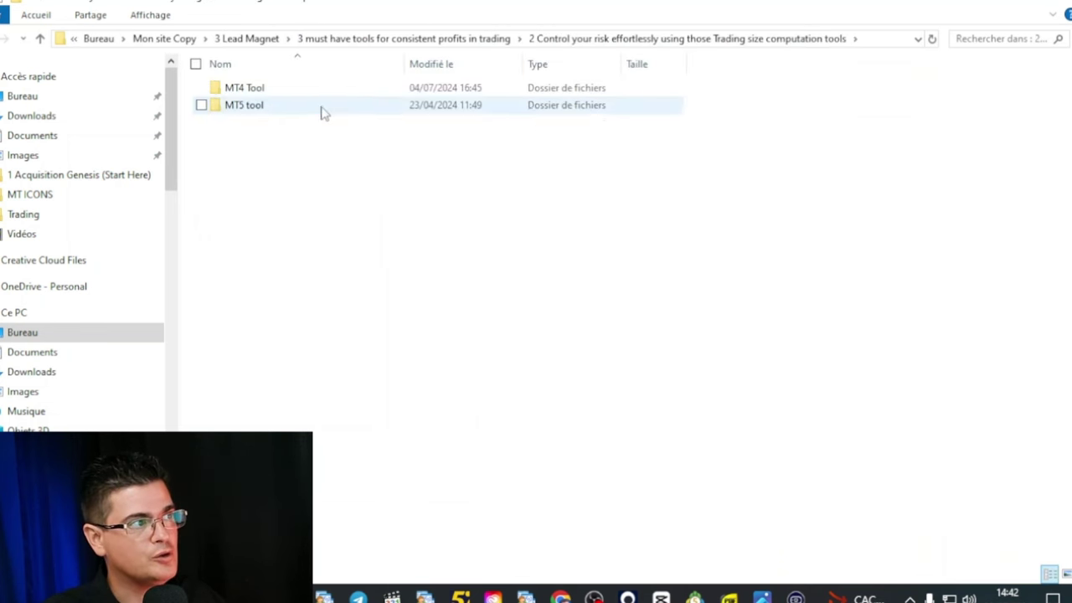
double_click(267, 91)
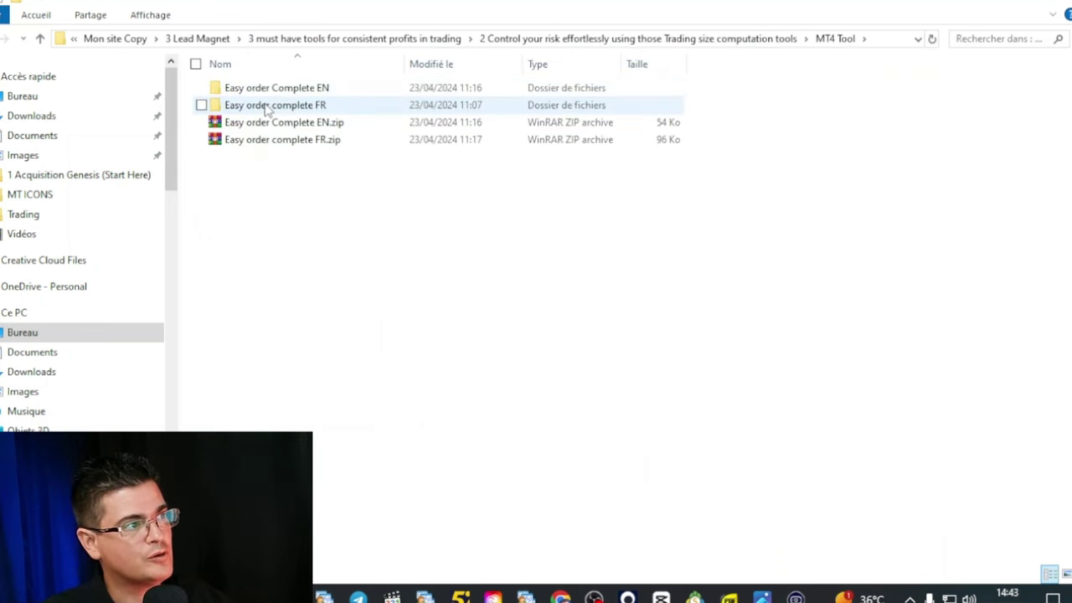
double_click(276, 89)
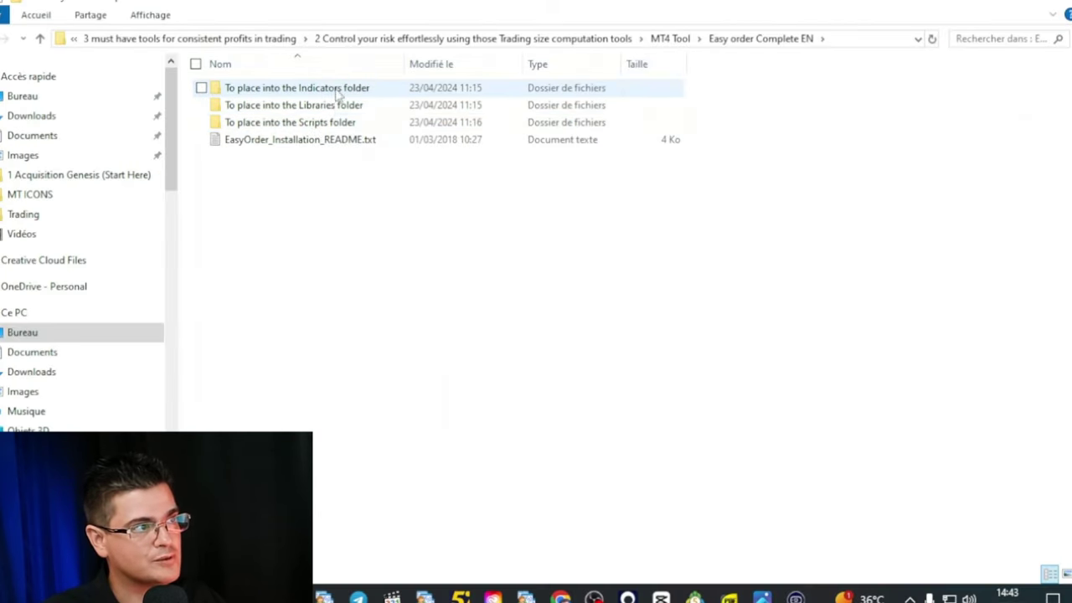
double_click(339, 95)
key("ctrl+a")
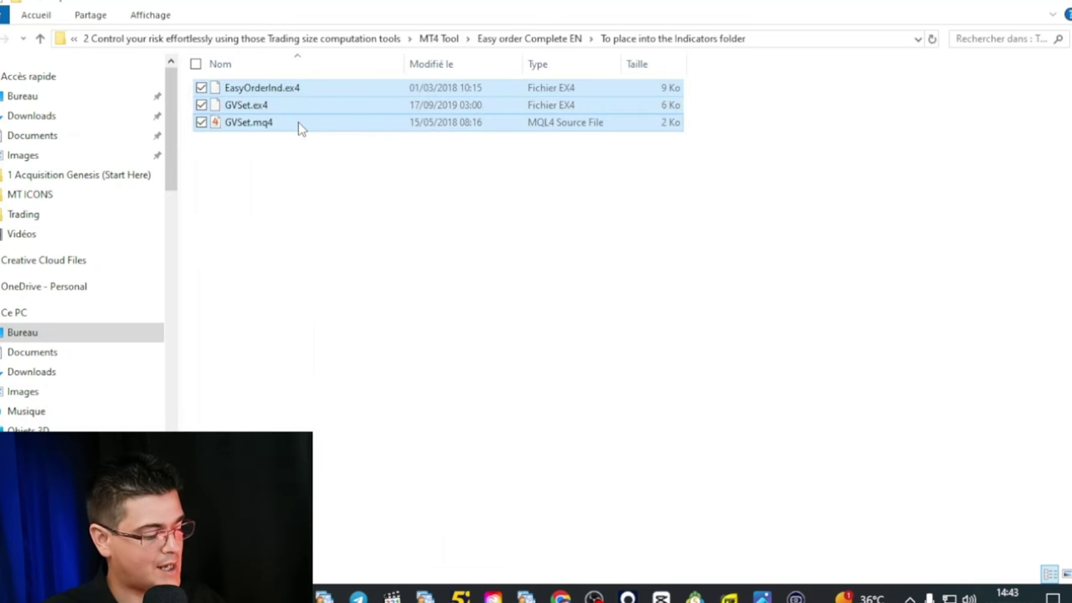
right_click(300, 128)
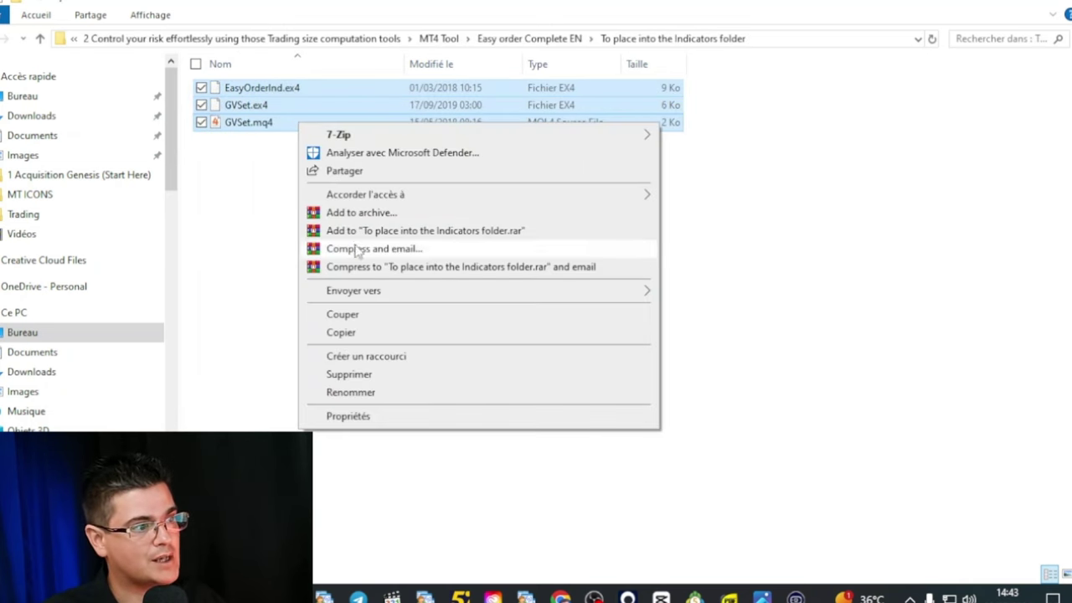
left_click(350, 336)
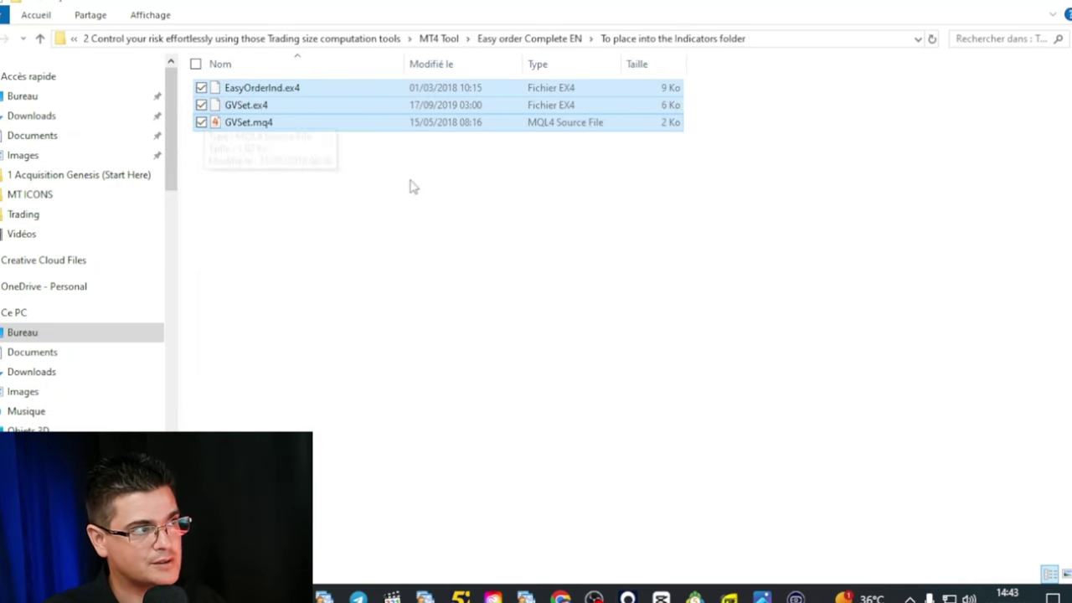
left_click(425, 597)
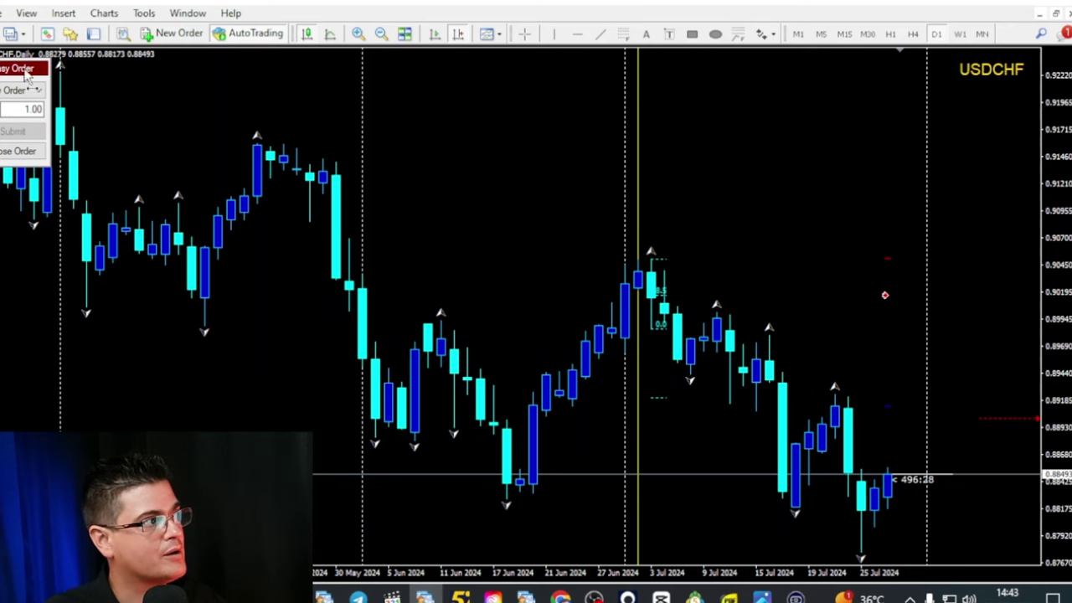
left_click(5, 14)
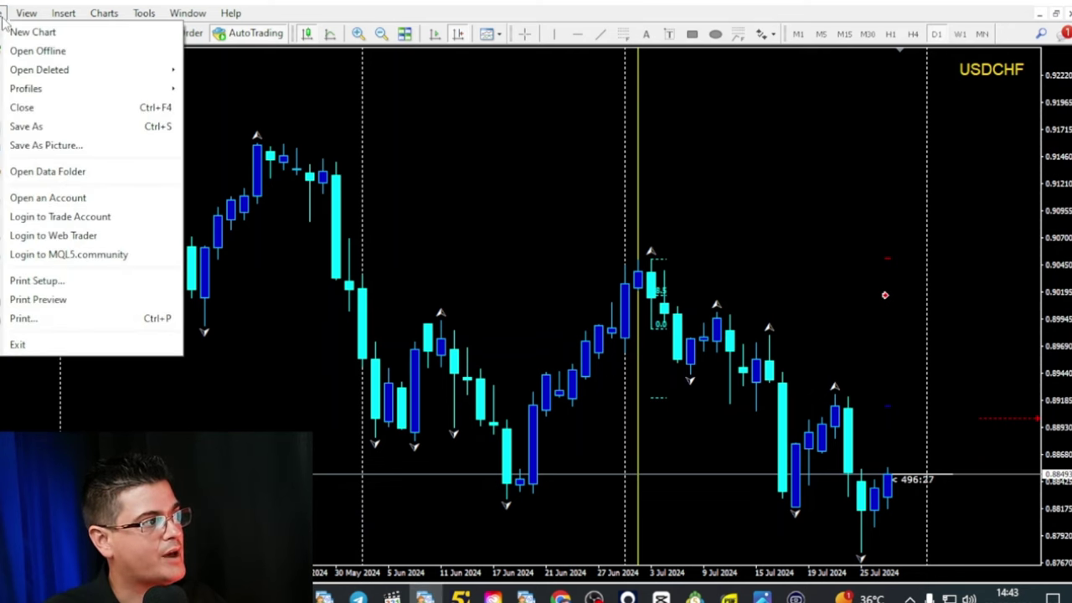
- Paste the Easy Order files into the MT4 data folder's MQL4\Indicators and close the window
left_click(48, 172)
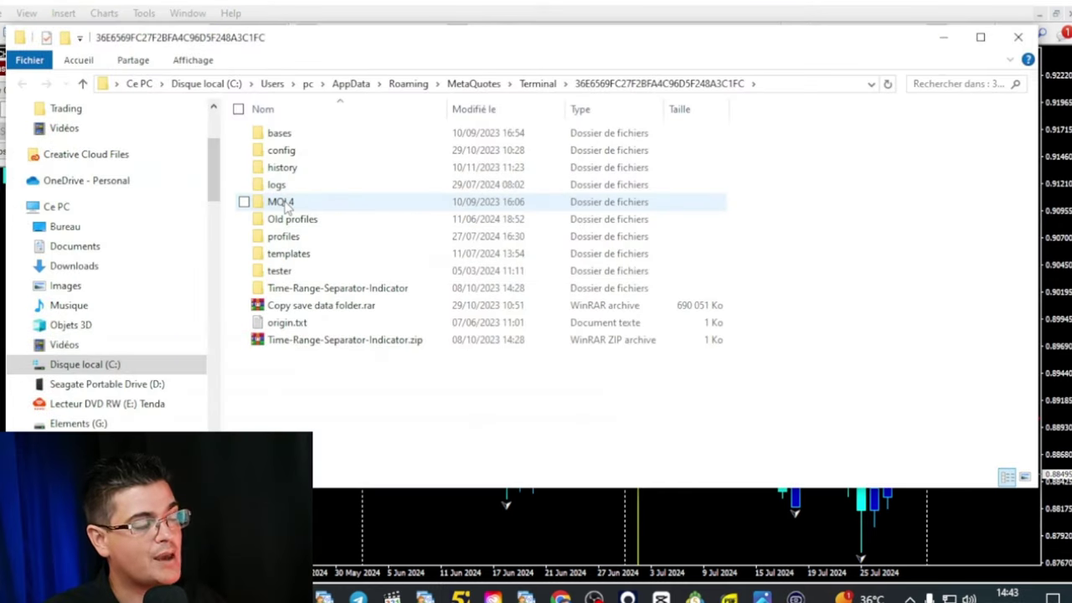
left_click(282, 202)
double_click(282, 202)
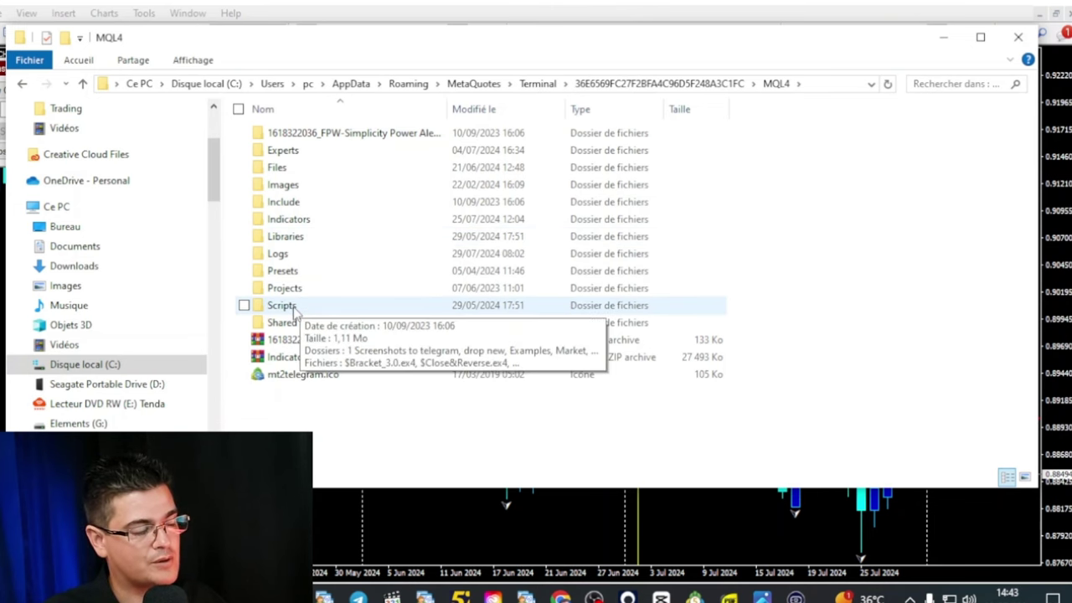
double_click(295, 219)
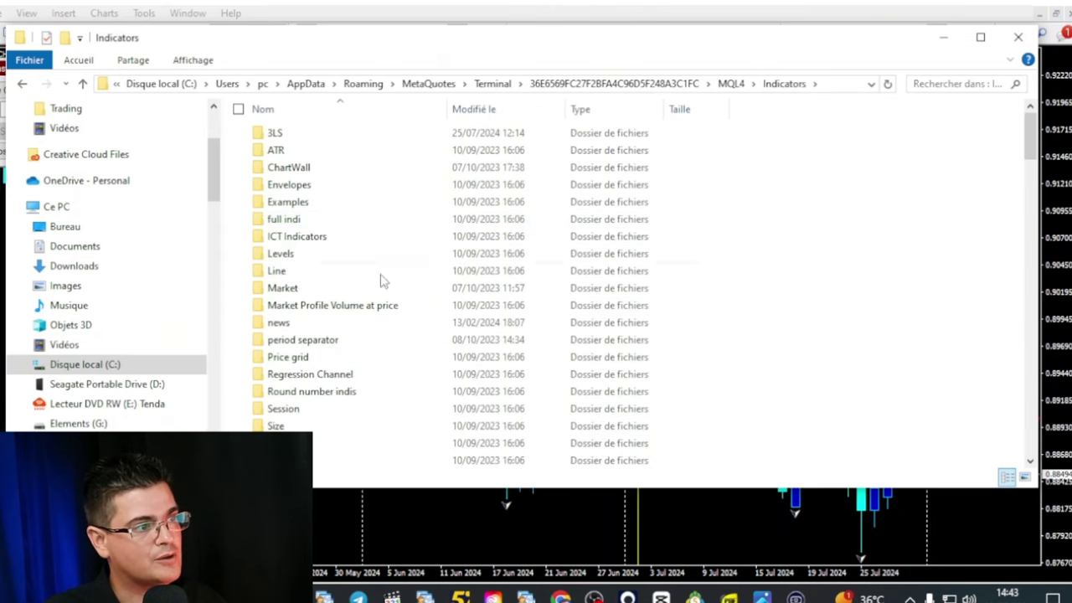
right_click(872, 381)
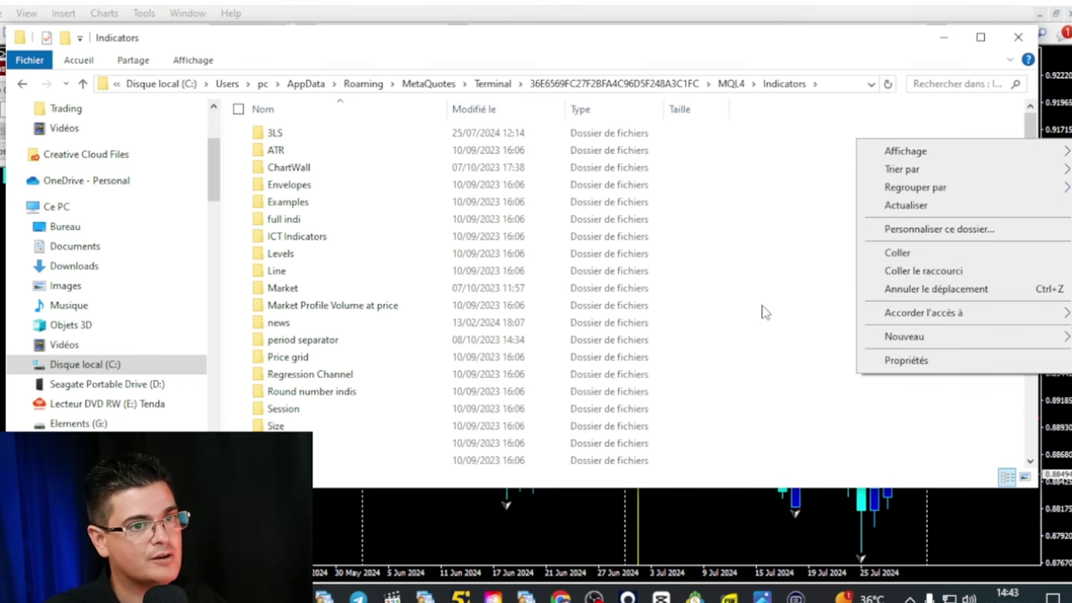
left_click(1018, 38)
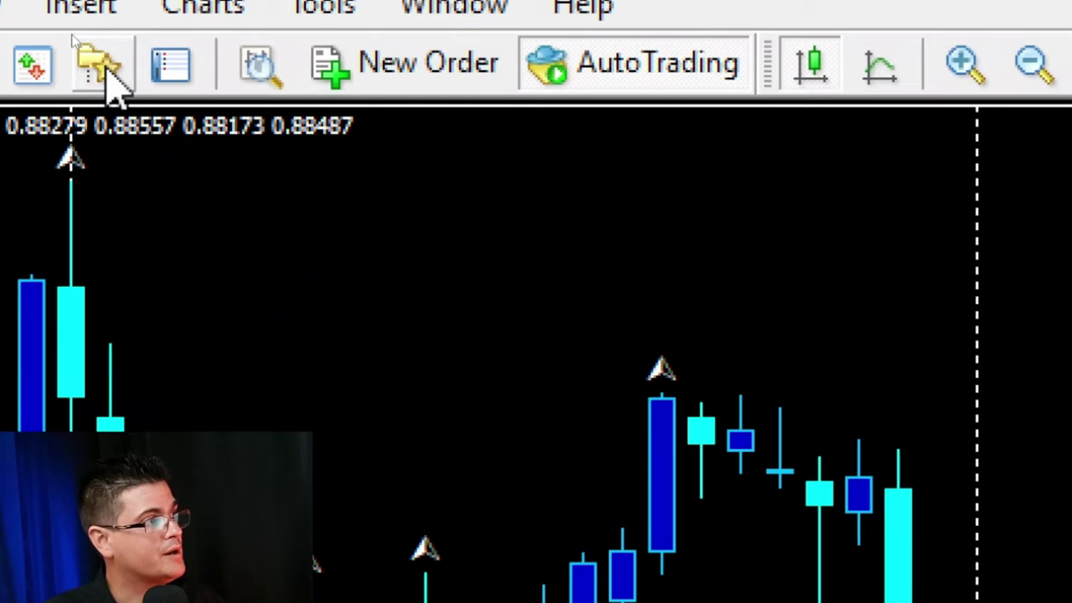
- Open the Navigator and locate EasyOrderInd and GVSet in the Indicators list
left_click(101, 69)
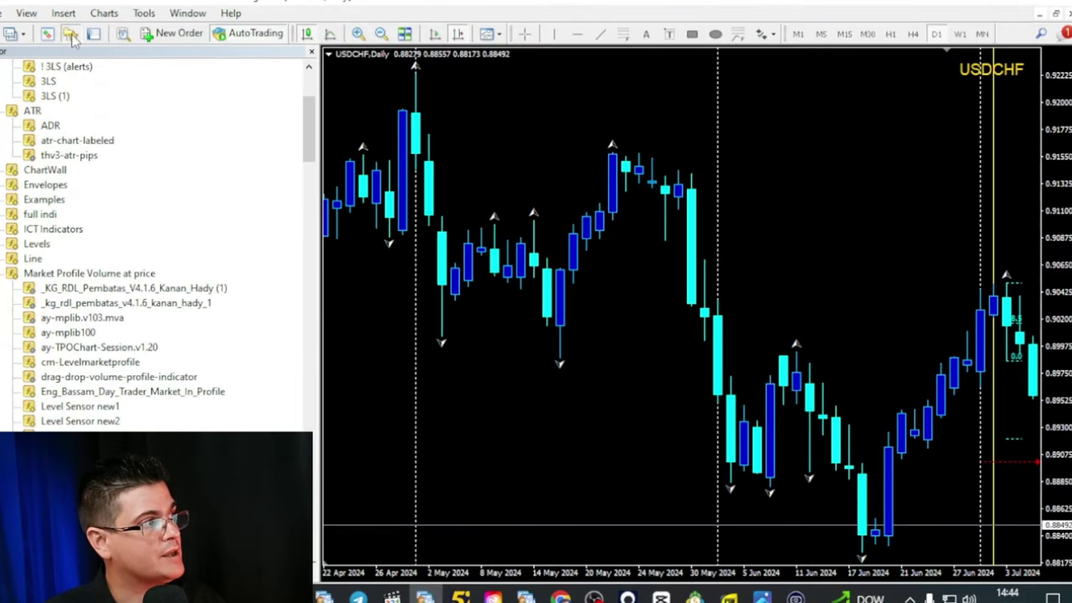
scroll(102, 243, "up", 4)
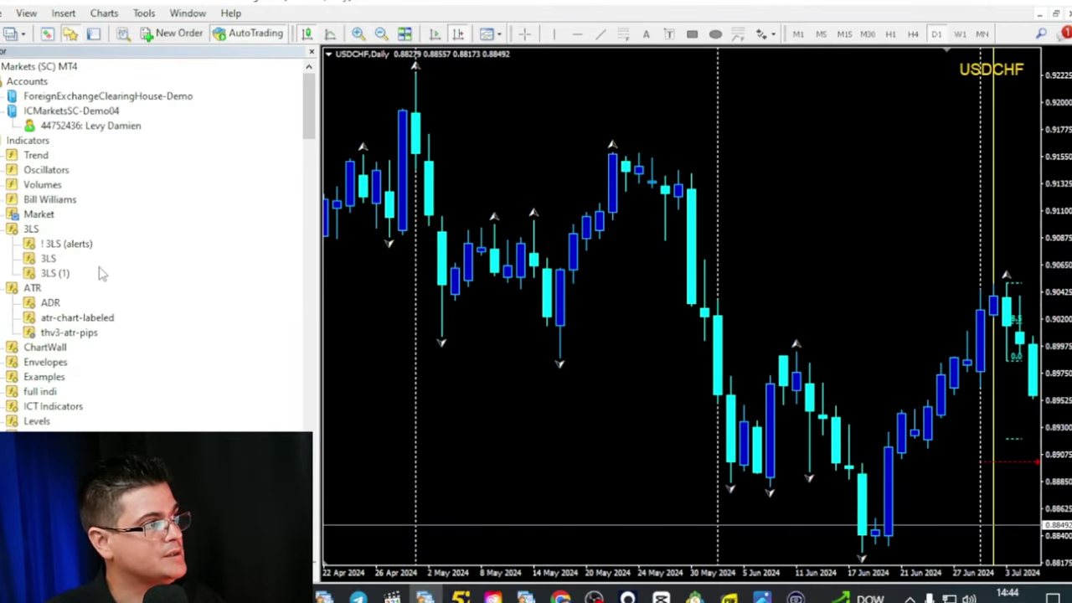
scroll(7, 230, "down", 10)
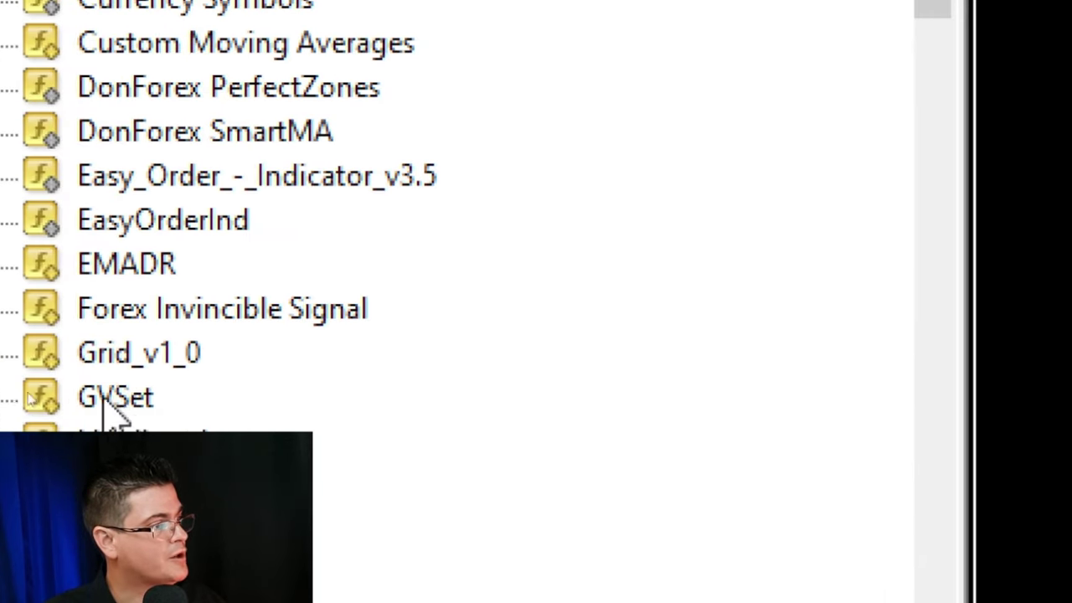
left_click(124, 399)
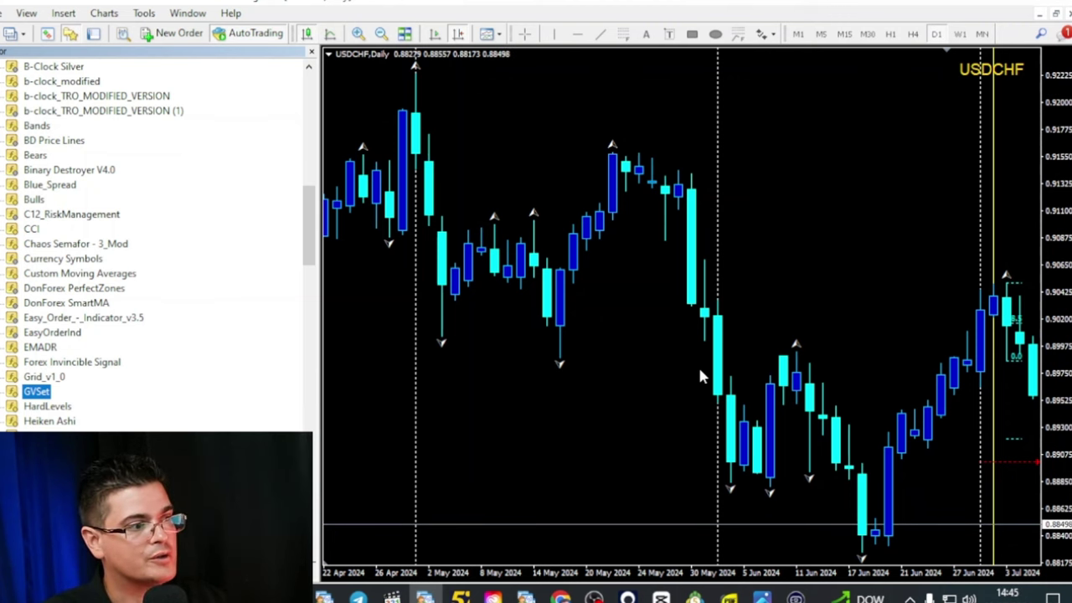
- Show the Global Variables window over the chart and select EO_ORDERCOUNT (value 2)
key("F3")
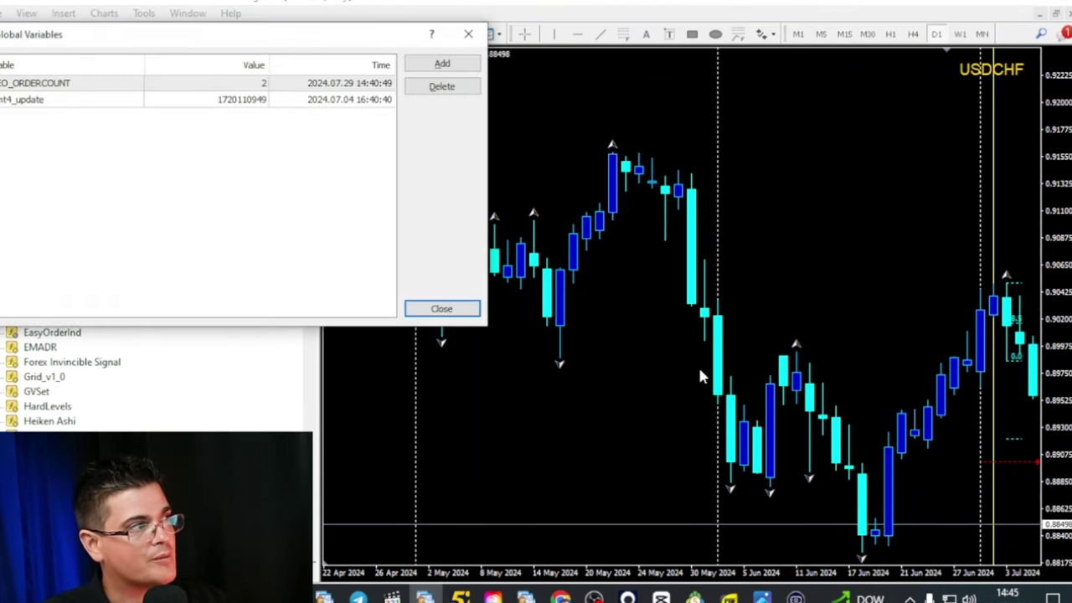
left_click_drag(323, 38, 544, 82)
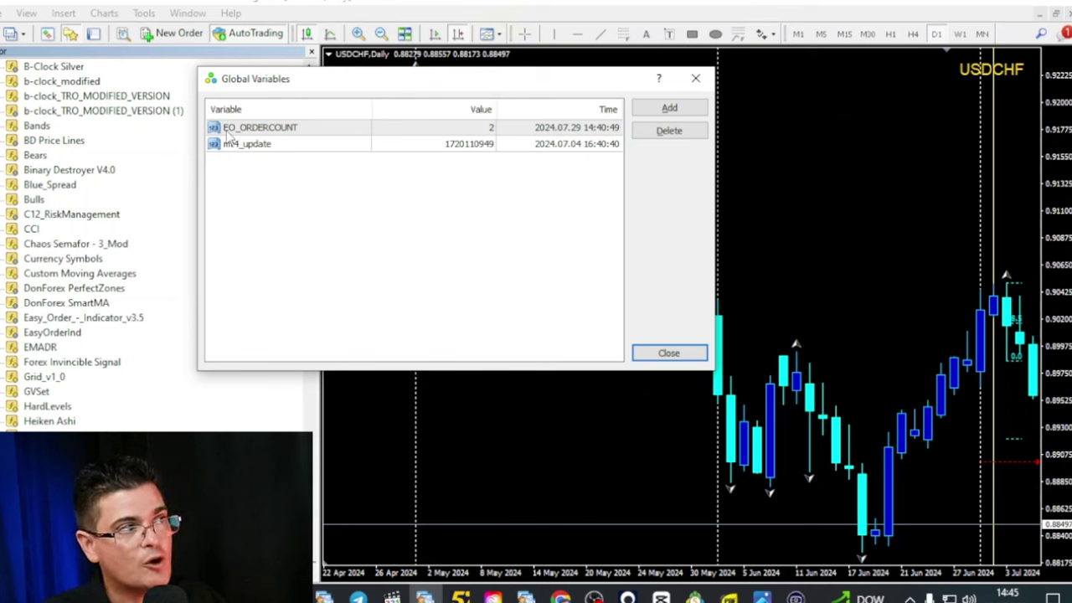
left_click(310, 134)
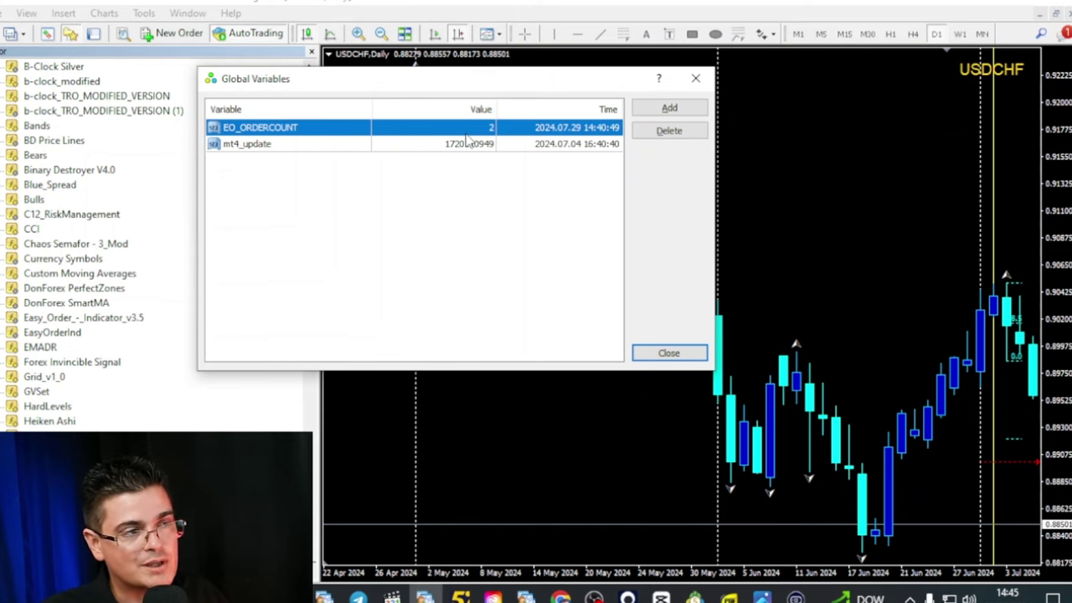
- Add a global variable EO_ALLOWTRADING with value 1
left_click(670, 107)
key("ctrl+v")
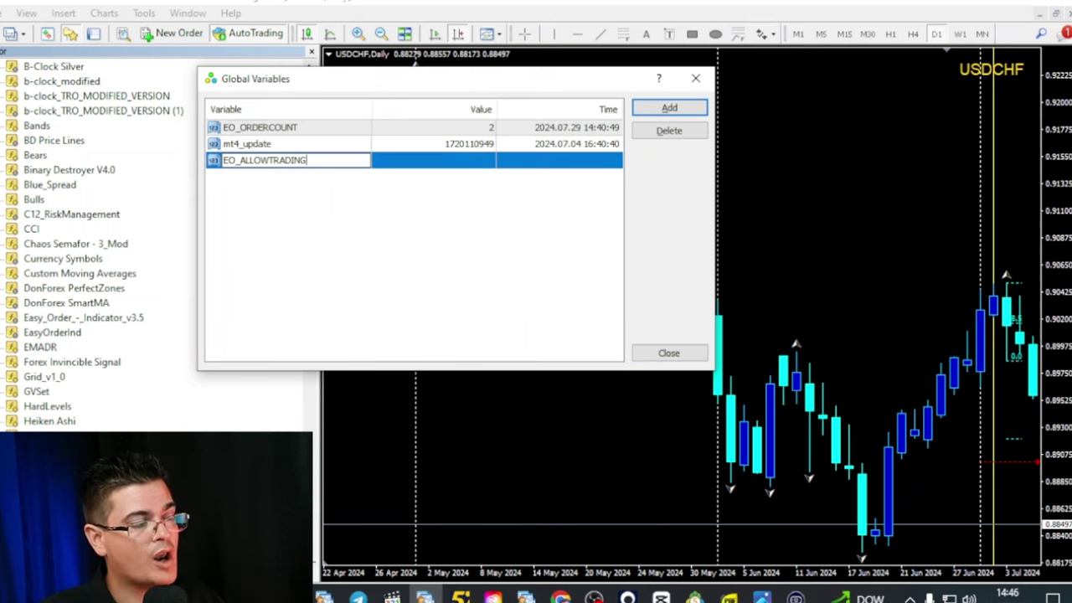
left_click(501, 159)
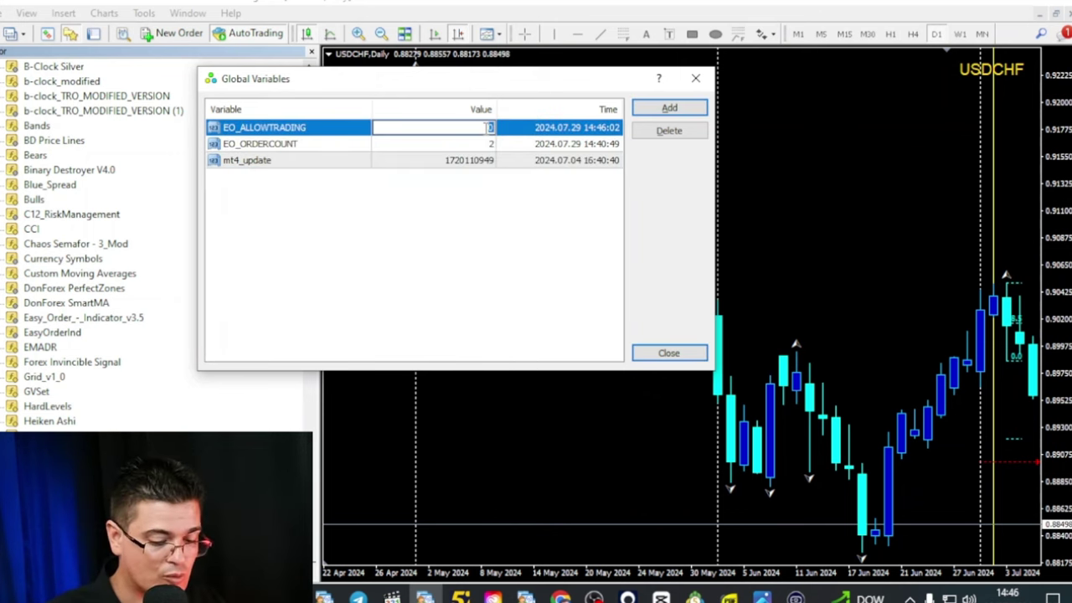
type("1")
key("Return")
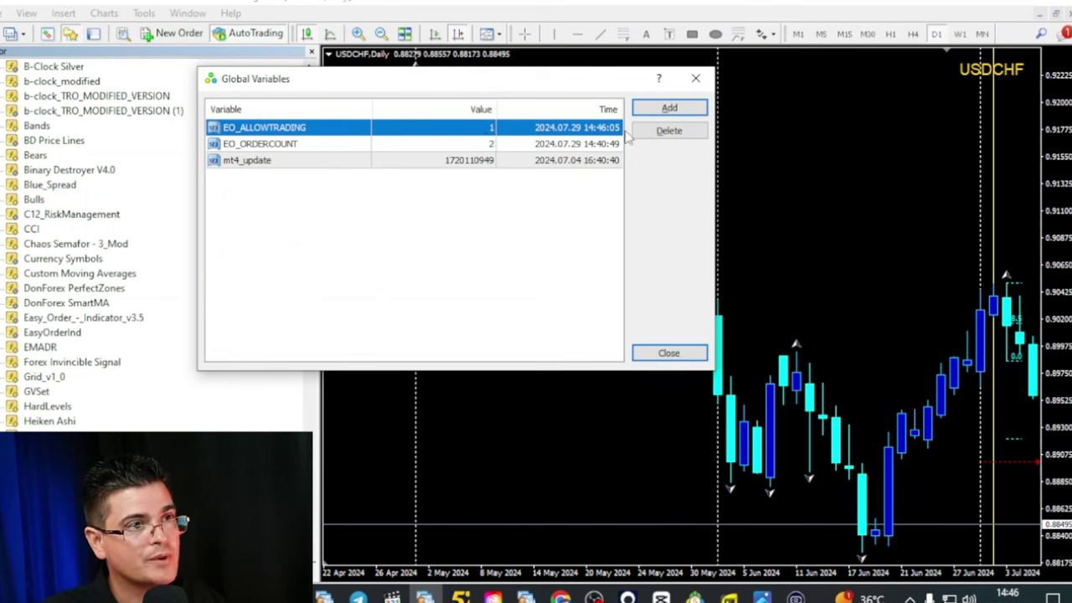
- Add EO_NOCONFIRMATION with value 1, then close the list and hide the Navigator
key("Insert")
type("EO_NOCONFIRMATION")
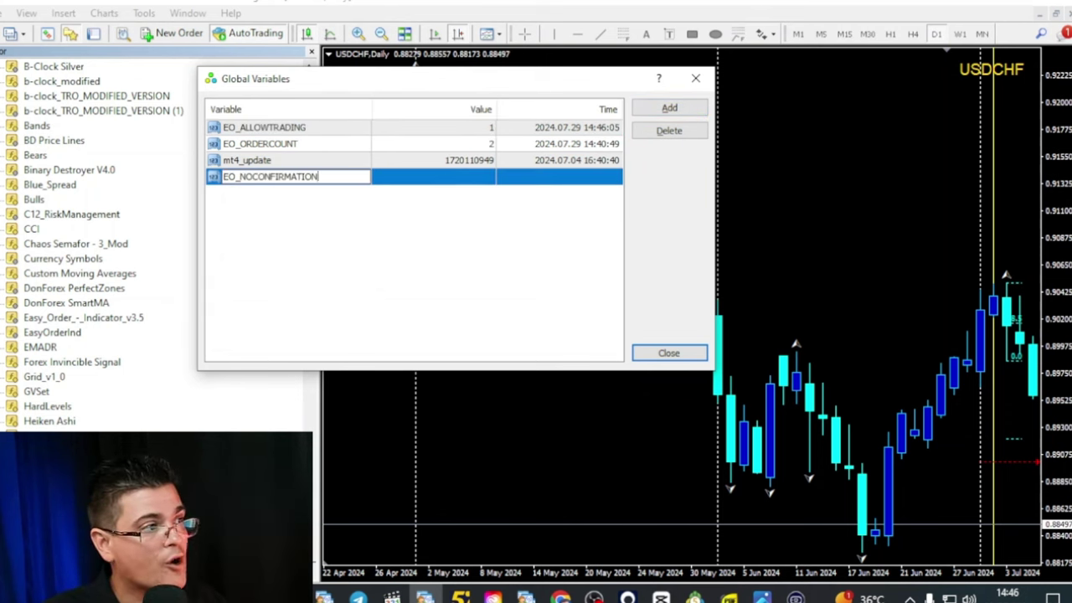
key("Return")
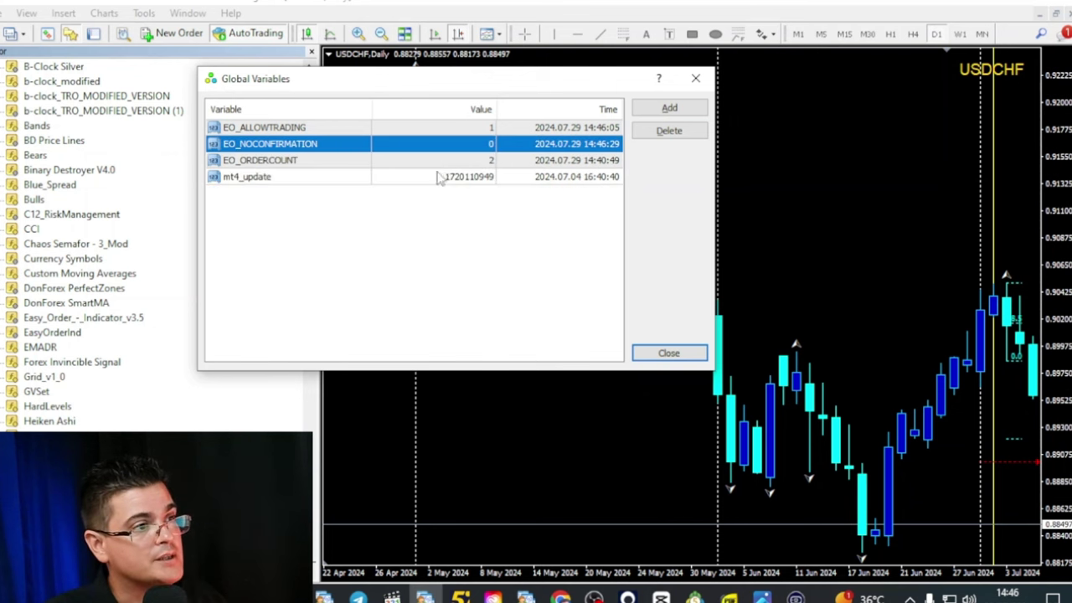
left_click(491, 144)
type("1")
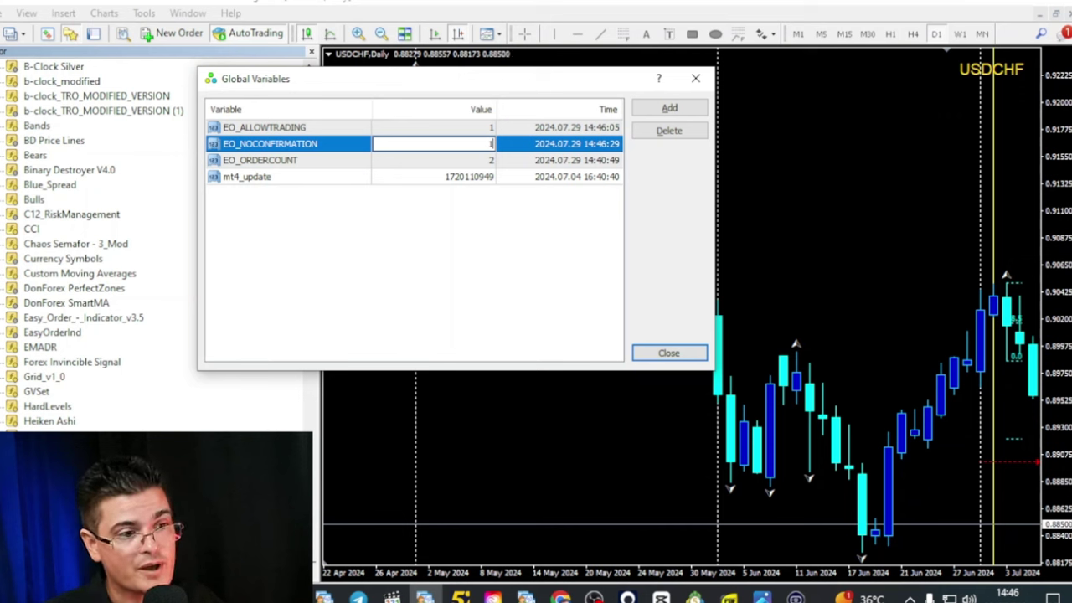
key("Return")
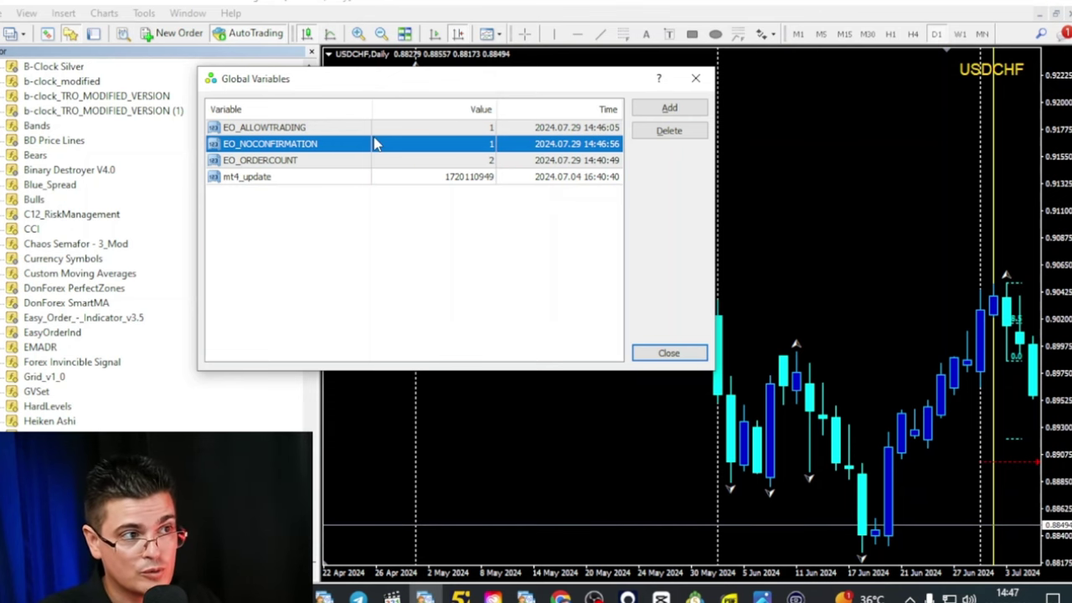
key("Delete")
left_click(311, 52)
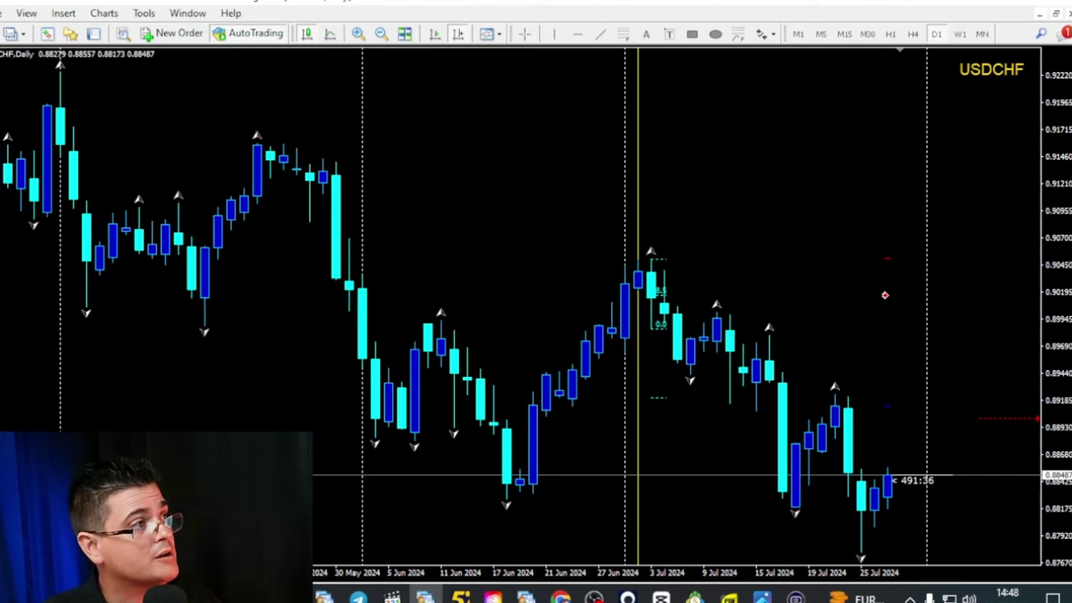
- Check the hotkey assigned to the EasyOrder script in the Navigator
left_click(69, 33)
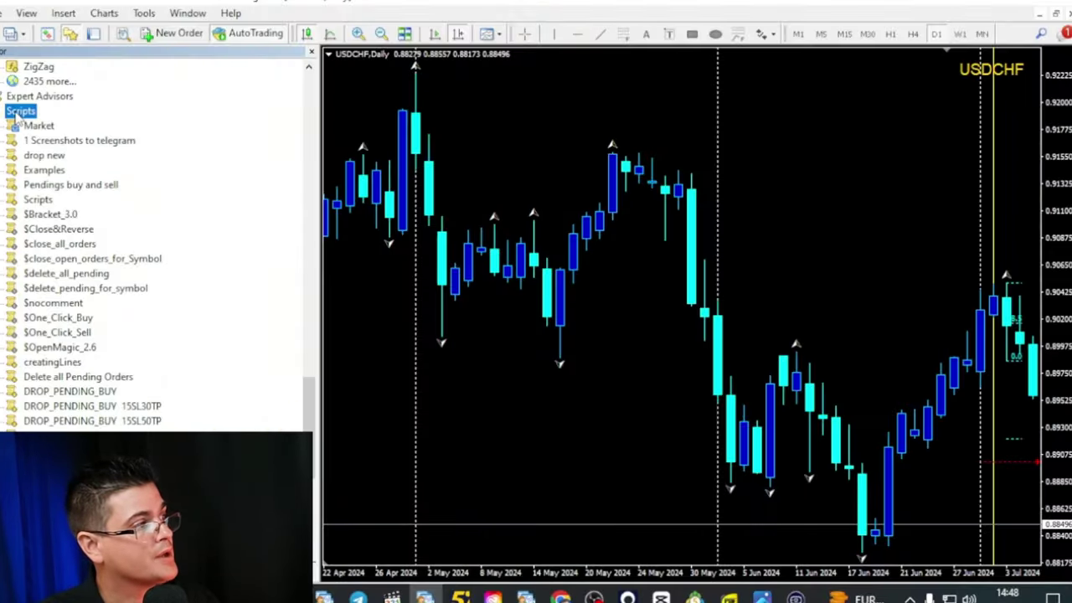
scroll(63, 323, "down", 8)
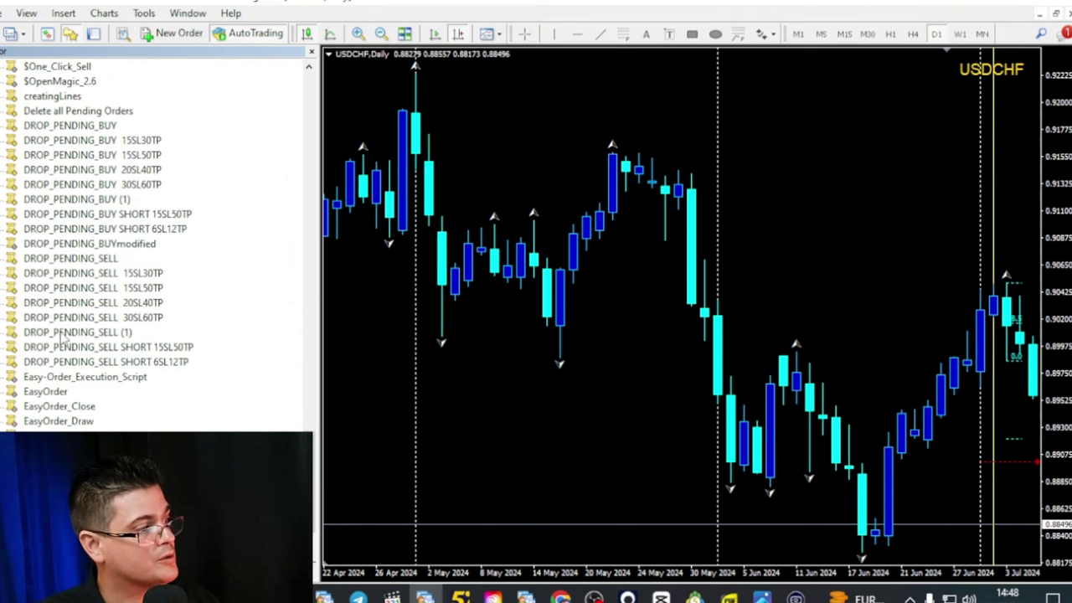
left_click(46, 319)
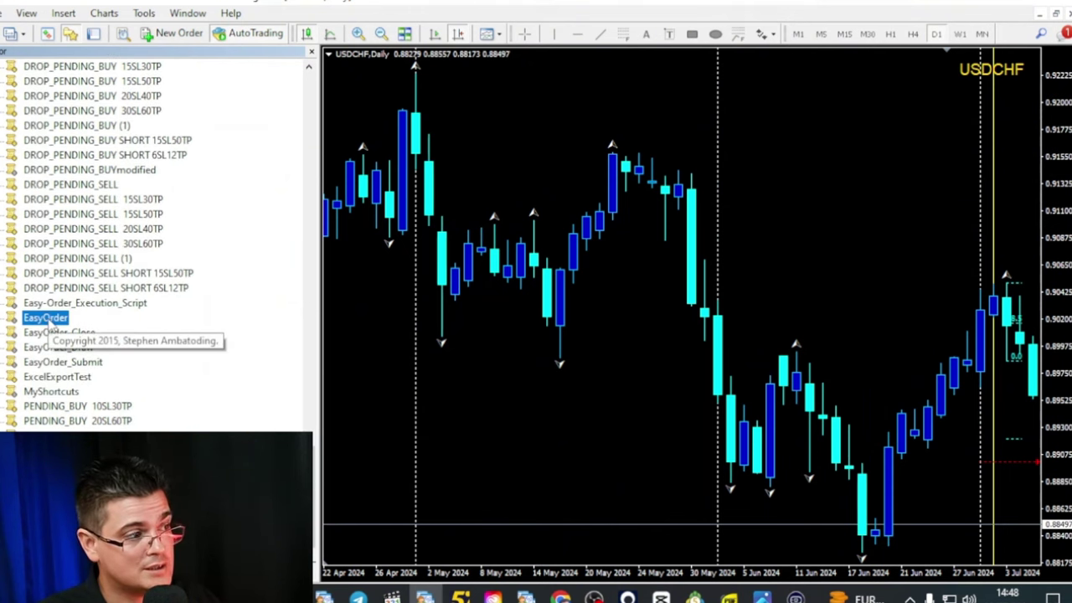
right_click(50, 324)
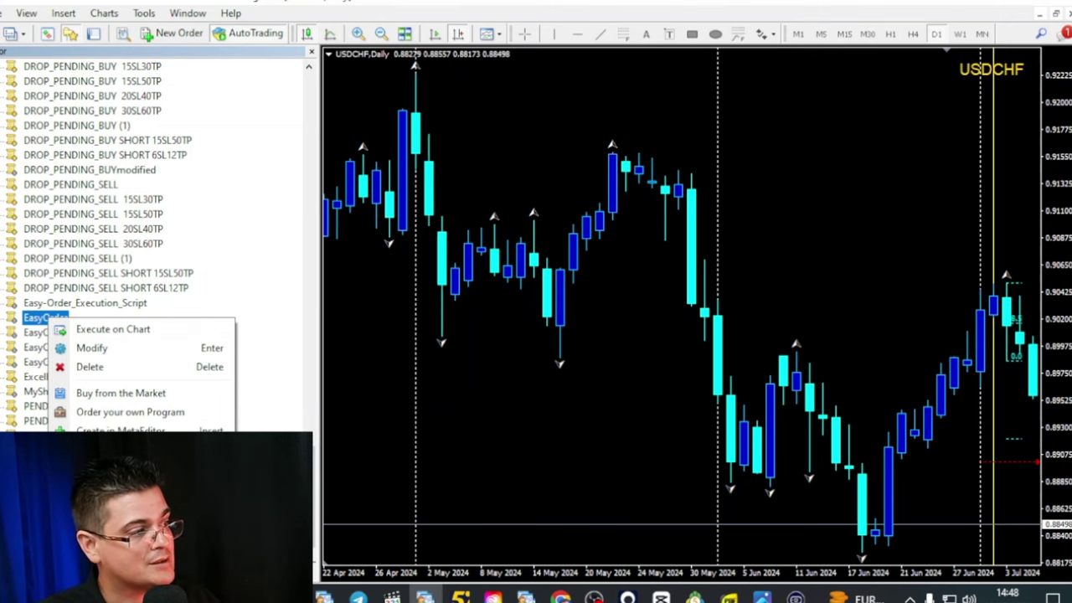
left_click(117, 450)
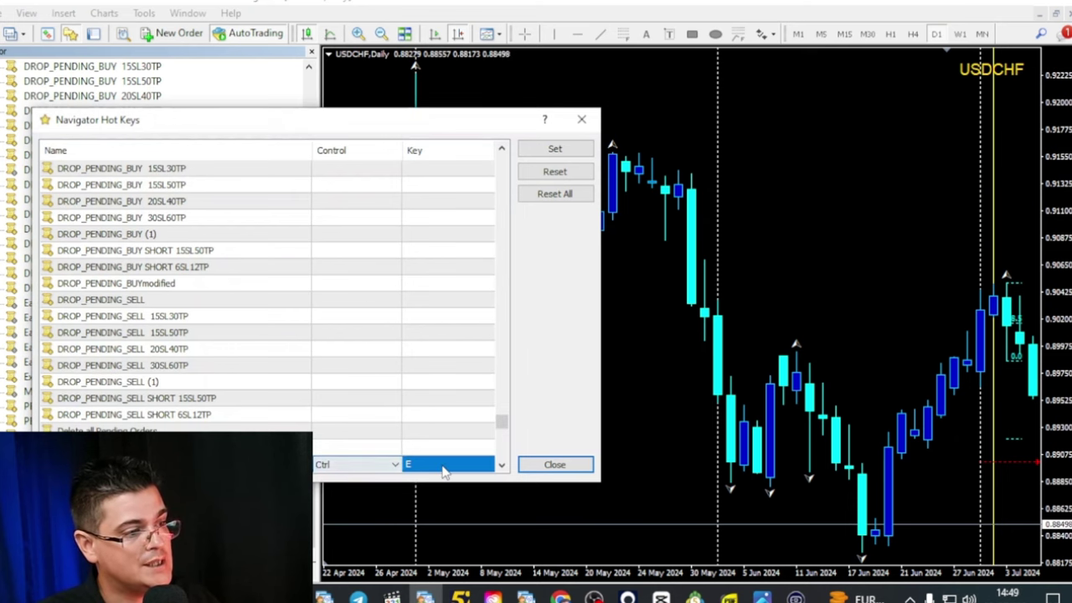
left_click(582, 119)
left_click(311, 53)
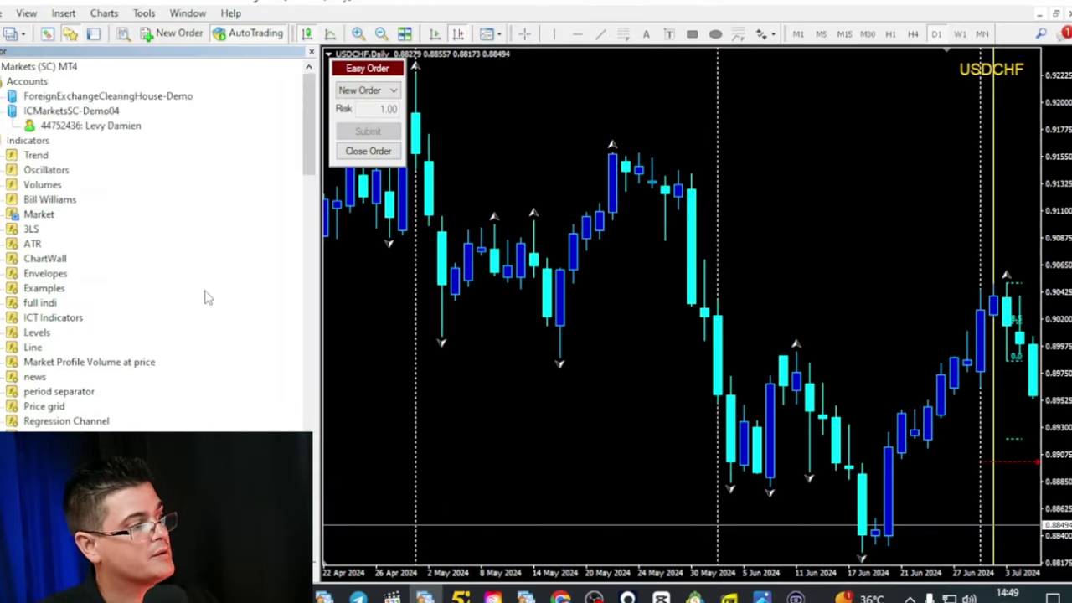
- Check the EasyOrderInd indicator's hotkey and bring up its settings
scroll(186, 323, "down", 10)
scroll(185, 324, "down", 9)
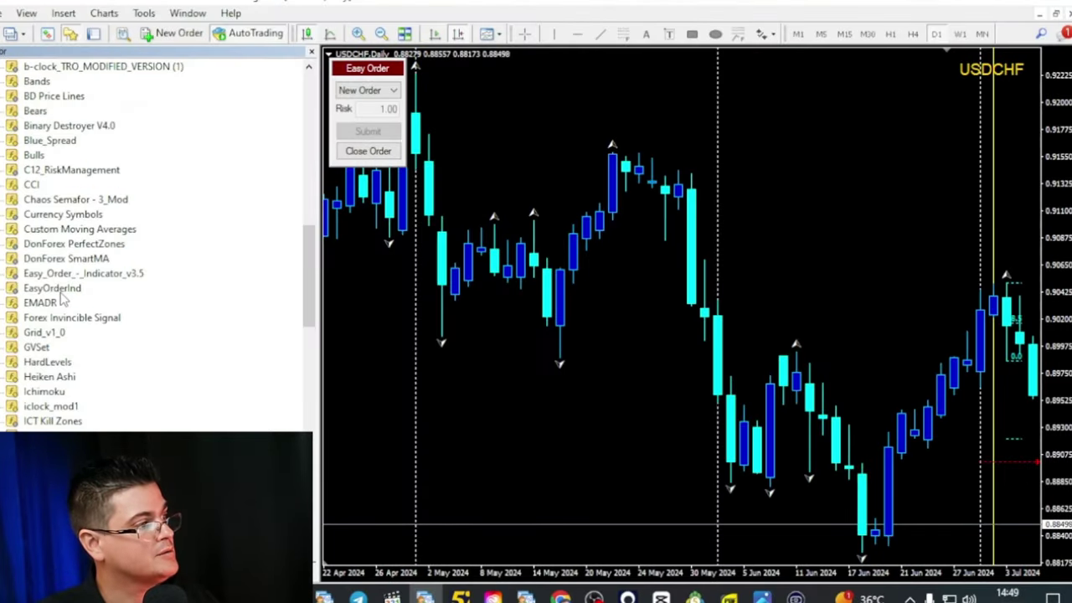
left_click(104, 295)
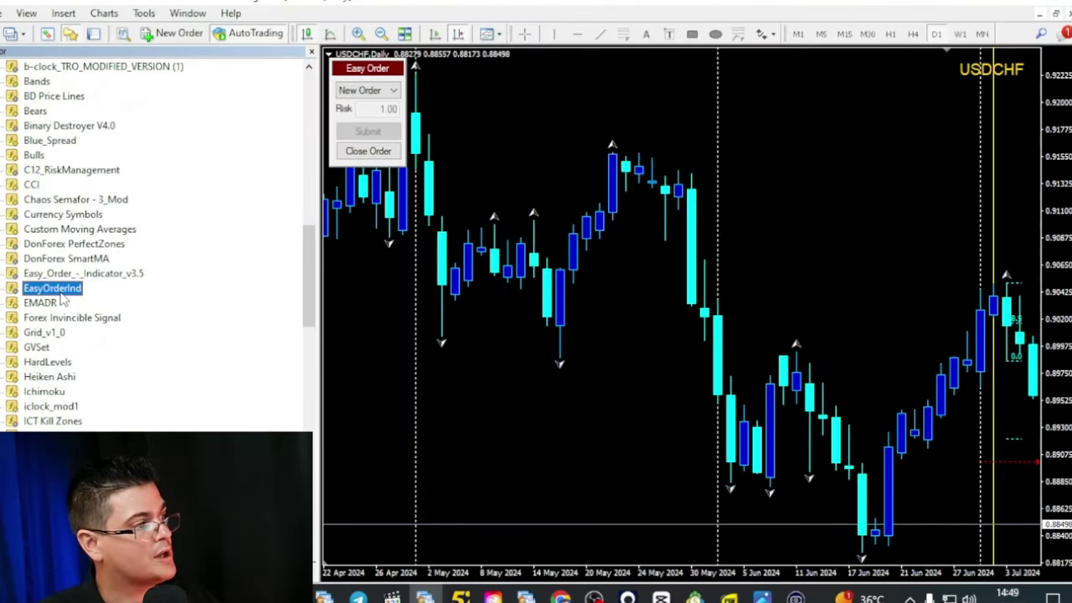
right_click(62, 297)
left_click(218, 448)
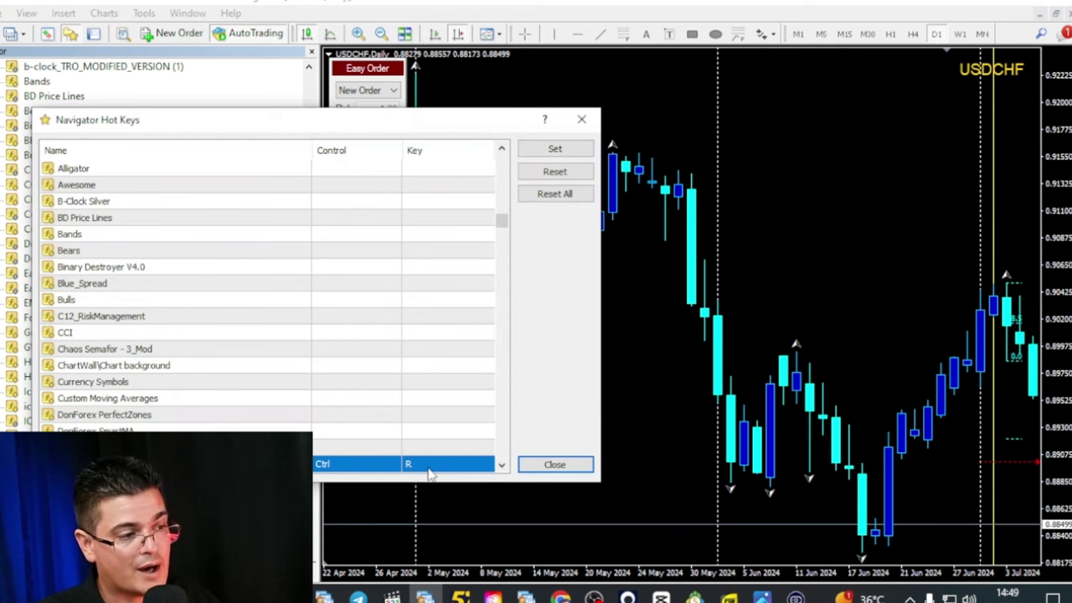
left_click(582, 119)
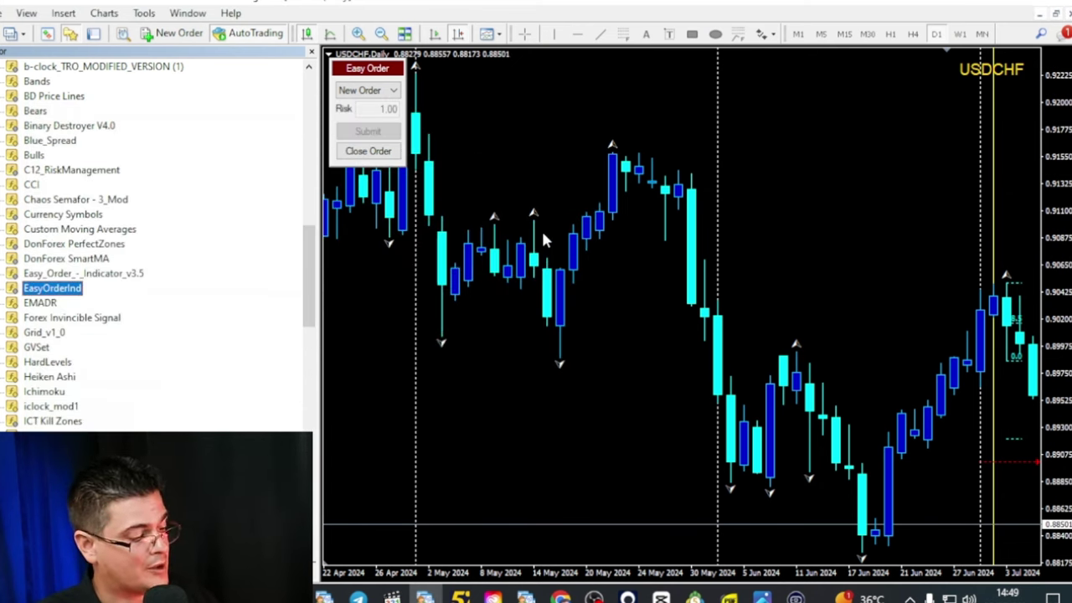
key("Return")
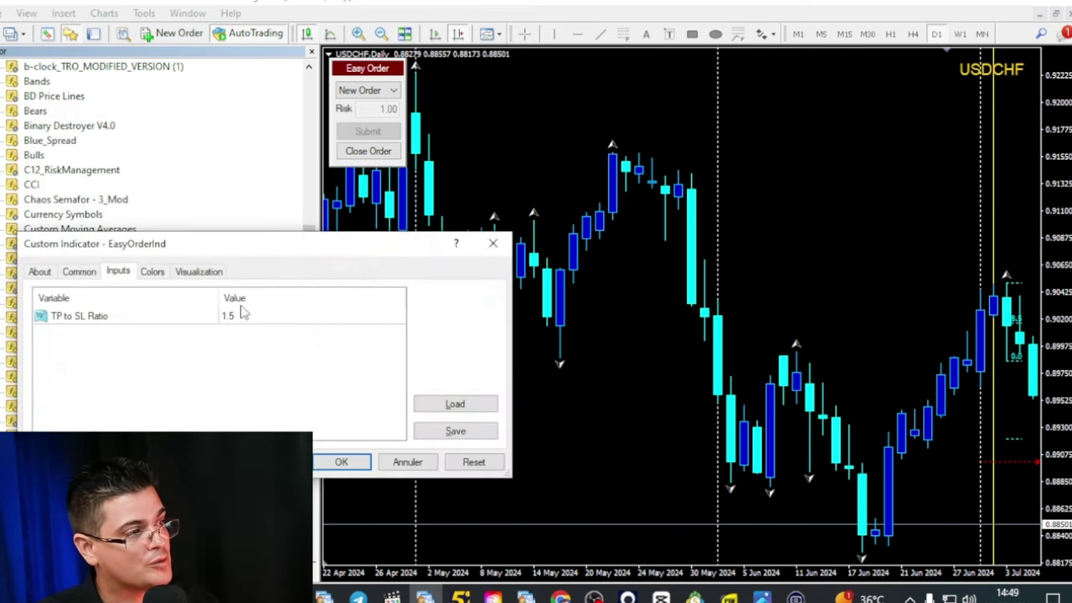
- Confirm TP to SL Ratio is 1.5, close EasyOrderInd settings unchanged, and hide the Navigator
left_click(242, 313)
left_click(234, 315)
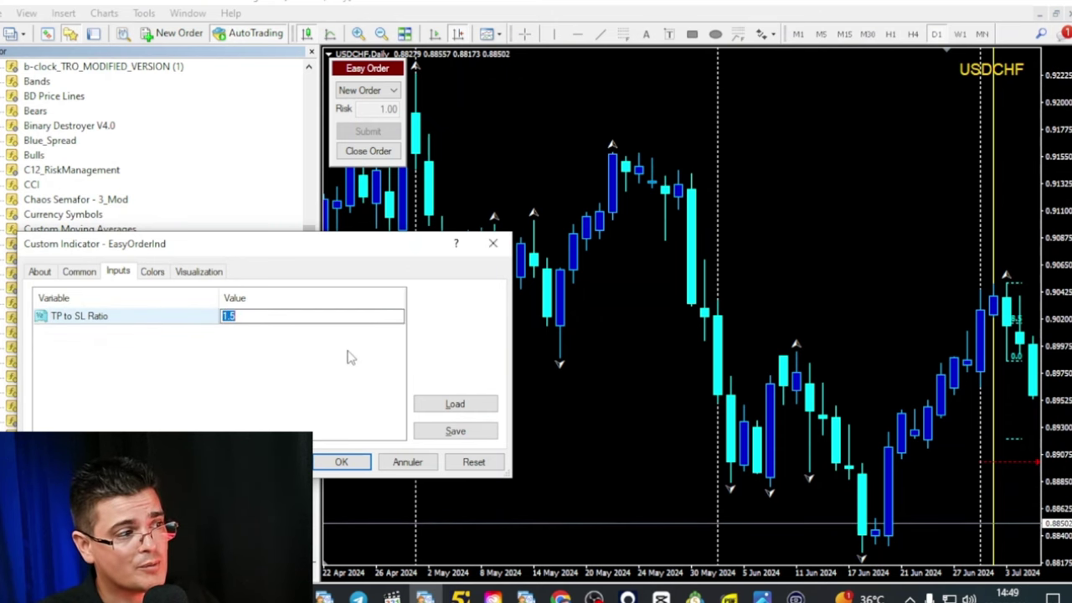
left_click(492, 243)
left_click(310, 52)
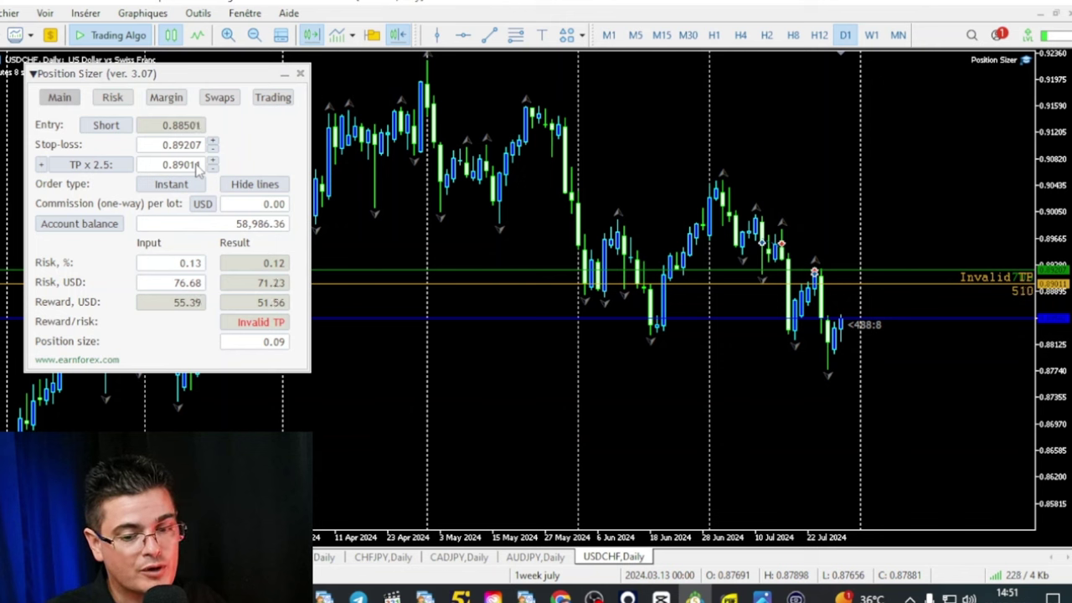
- Make the trade a long pending order with 2.5x take-profit, entry 0.88159 and stop 0.87742
left_click(106, 128)
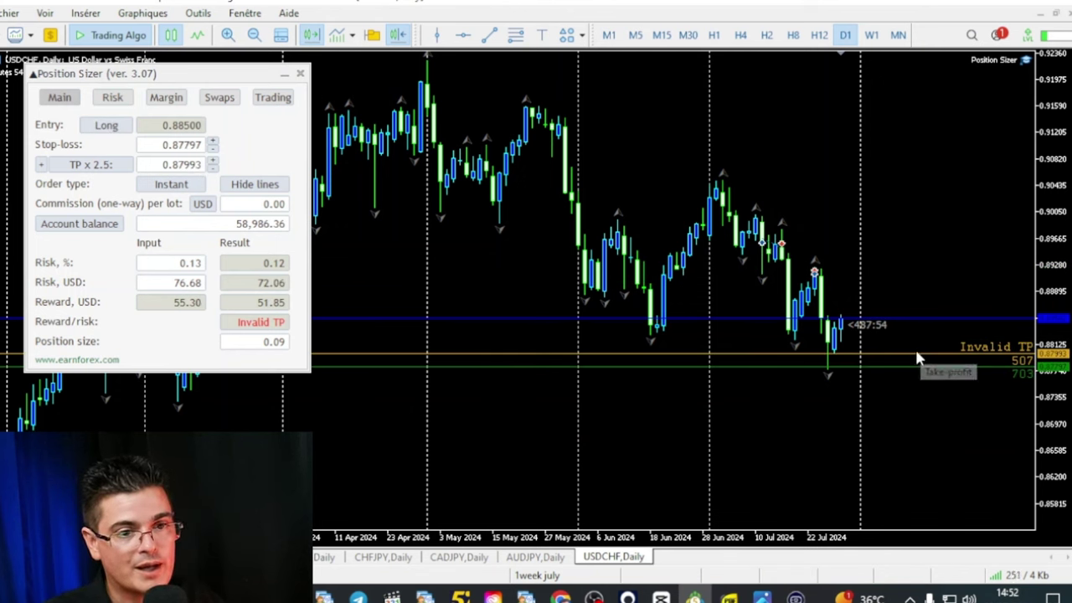
left_click(90, 164)
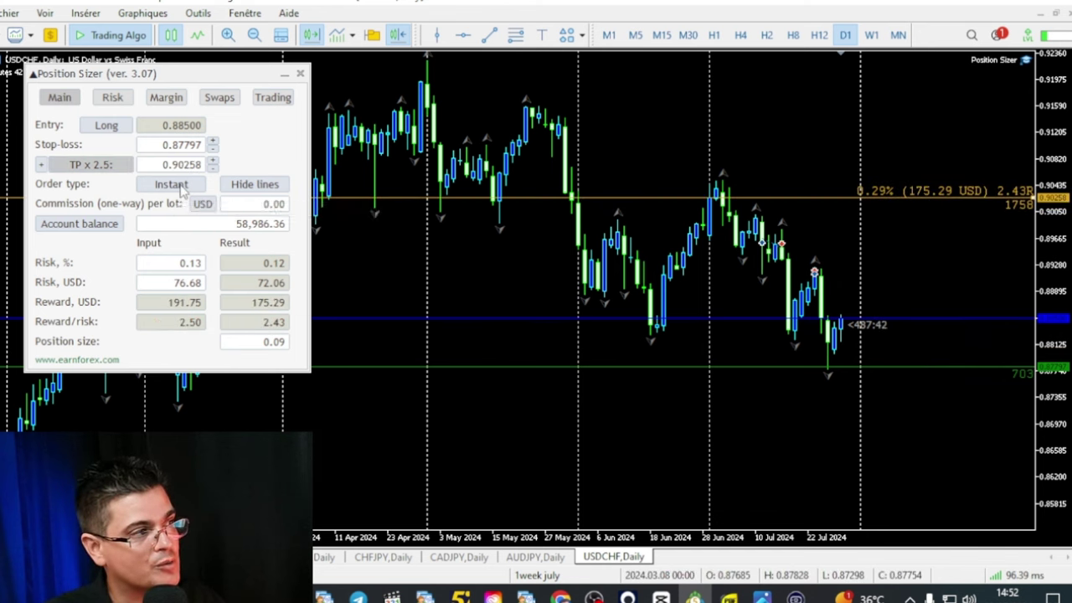
left_click(181, 188)
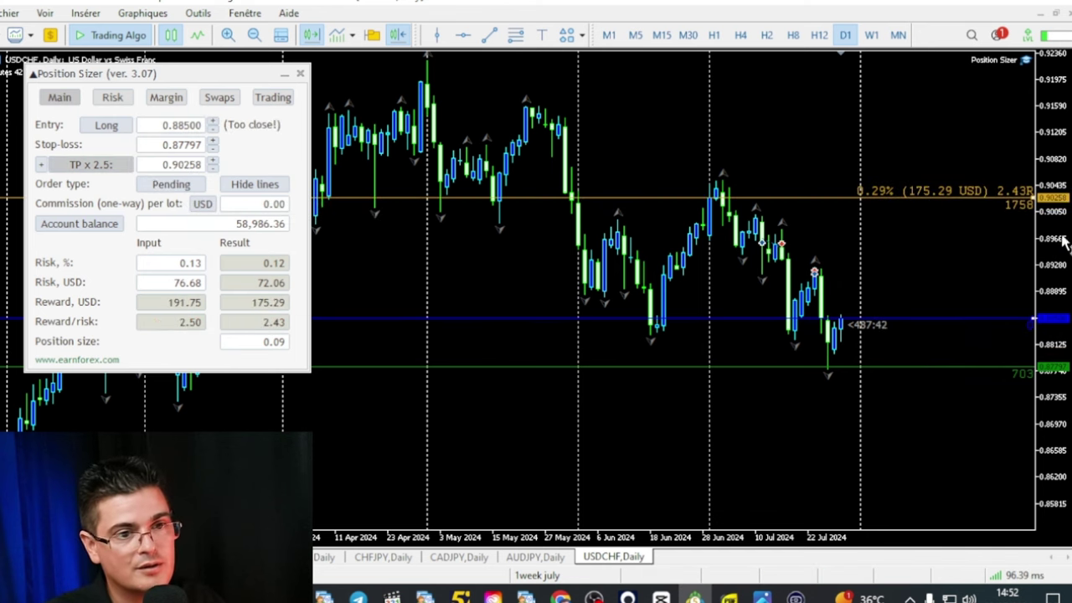
left_click_drag(976, 319, 922, 346)
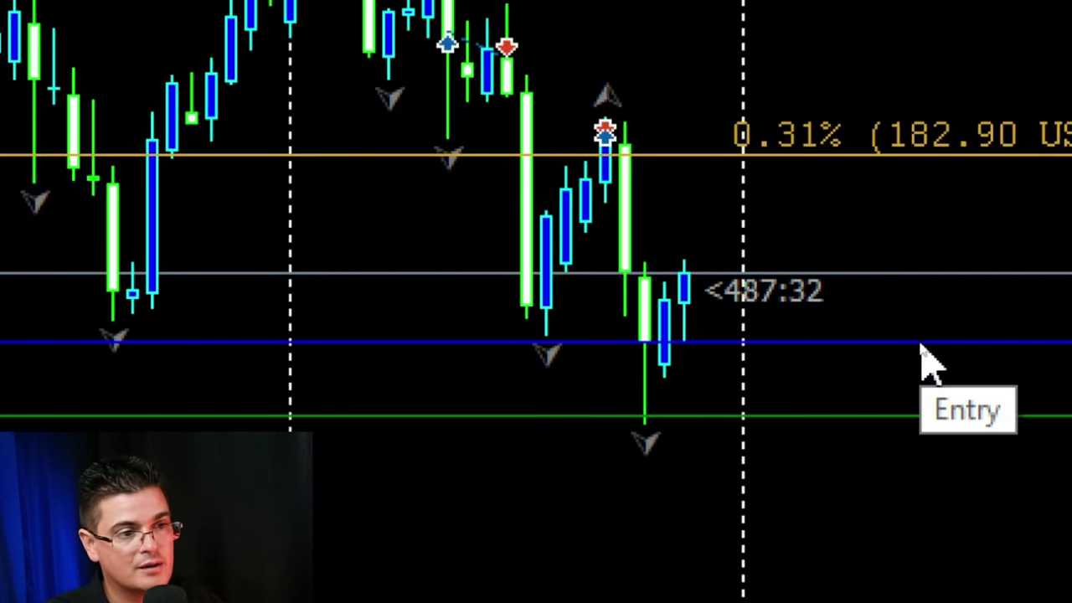
mouse_move(921, 344)
left_mouse_down()
mouse_move(933, 321)
mouse_move(915, 350)
mouse_move(924, 343)
left_mouse_up()
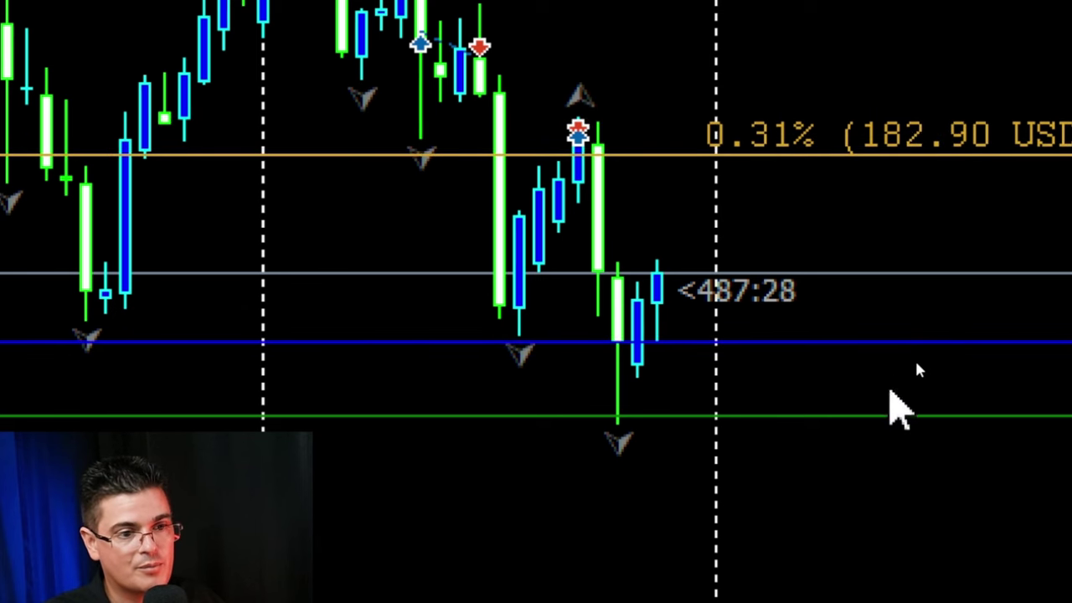
left_click_drag(871, 419, 853, 432)
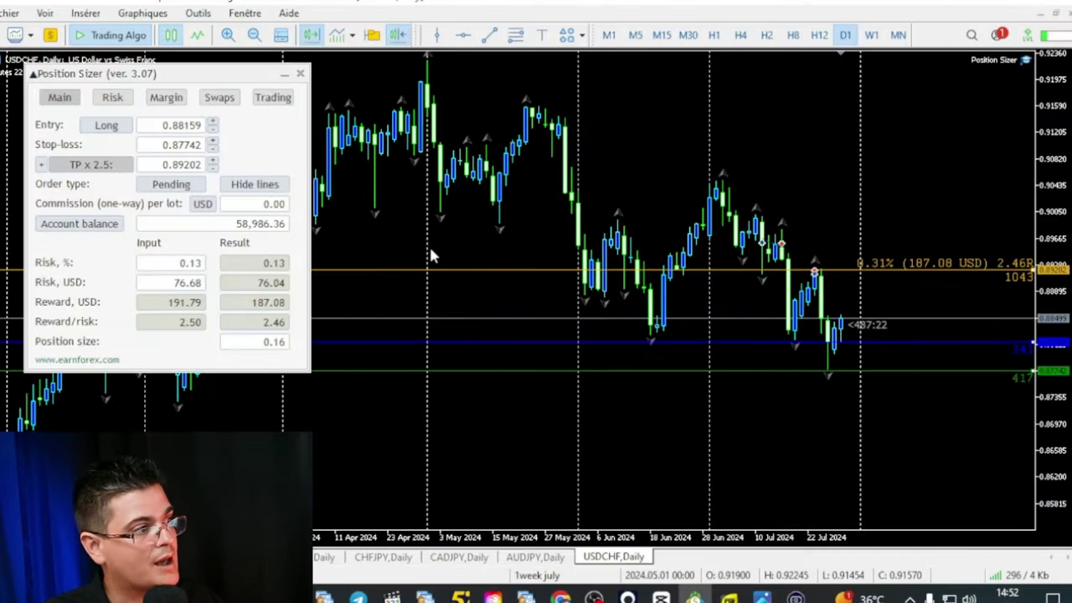
- Set the risk to 1%, giving a 1.24-lot position
double_click(191, 265)
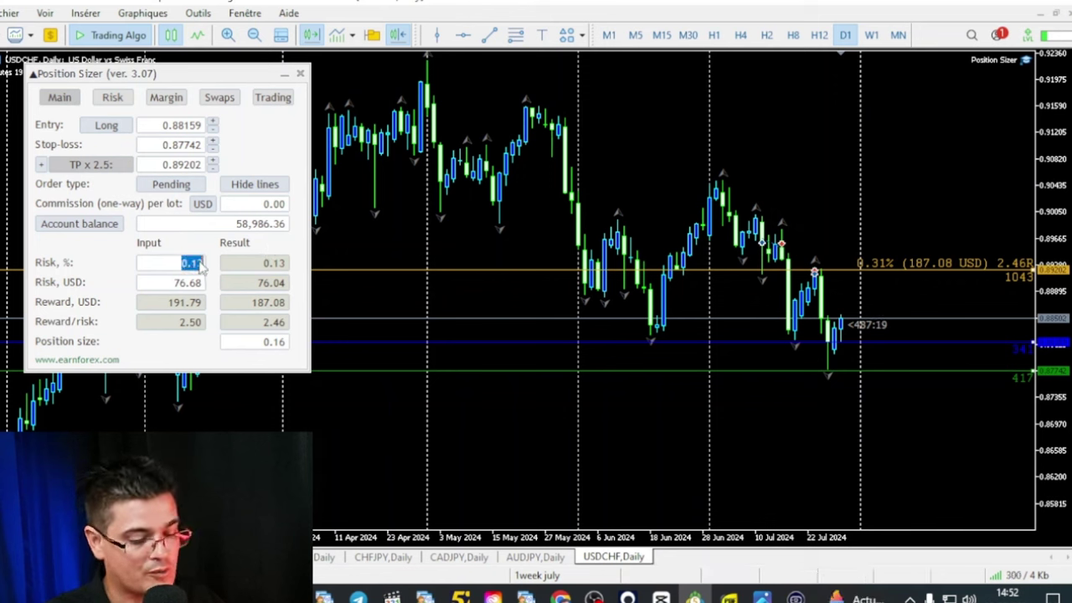
type("0.1")
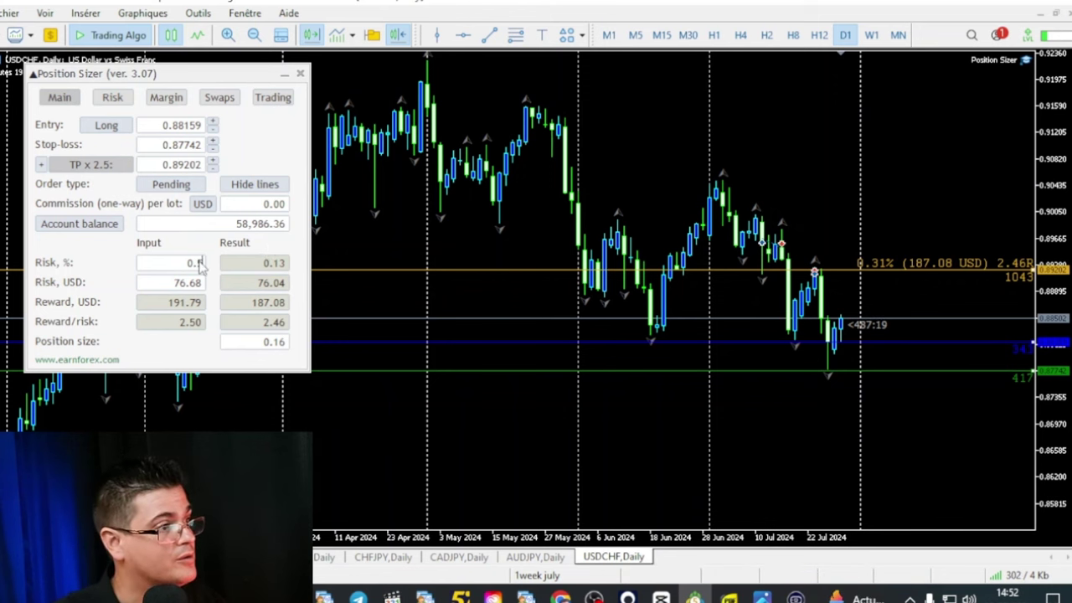
type("5")
key("Return")
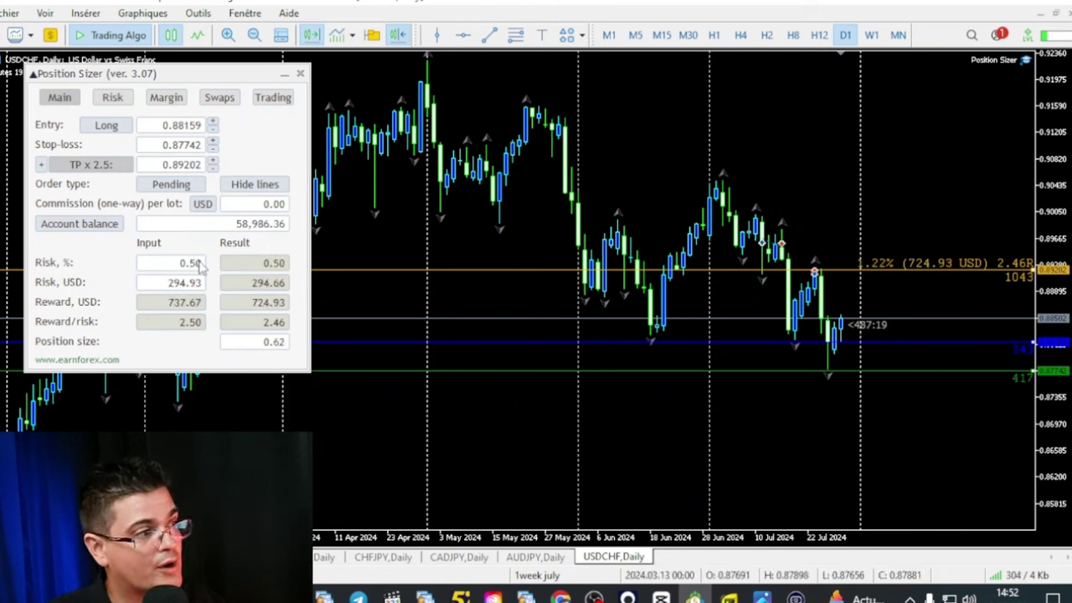
double_click(198, 265)
key("BackSpace")
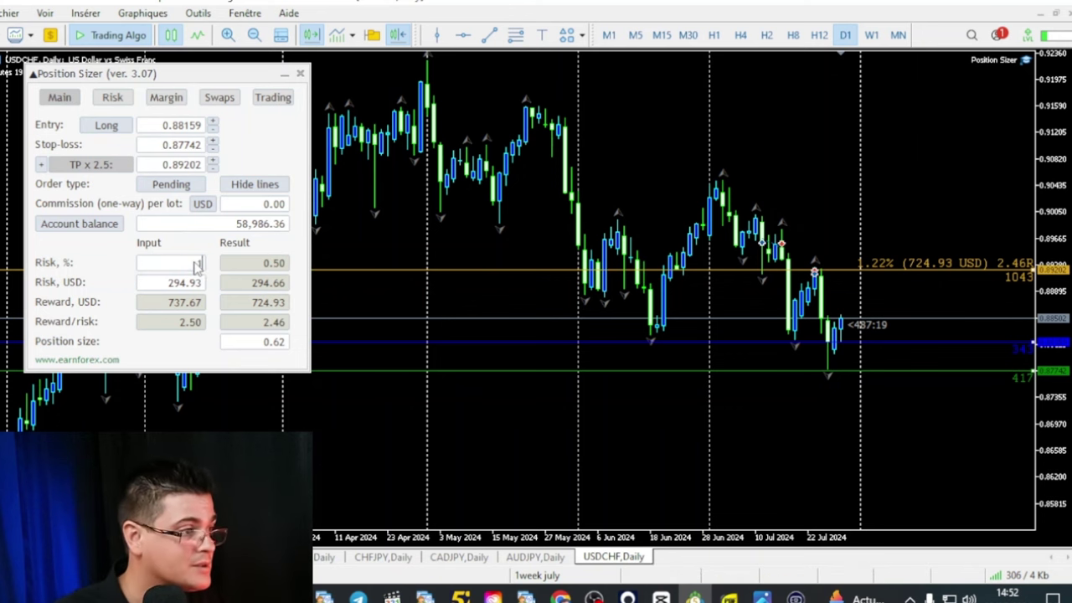
type("1")
key("Return")
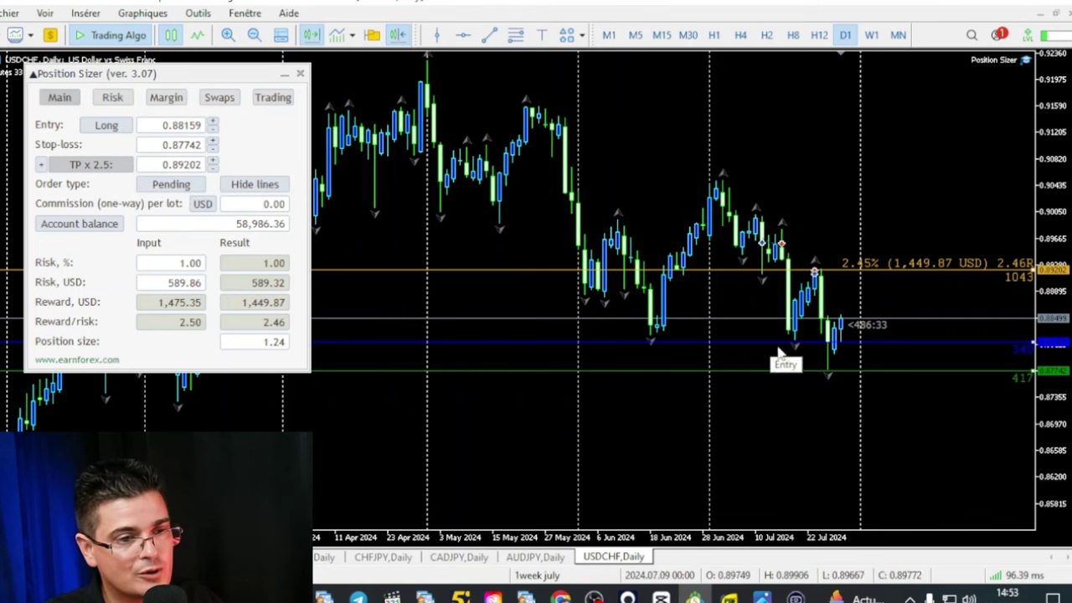
left_click(273, 99)
left_click(54, 125)
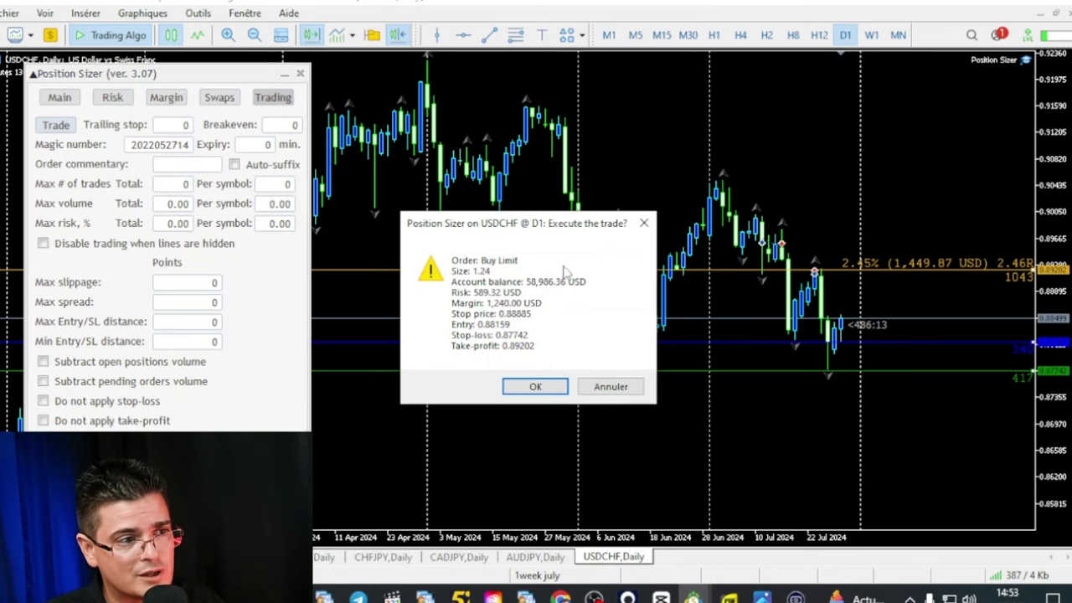
left_click(644, 223)
left_click(60, 98)
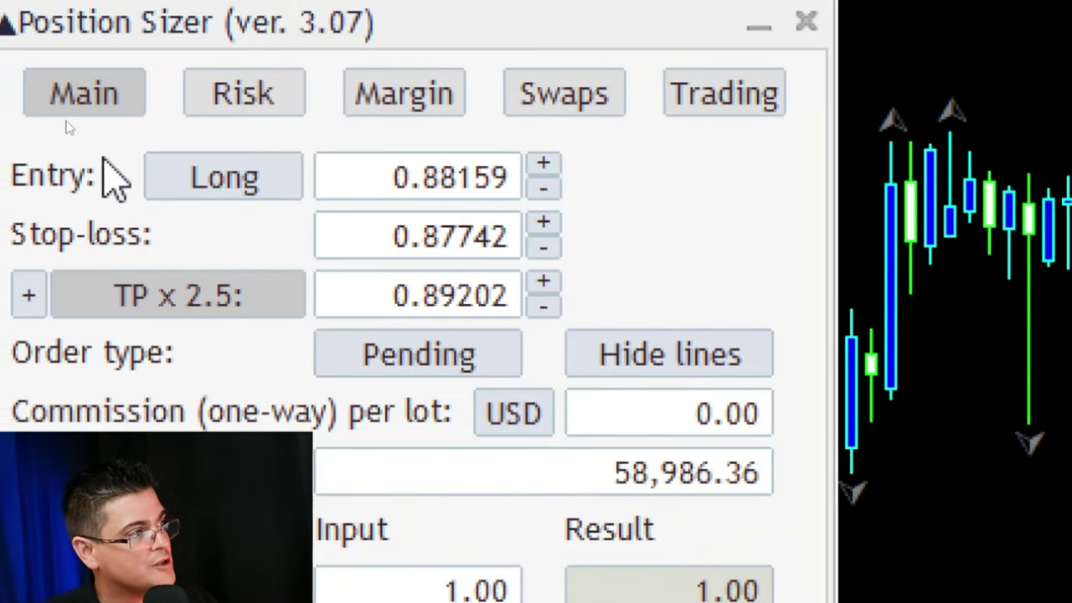
left_click(249, 180)
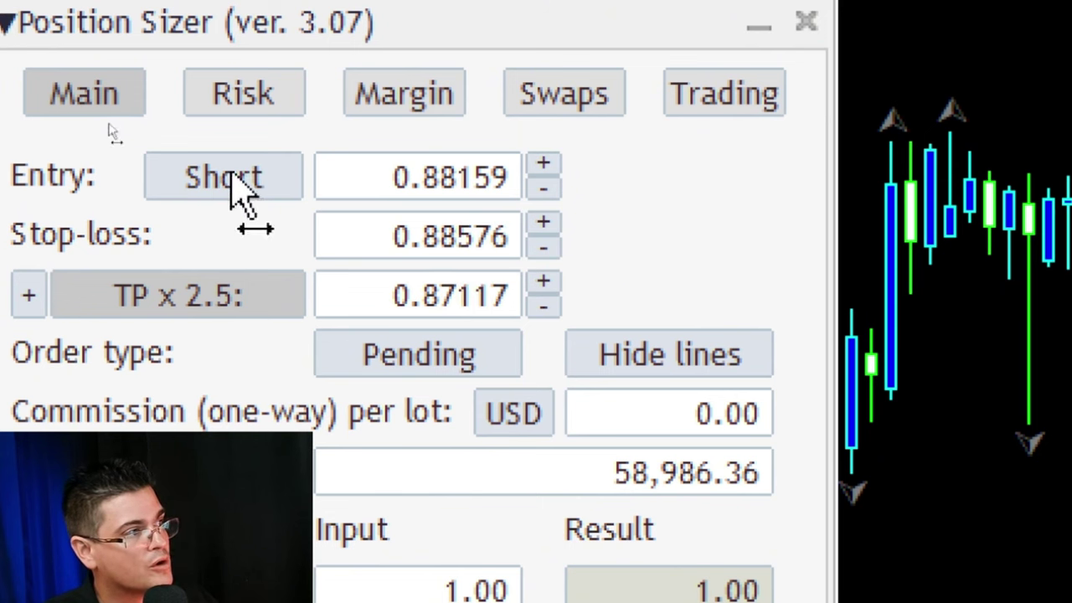
- Set the trade back to long and cycle the order type back to Pending
left_click(237, 180)
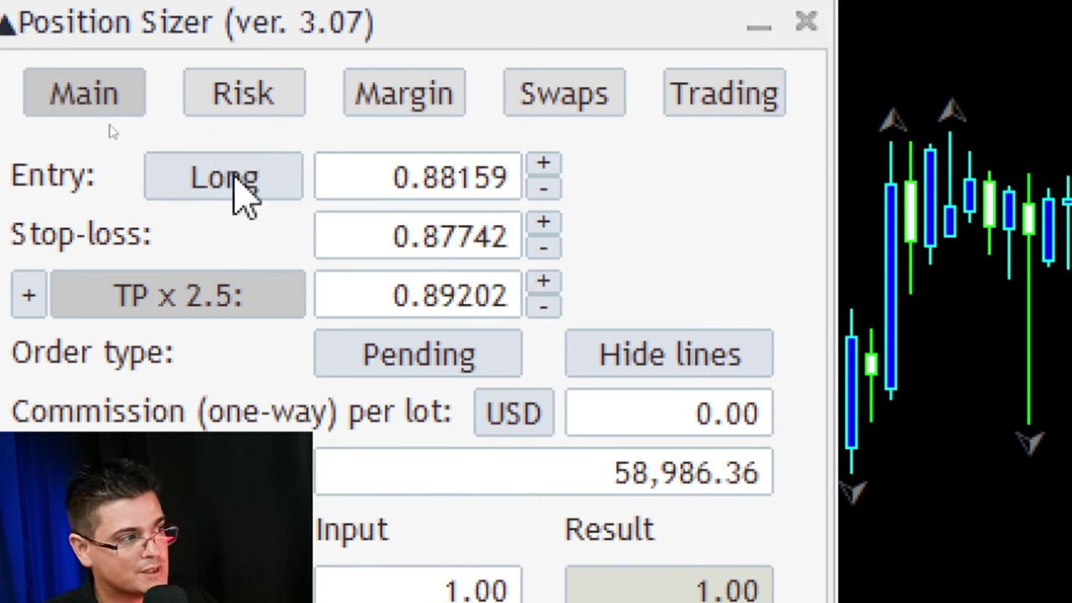
left_click(387, 365)
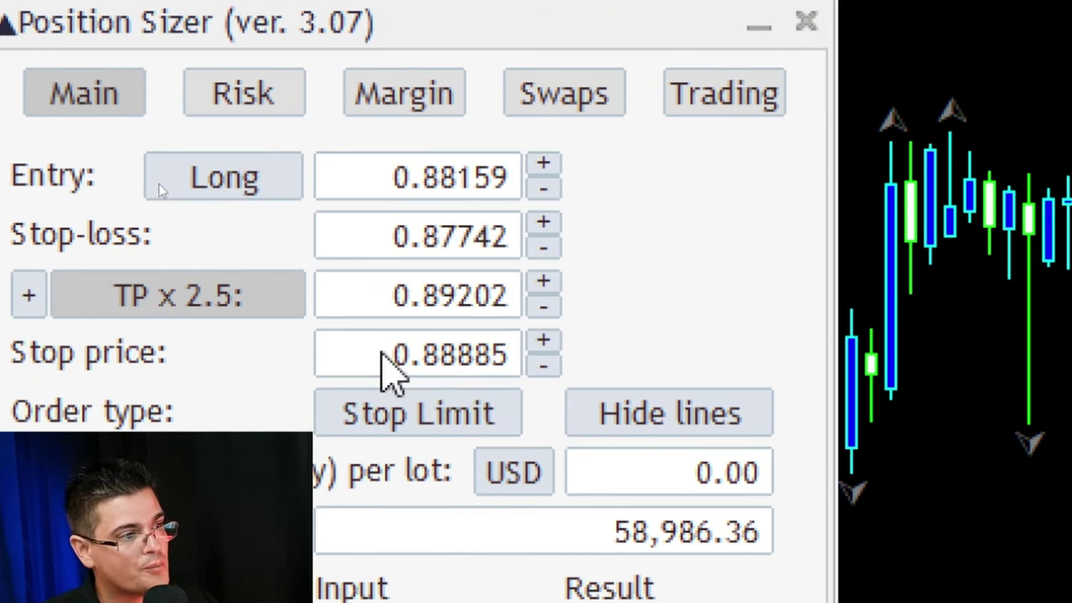
left_click(415, 425)
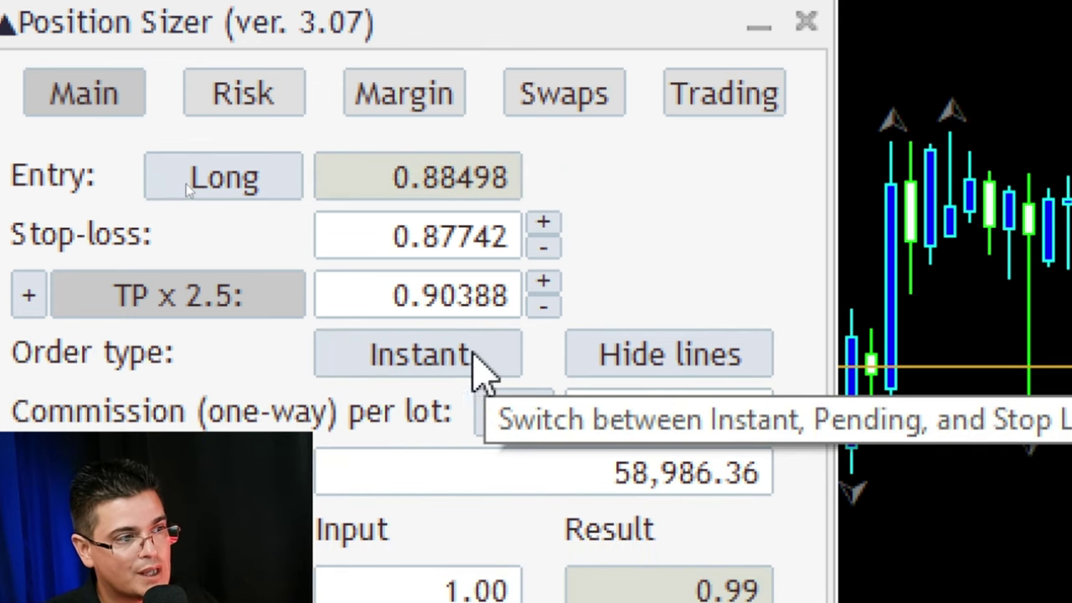
left_click(444, 360)
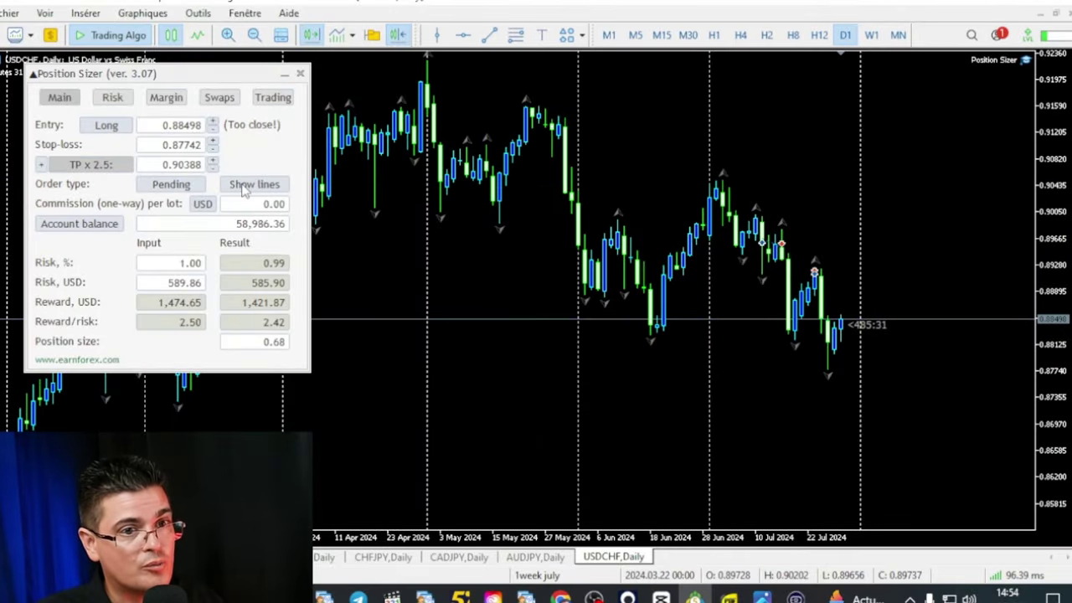
- Cycle the sizing basis back to Account balance and show the Risk tab figures
left_click(93, 227)
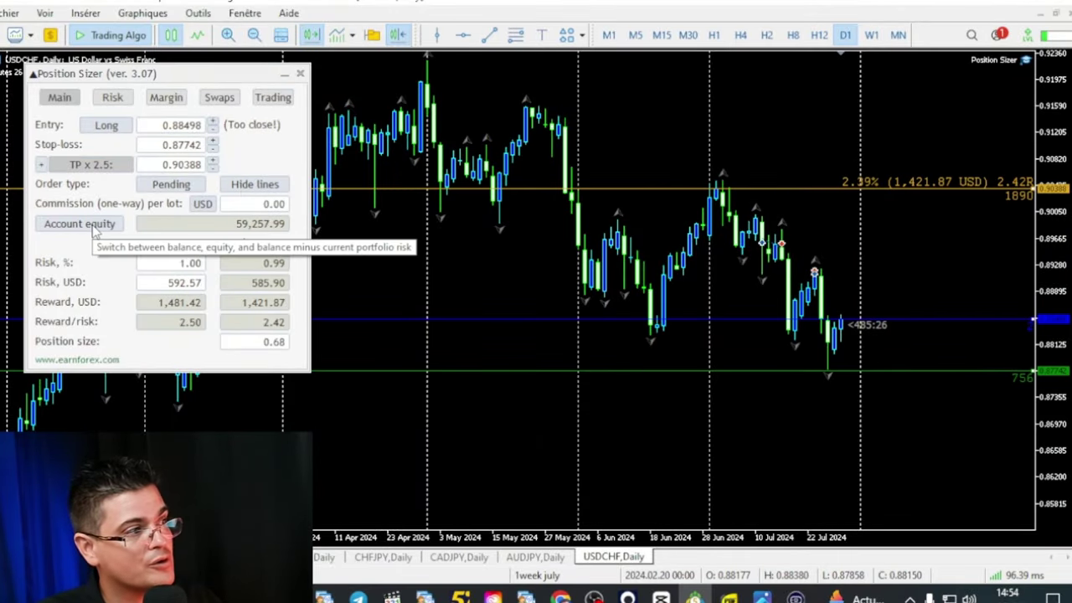
left_click(94, 230)
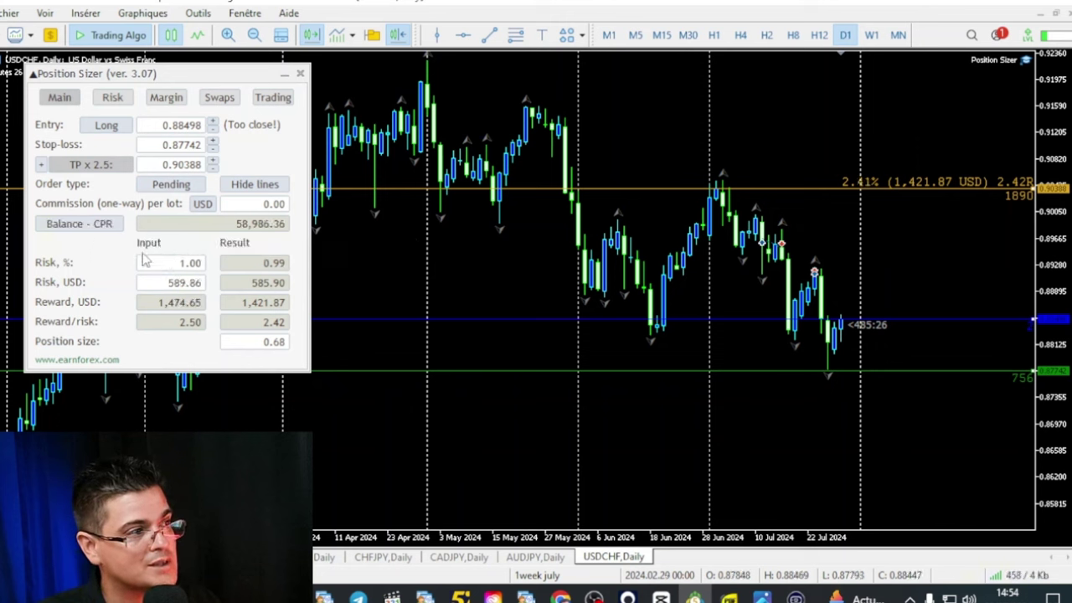
left_click(91, 229)
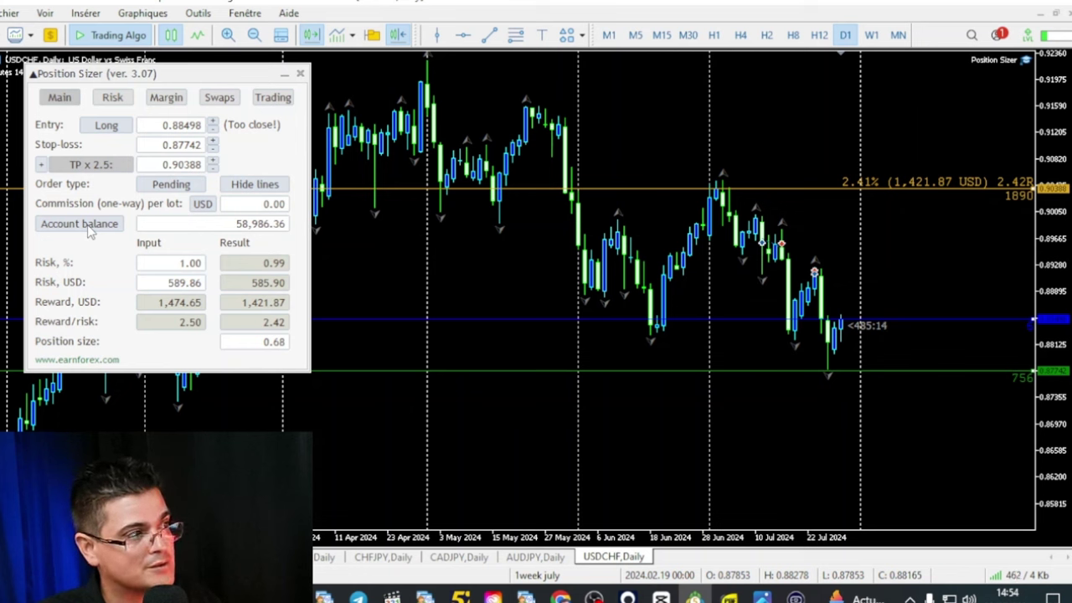
left_click(118, 98)
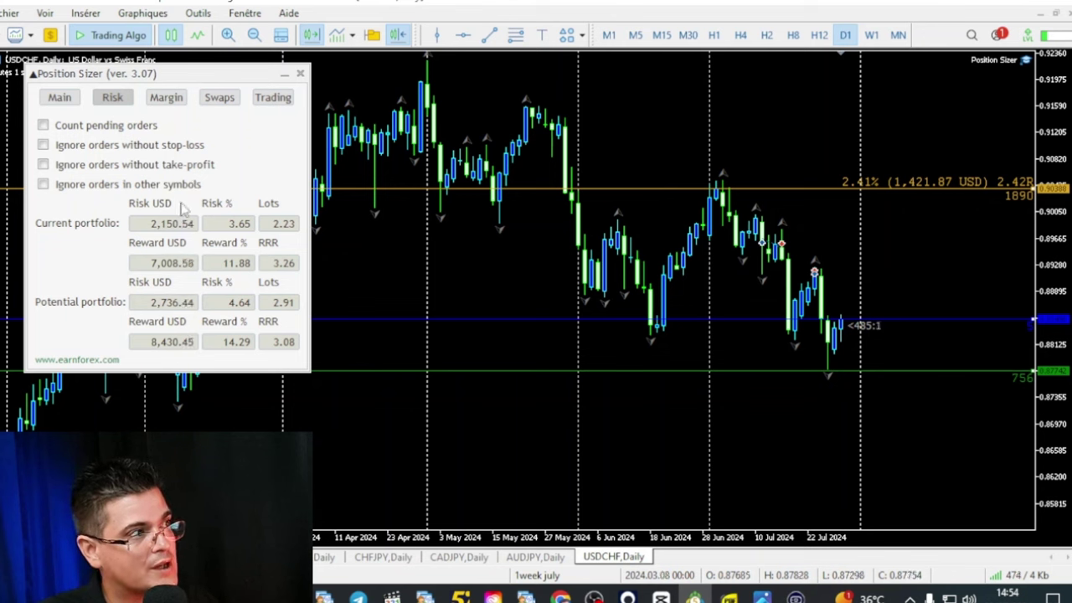
- Review the Margin, Swaps and Trading tabs, then return to the Main calculator
left_click(166, 97)
left_click(216, 98)
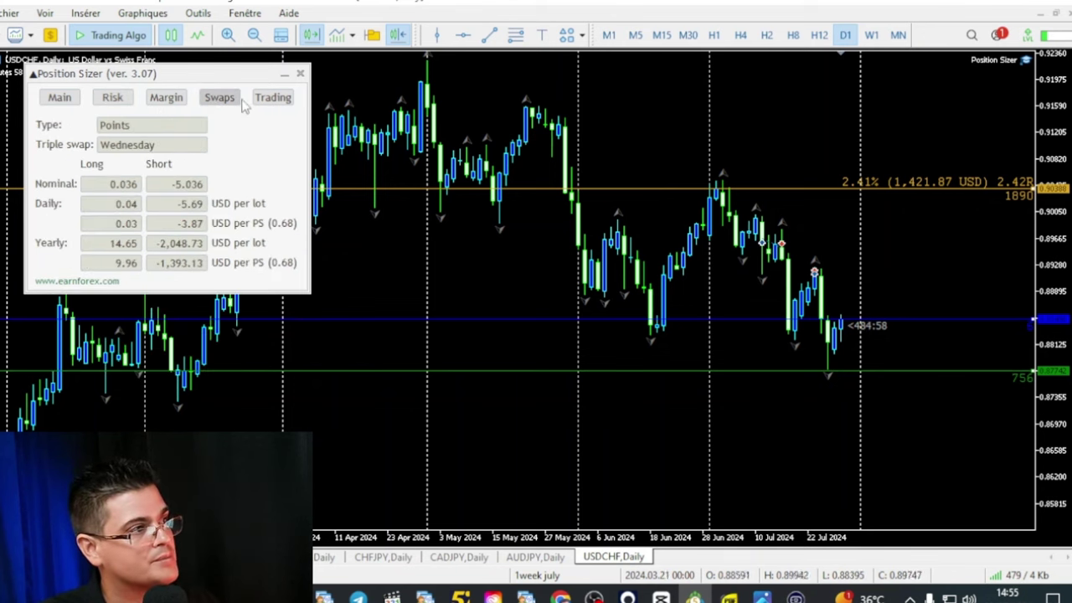
left_click(270, 98)
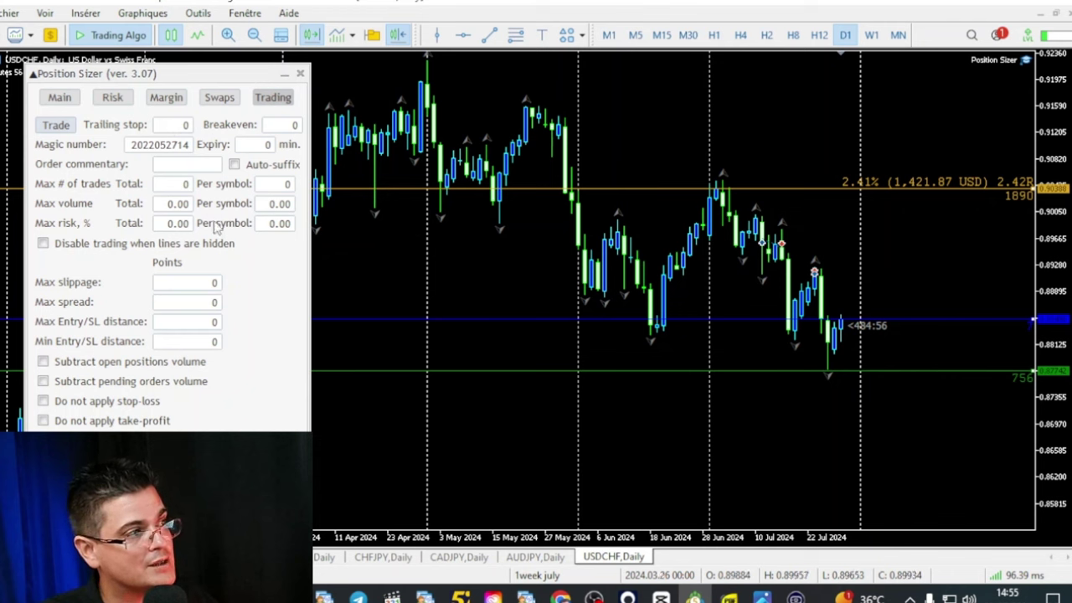
left_click(59, 98)
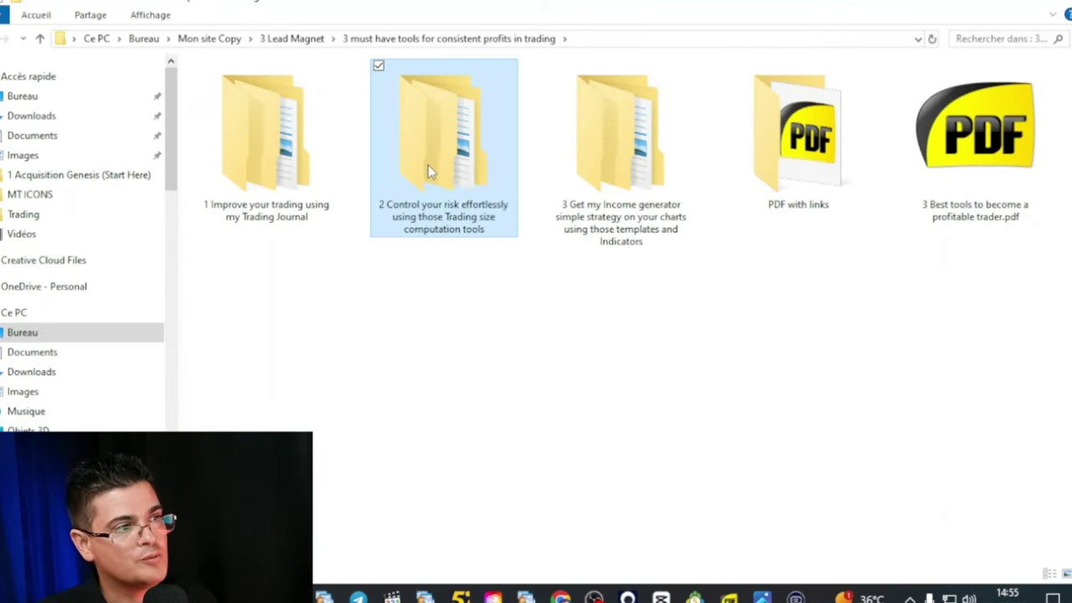
- Open the MT5 tool folder and read its Installation Readme
double_click(428, 165)
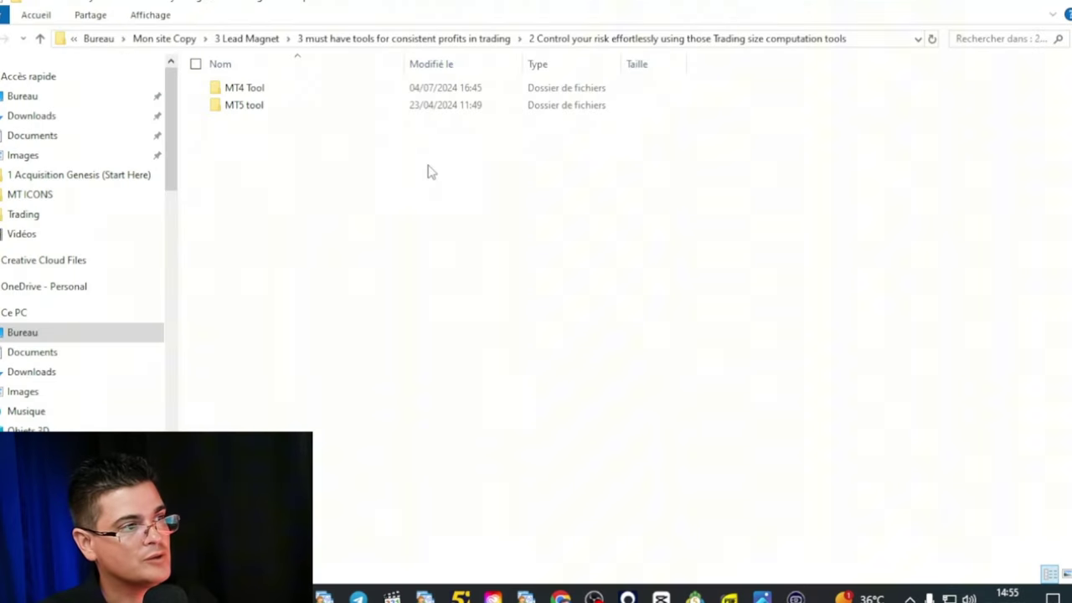
double_click(238, 109)
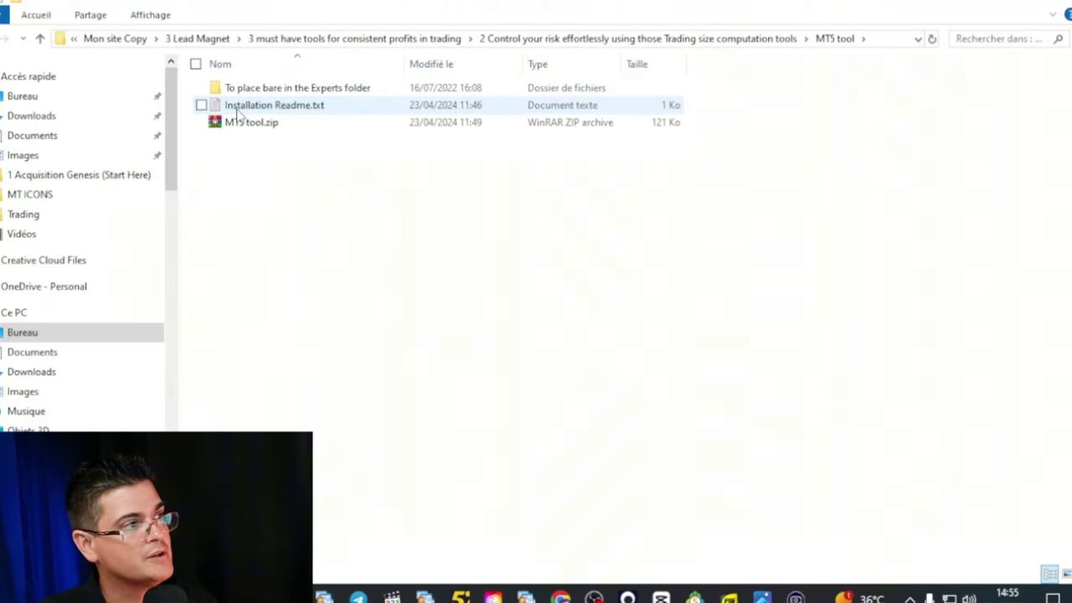
double_click(239, 115)
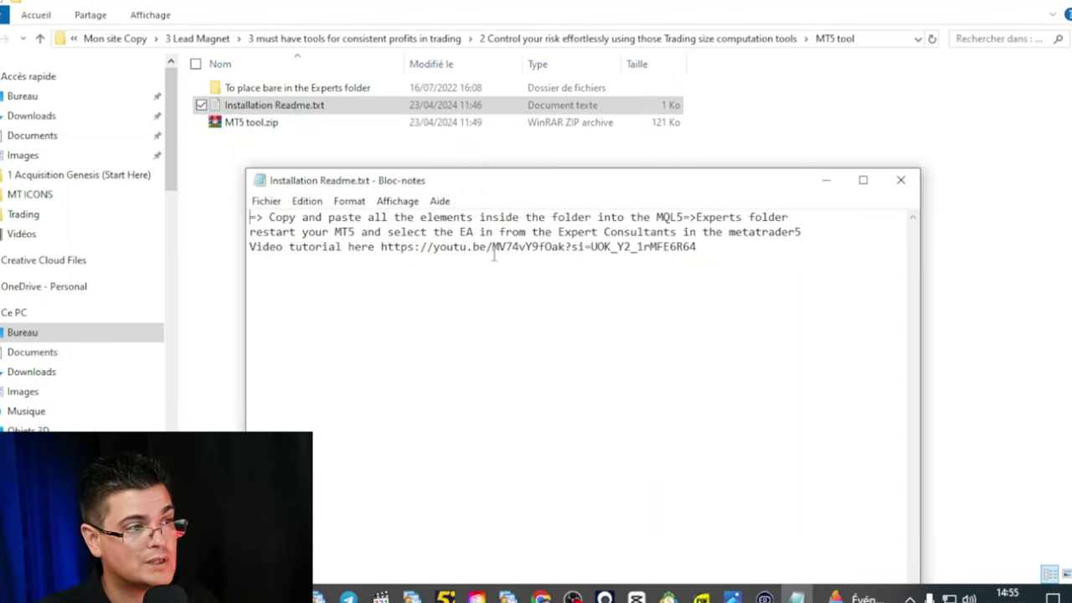
left_click_drag(379, 248, 704, 249)
left_click(902, 181)
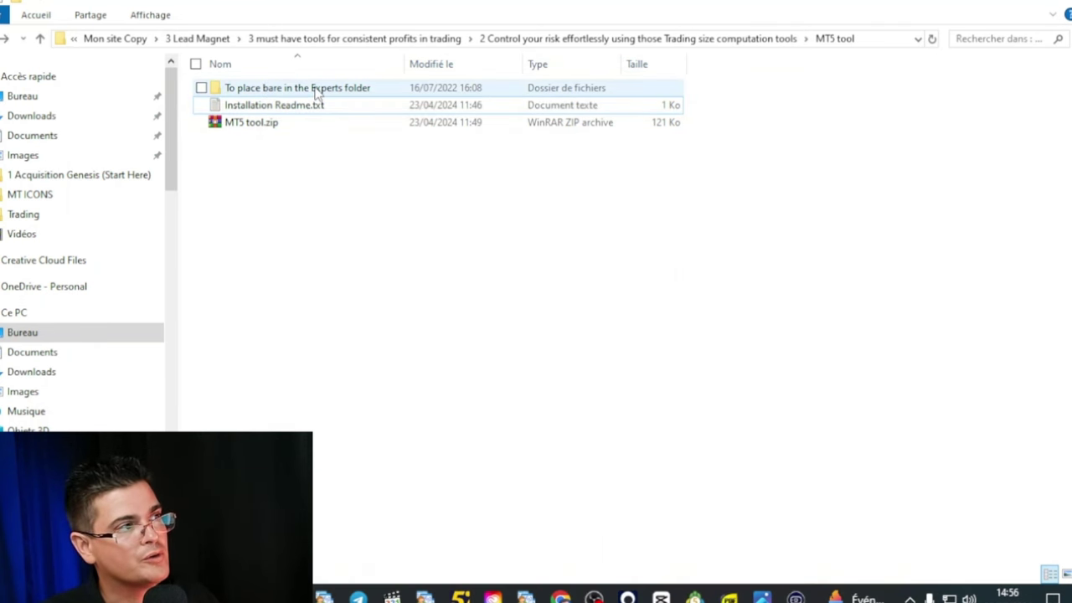
- Copy all seven EA files from the folder meant for Experts
left_click(317, 91)
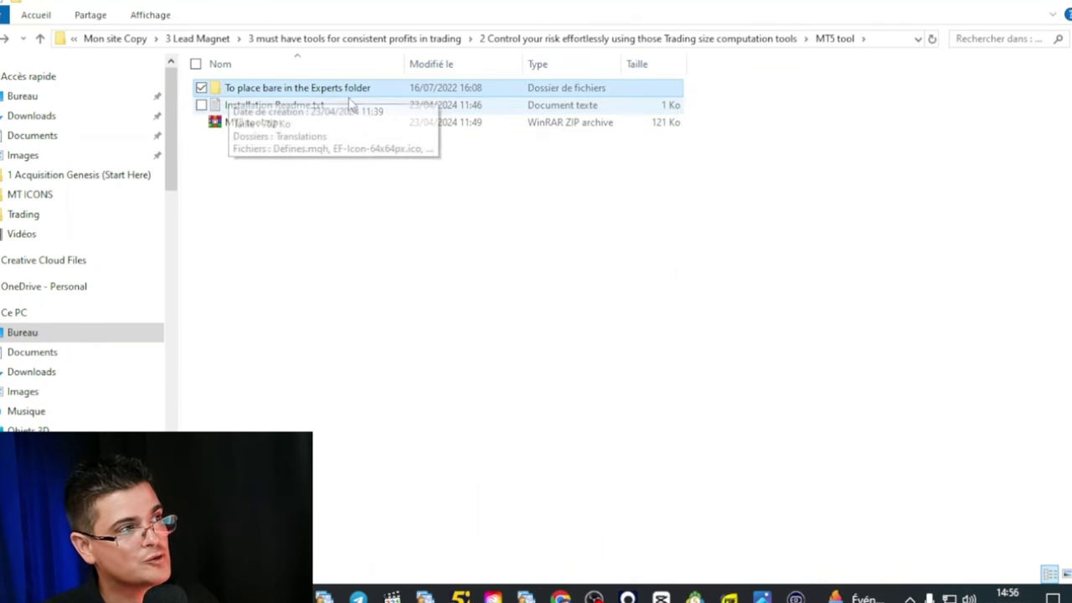
double_click(326, 91)
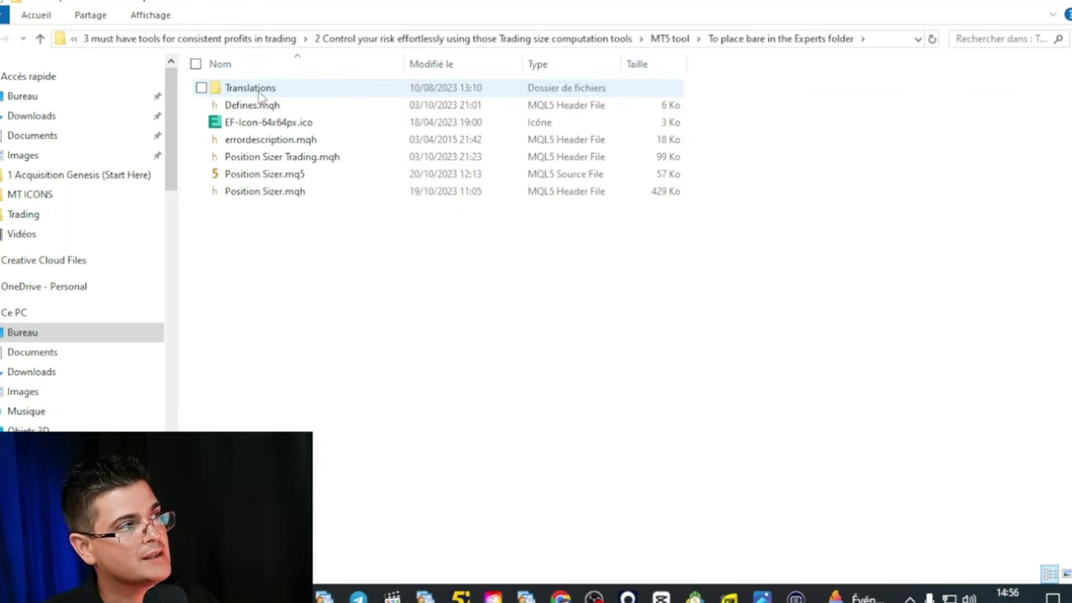
left_click(258, 90)
left_click(283, 191, "shift")
right_click(284, 191)
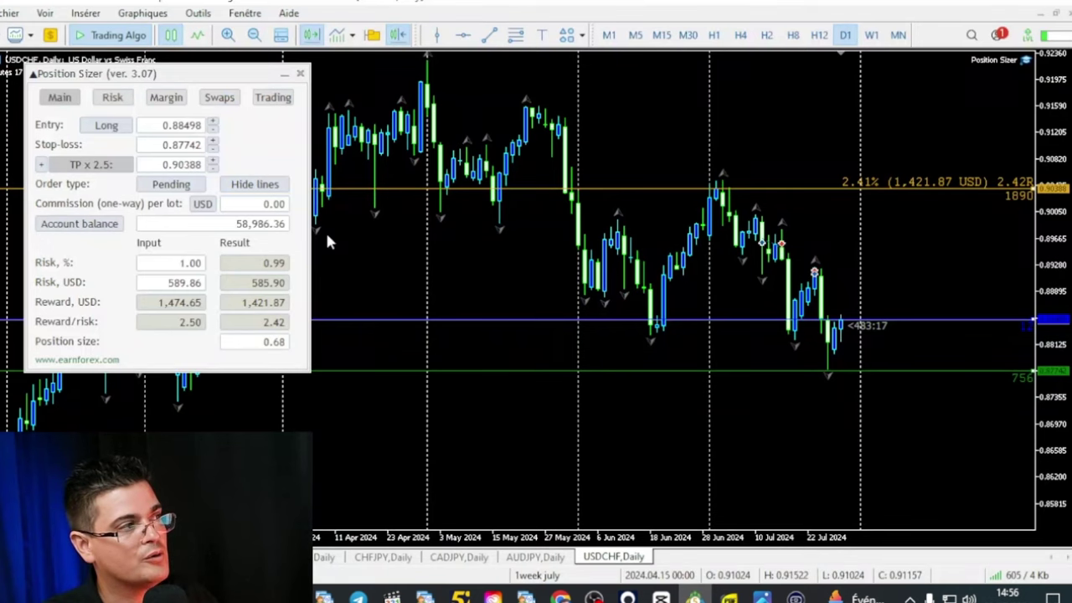
- Paste the files into the terminal's data folder under MQL5\Experts
left_click(12, 13)
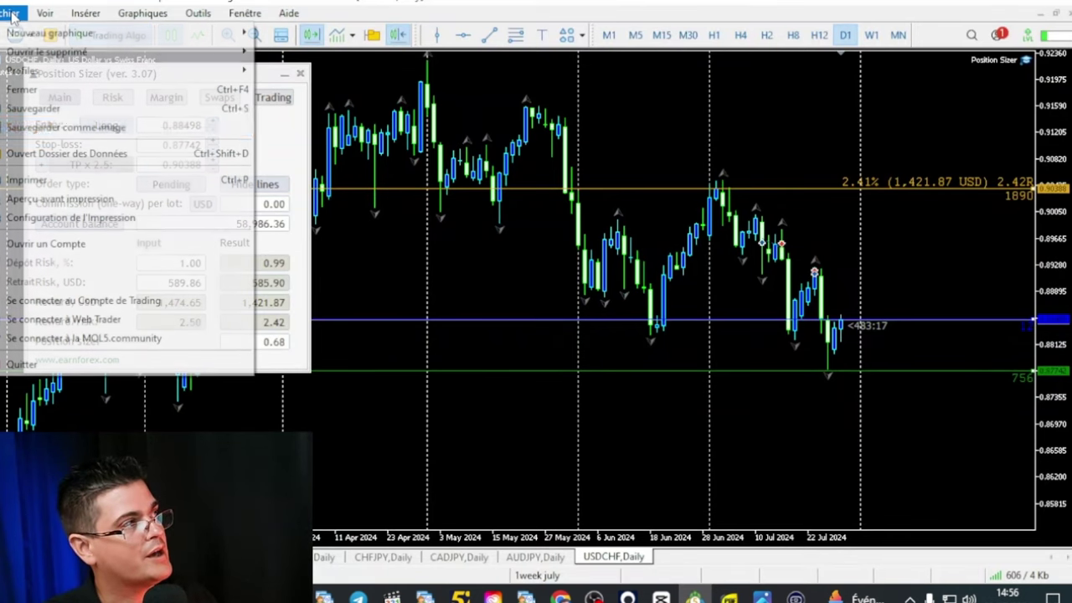
left_click(74, 154)
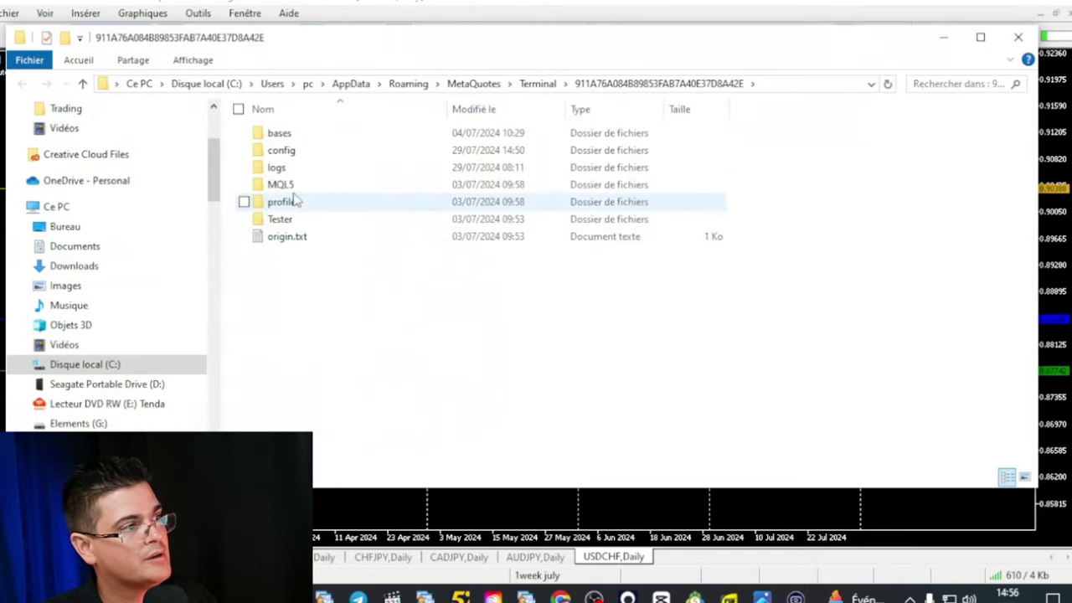
left_click(283, 186)
double_click(283, 187)
double_click(291, 136)
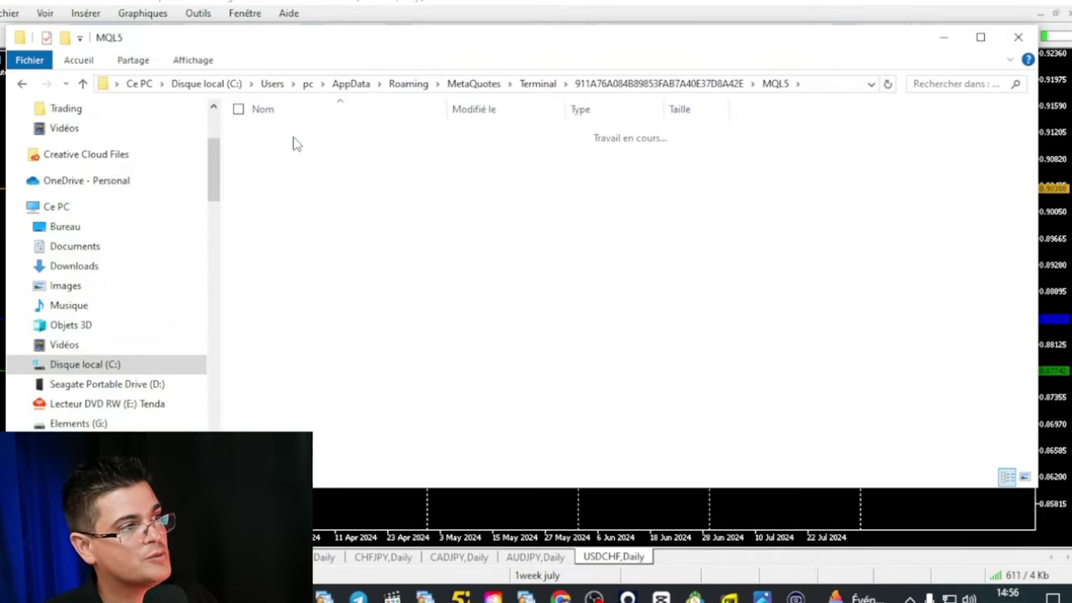
right_click(430, 447)
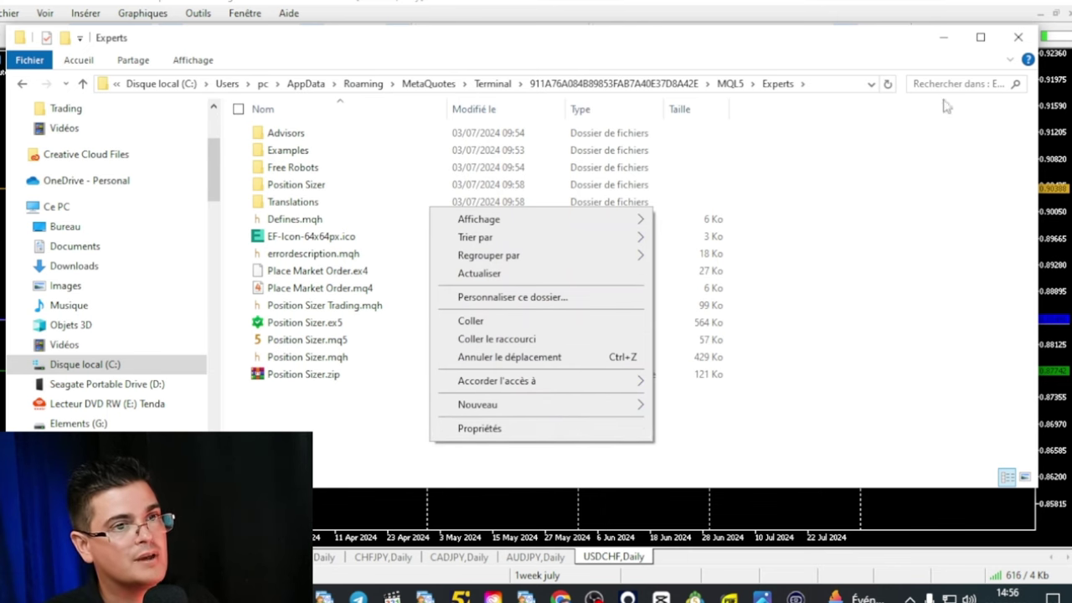
left_click(1022, 42)
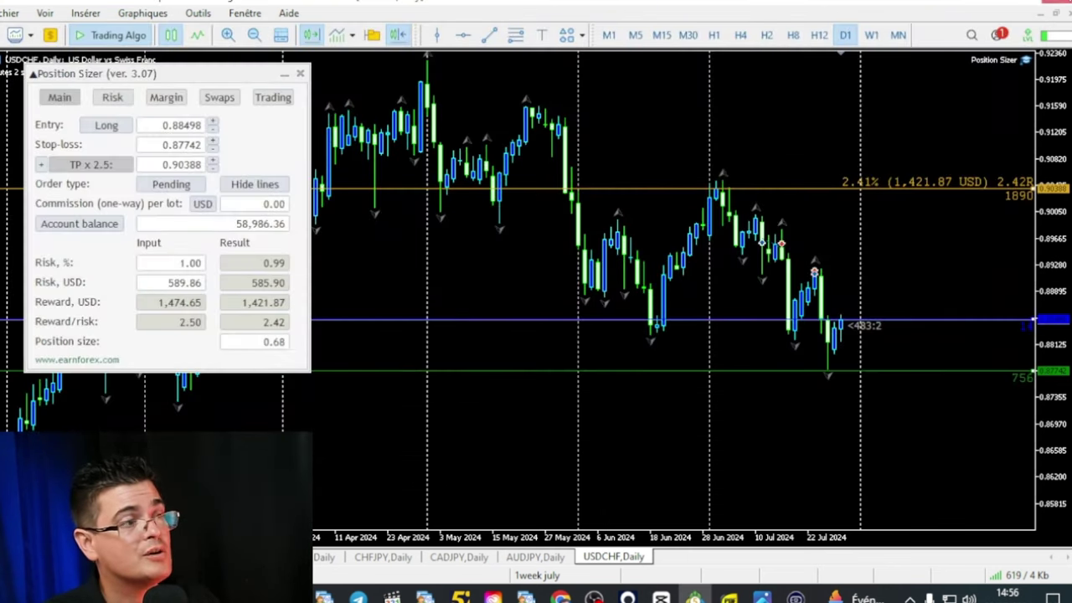
- Remove Position Sizer from the chart and assign the expert a Ctrl+E shortcut
left_click(300, 73)
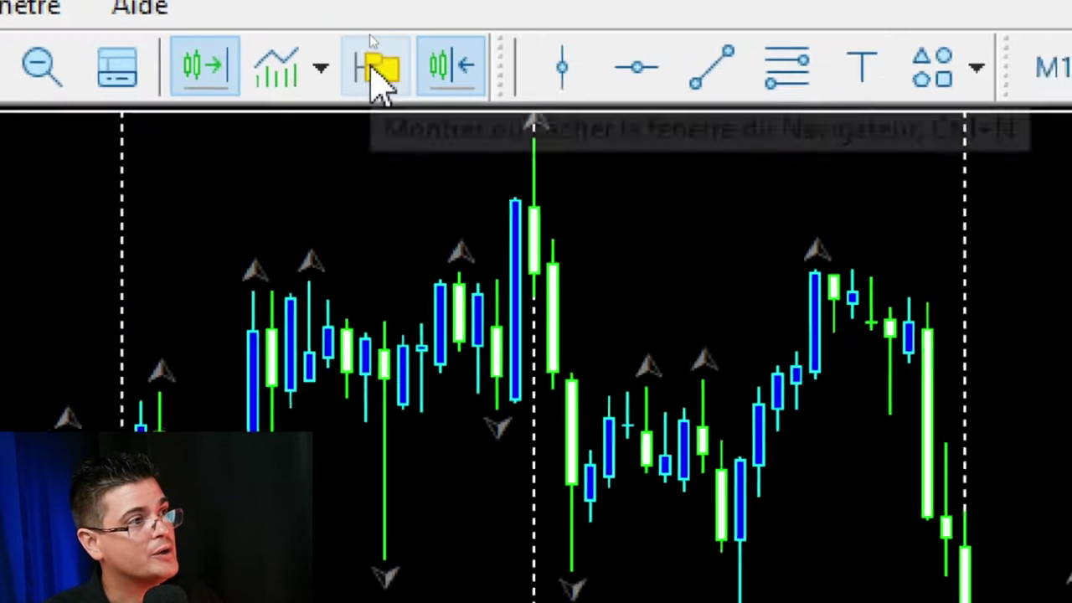
left_click(372, 36)
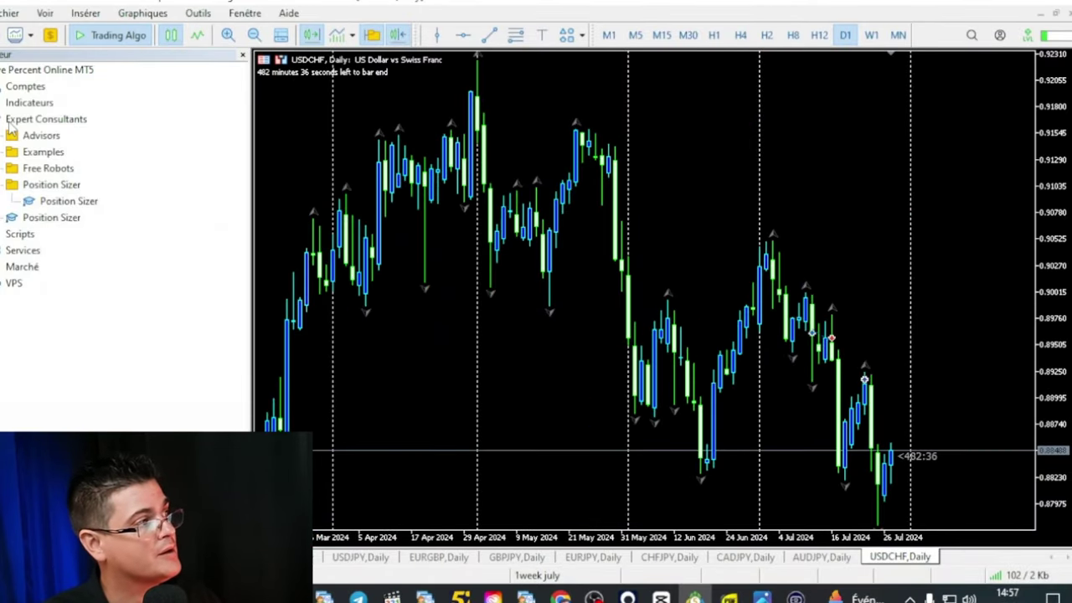
left_click(46, 222)
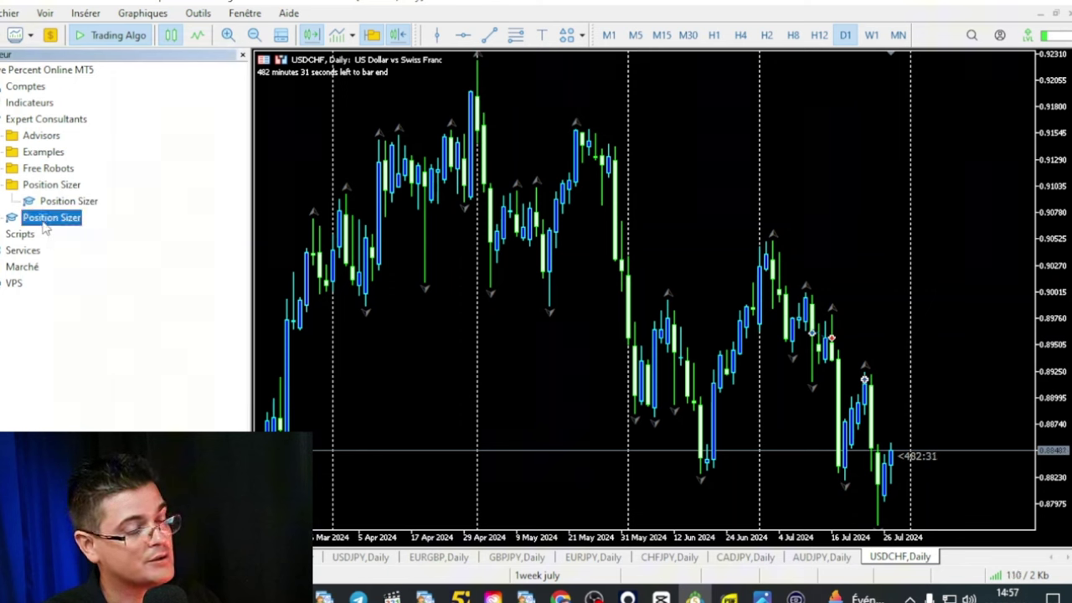
right_click(46, 226)
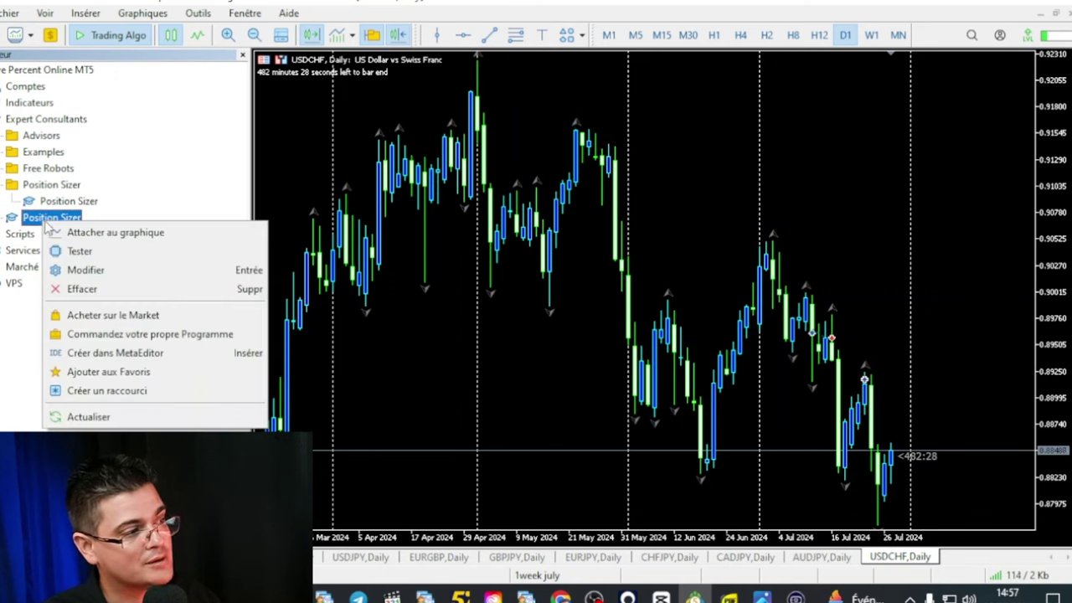
left_click(98, 396)
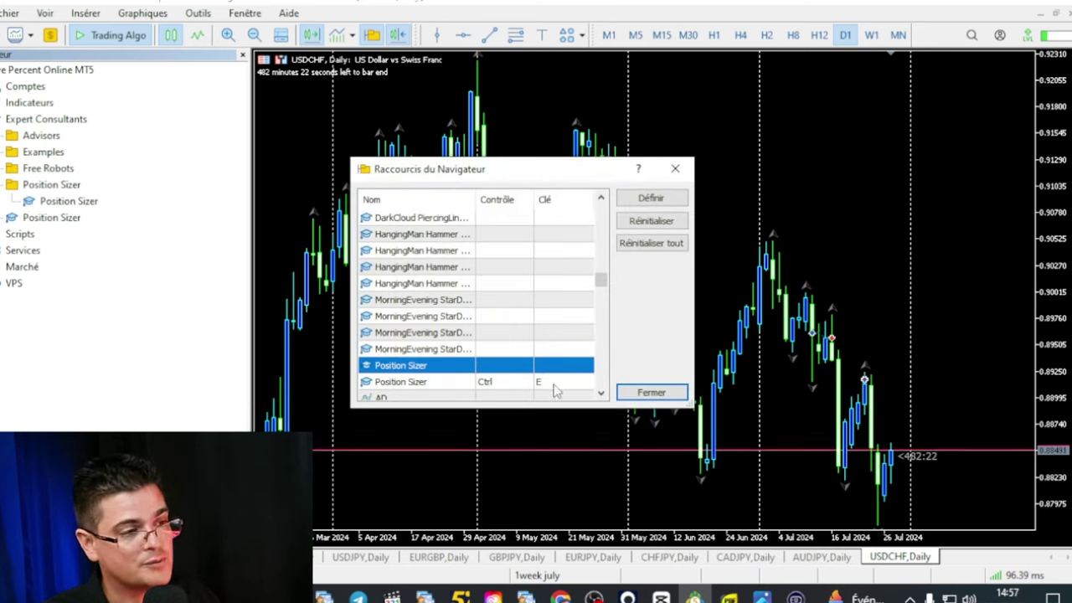
left_click(675, 168)
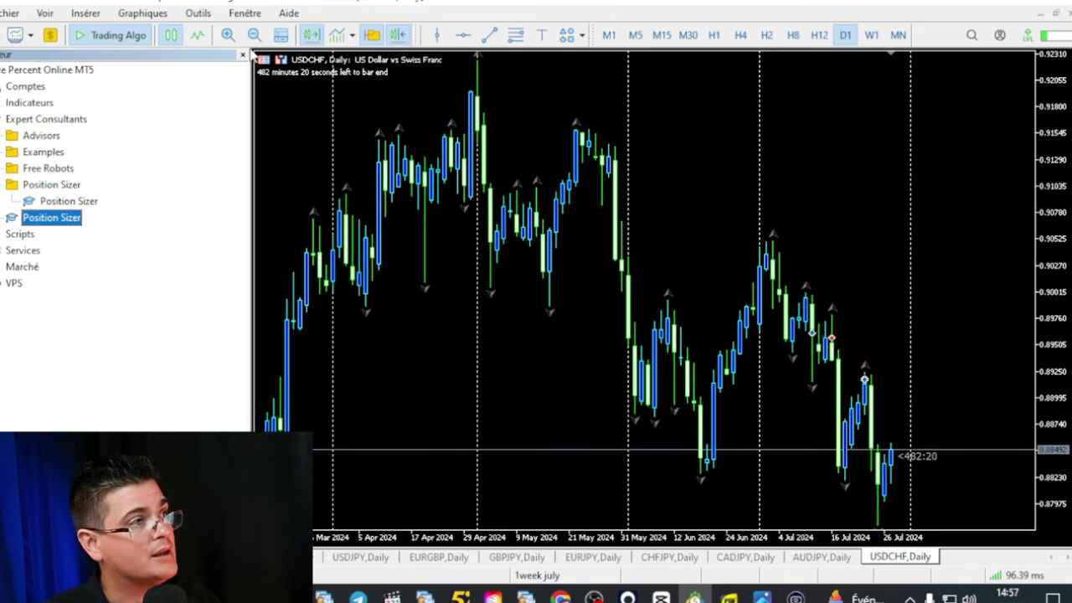
left_click(242, 54)
- Launch Position Sizer with Ctrl+E, review its inputs, and attach it with defaults
key("ctrl+e")
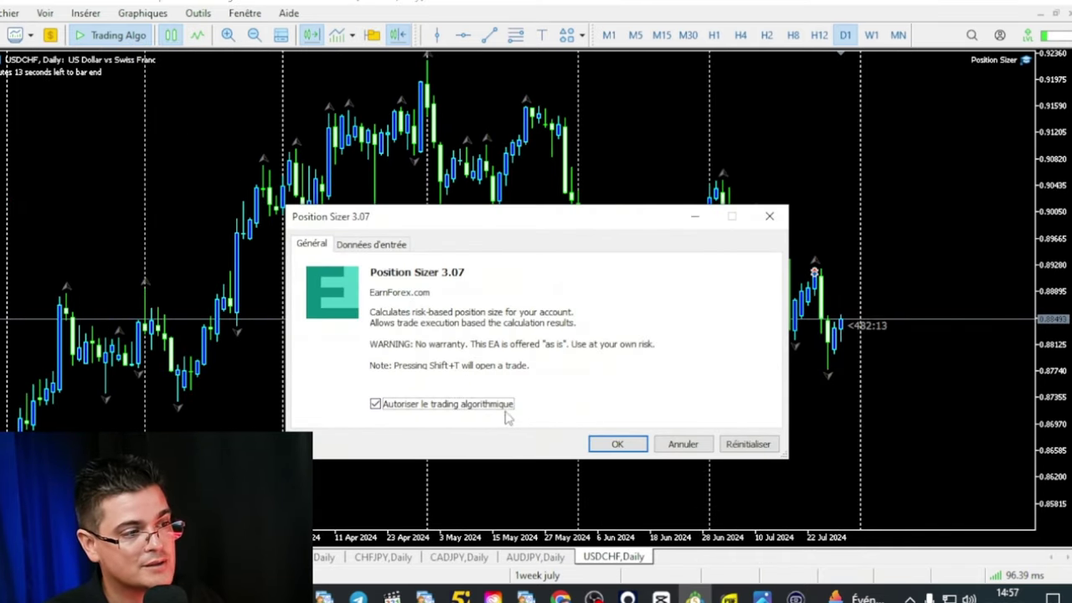
left_click(375, 251)
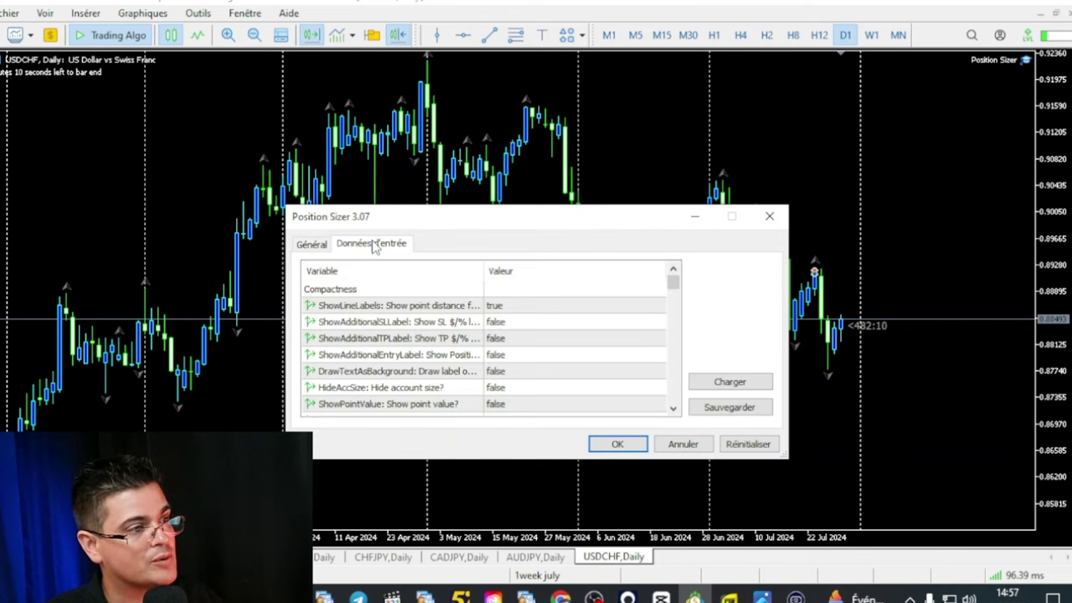
scroll(557, 325, "down", 10)
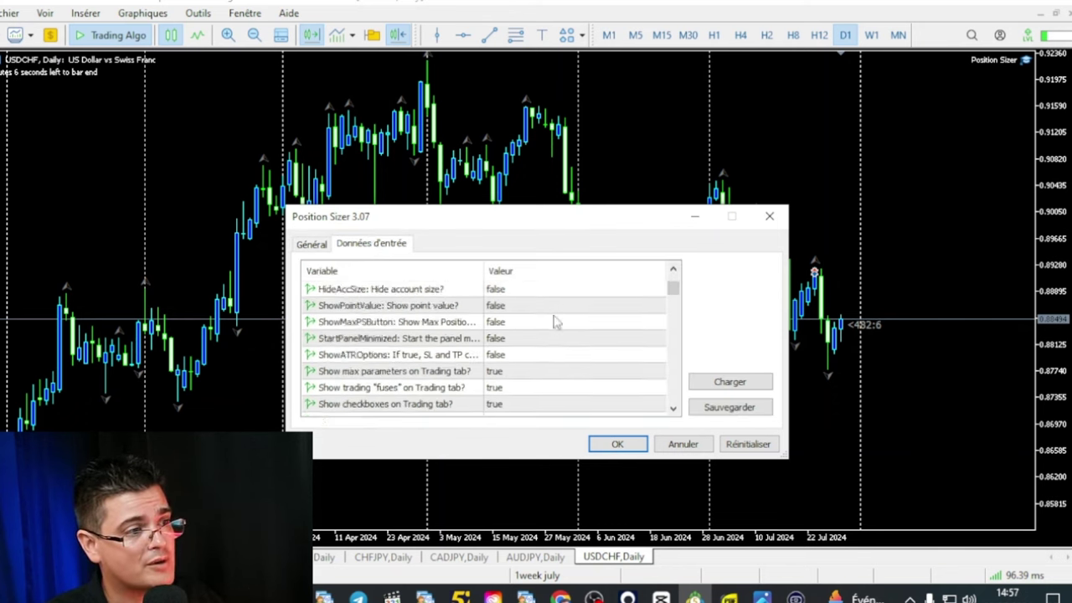
scroll(587, 348, "down", 10)
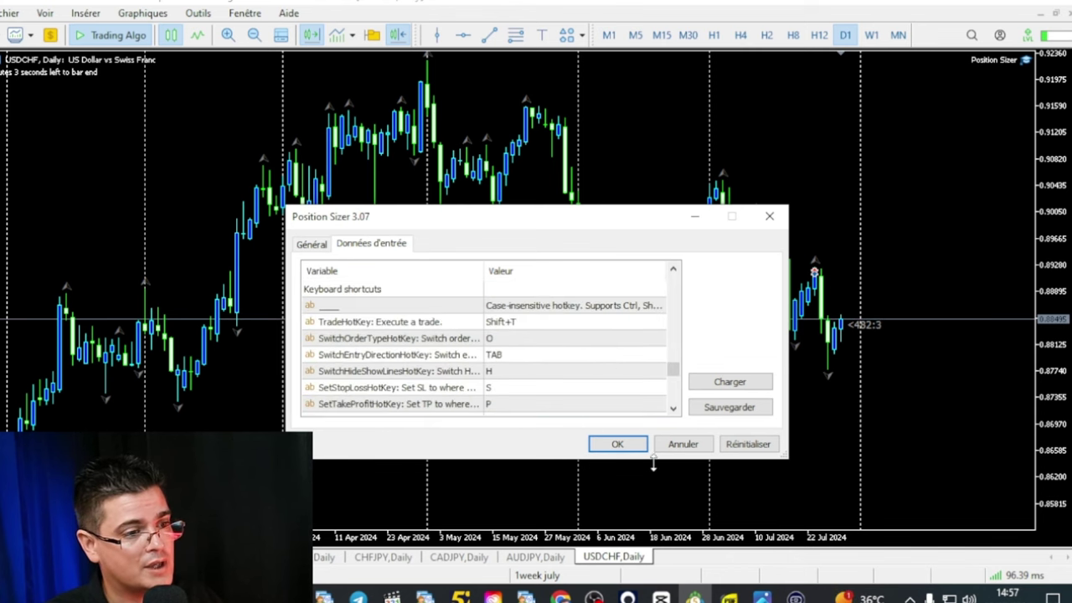
left_click(619, 445)
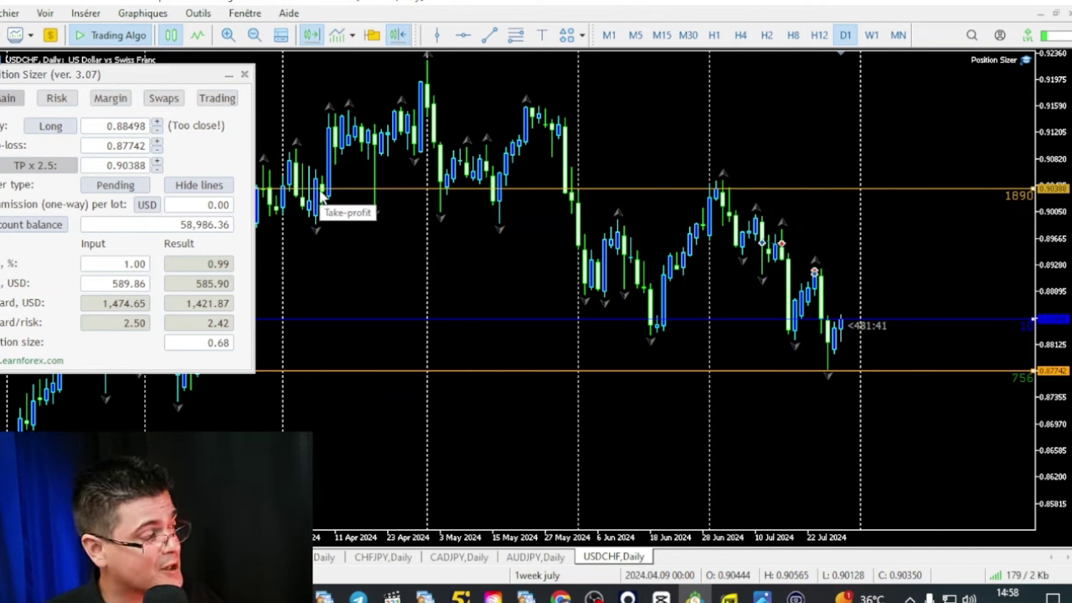
left_click(216, 99)
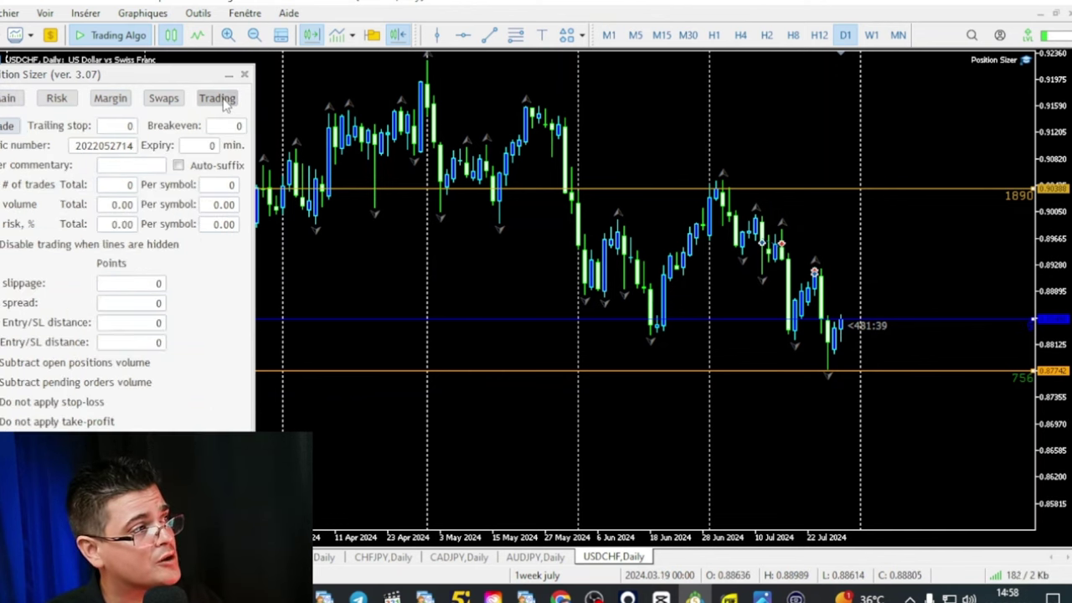
left_click(8, 99)
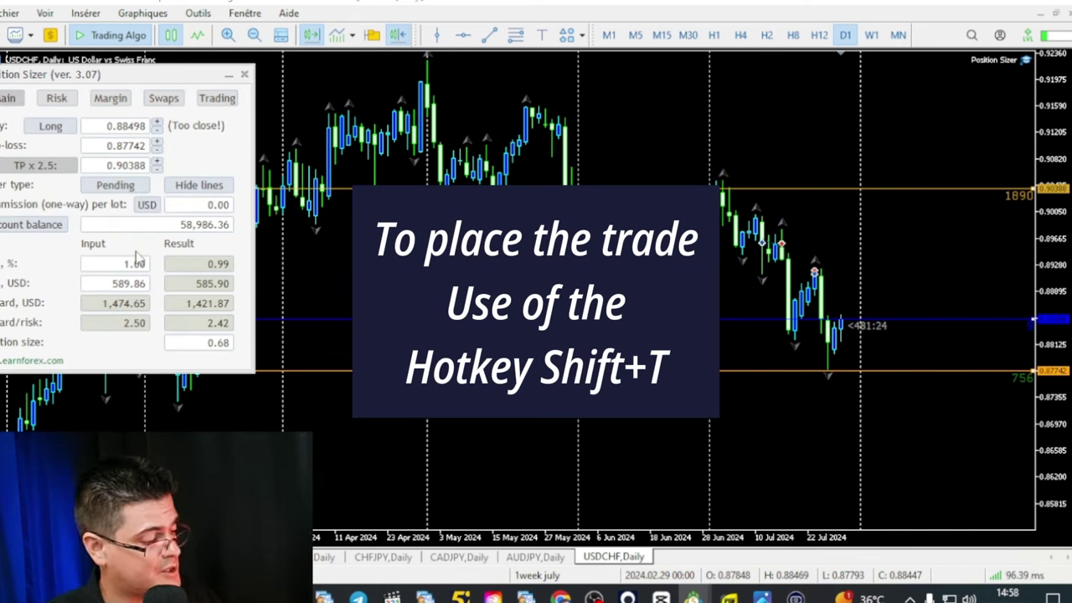
key("shift+t")
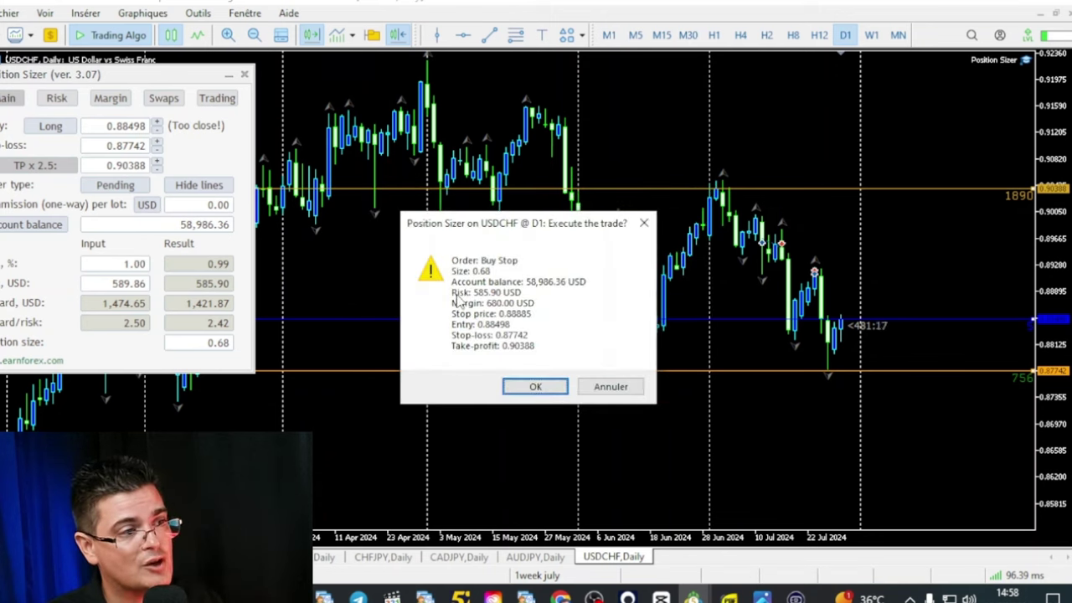
left_click(616, 388)
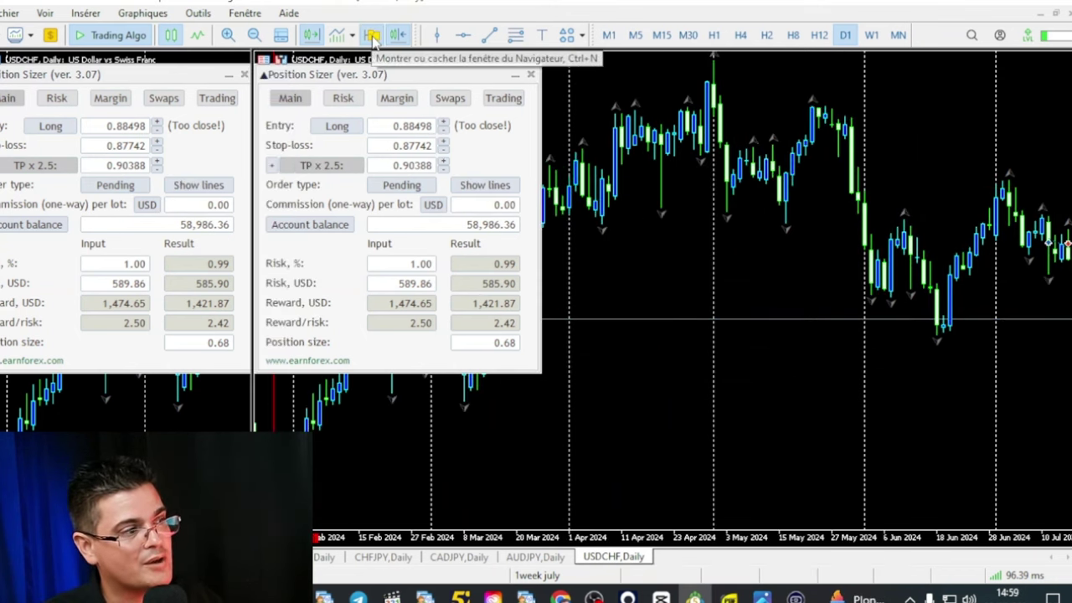
- From the Navigator, open the Position Sizer expert's Modify command to load Position Sizer.mq5 in MetaEditor
left_click(372, 34)
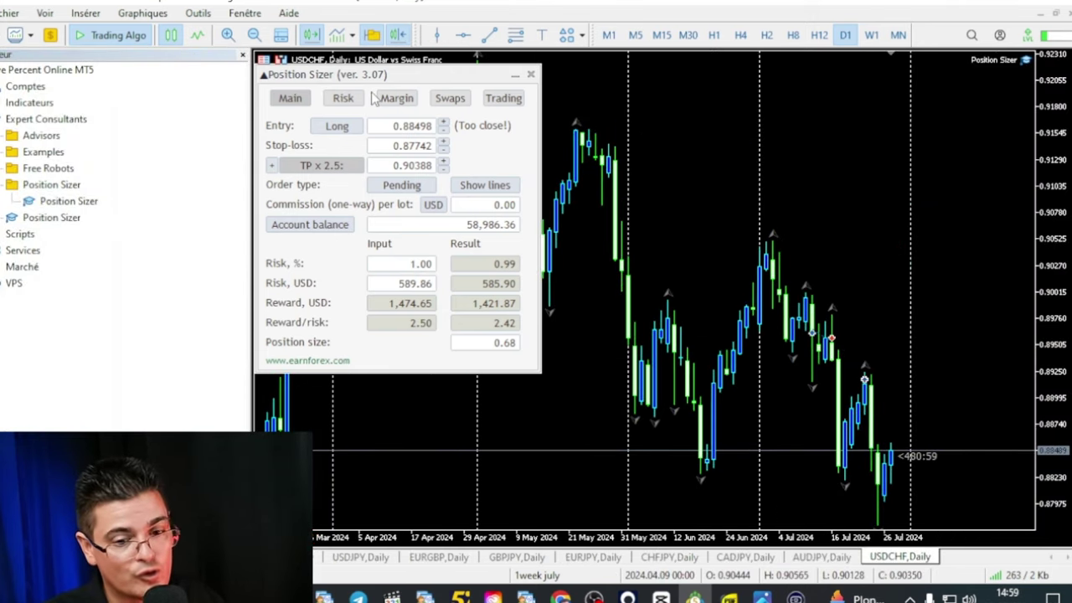
left_click(57, 222)
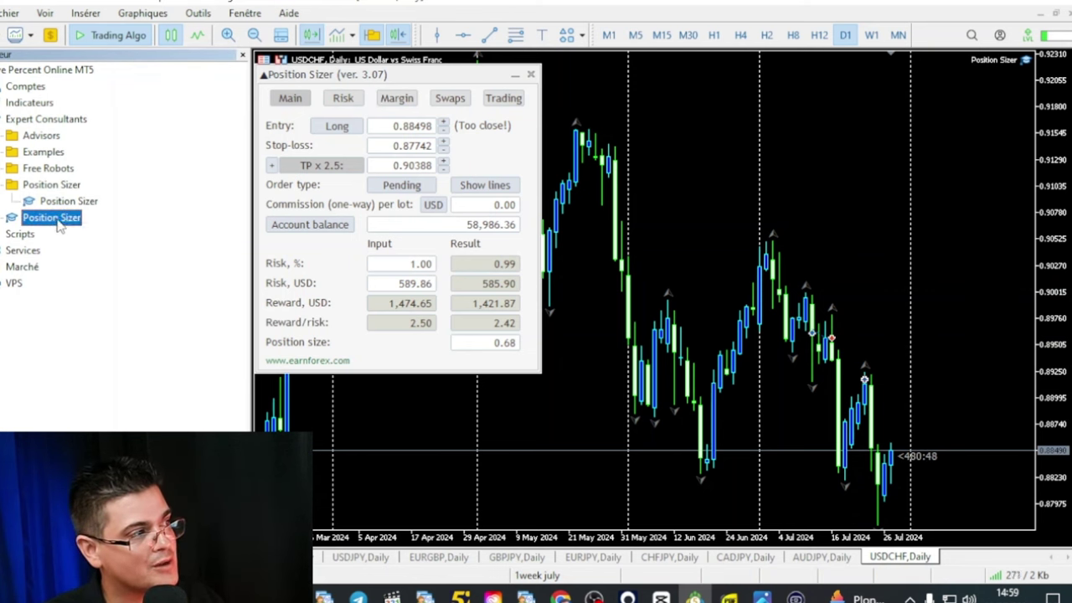
right_click(59, 225)
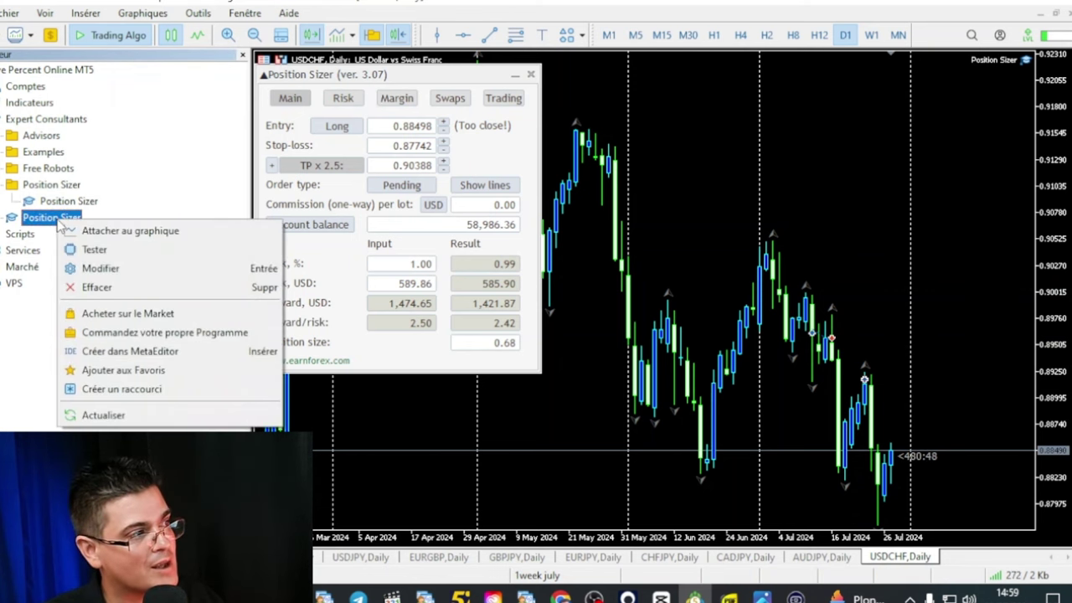
left_click(103, 275)
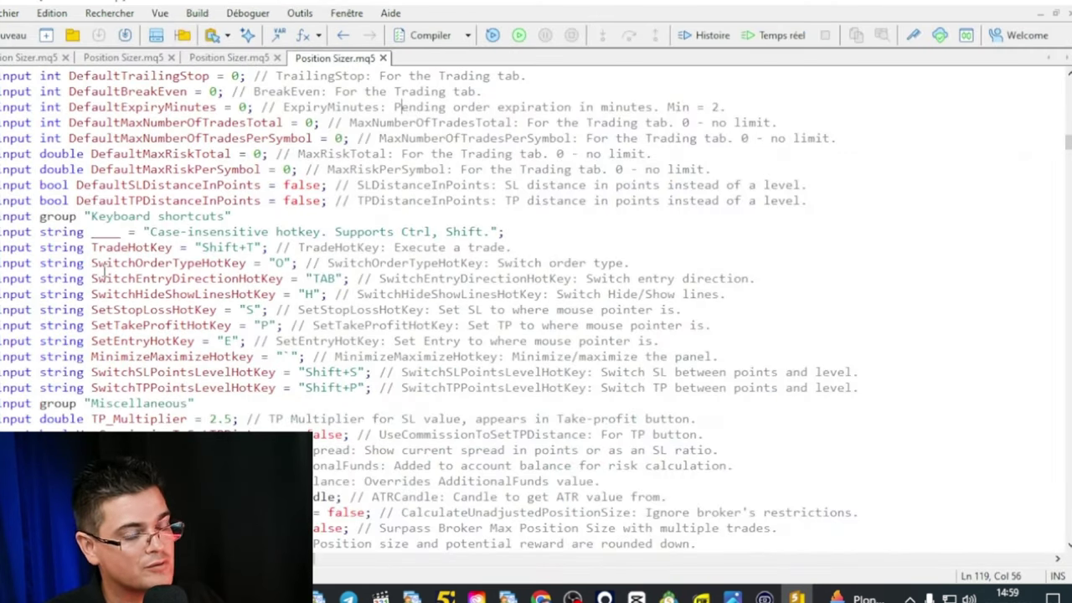
- Review DefaultRisk 0.5, the keyboard shortcuts and TP_Multiplier 2.5, then compile Position Sizer.mq5
scroll(51, 218, "up", 8)
left_click(15, 169)
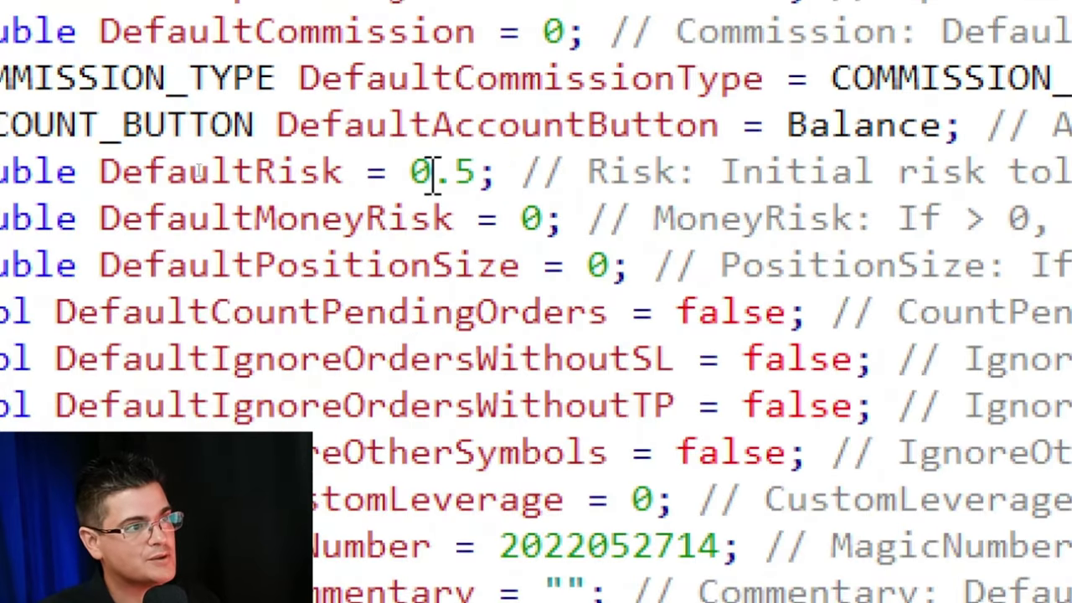
left_click_drag(411, 172, 462, 168)
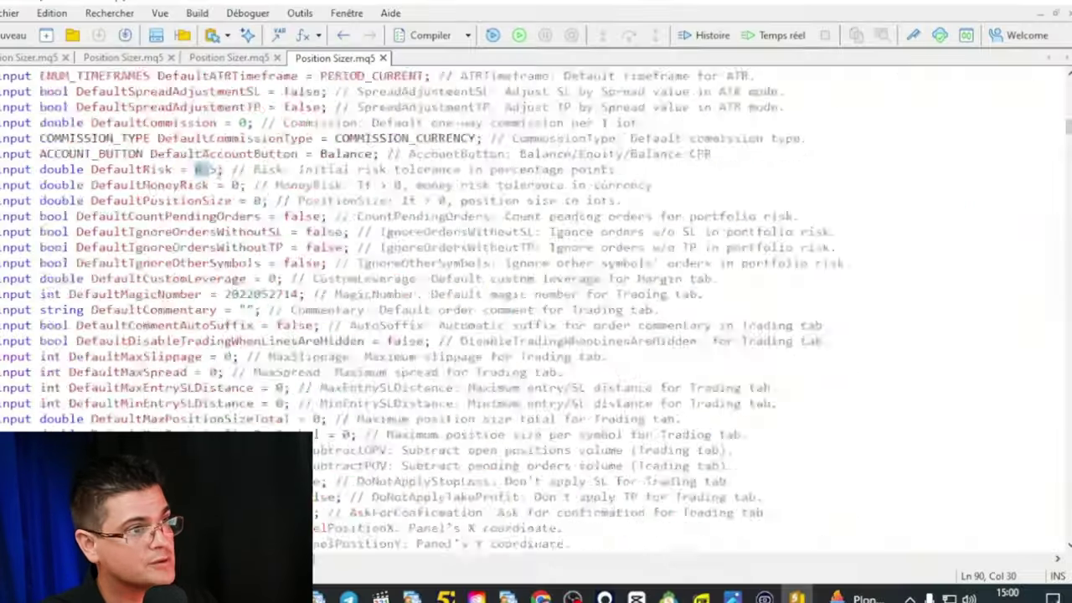
scroll(482, 182, "down", 12)
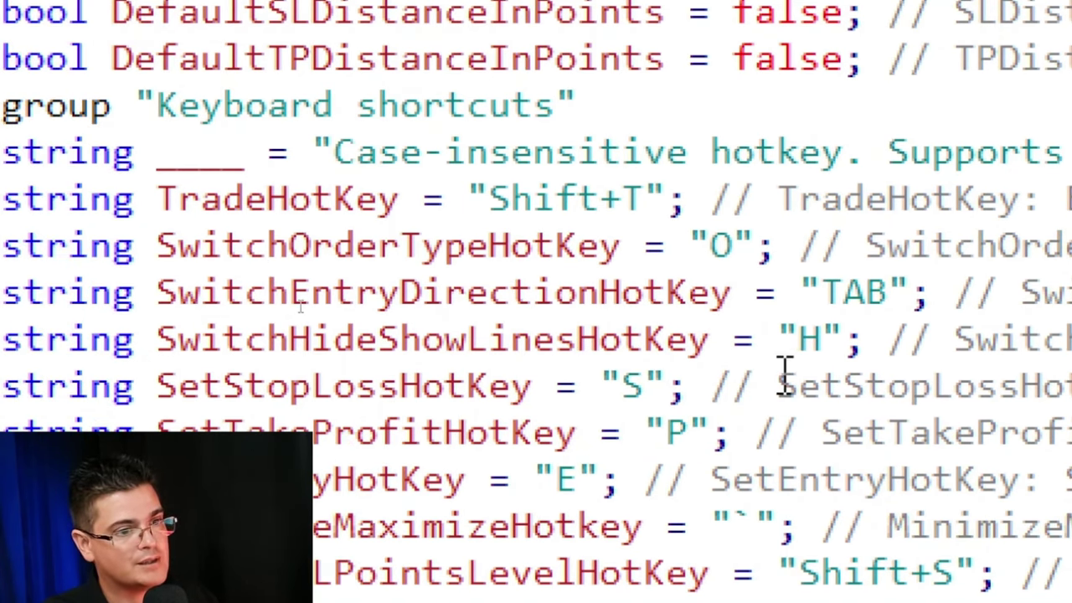
scroll(785, 376, "down", 1)
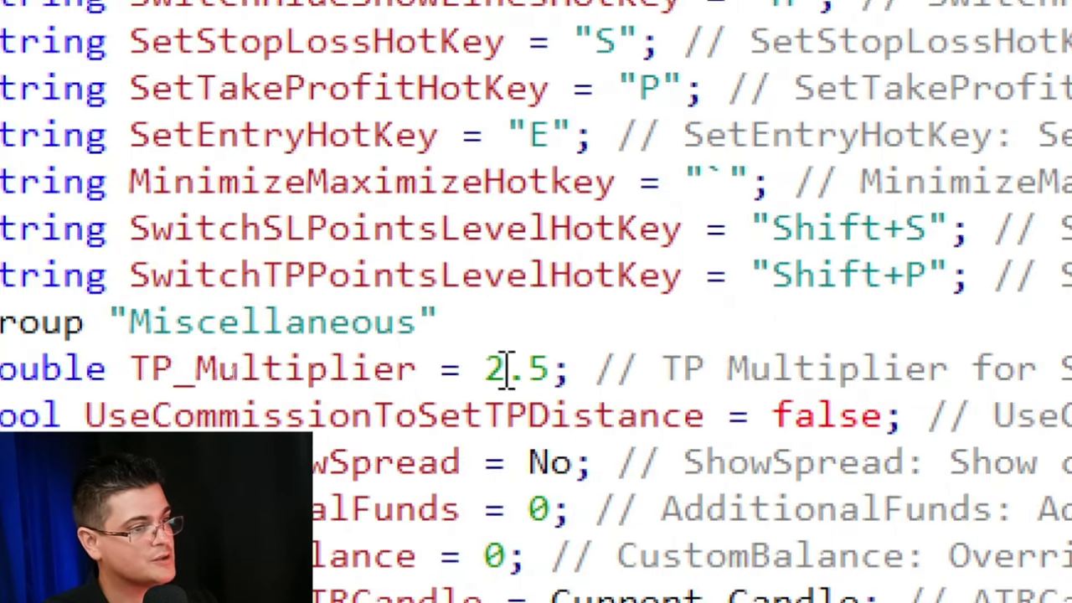
left_click_drag(486, 369, 553, 366)
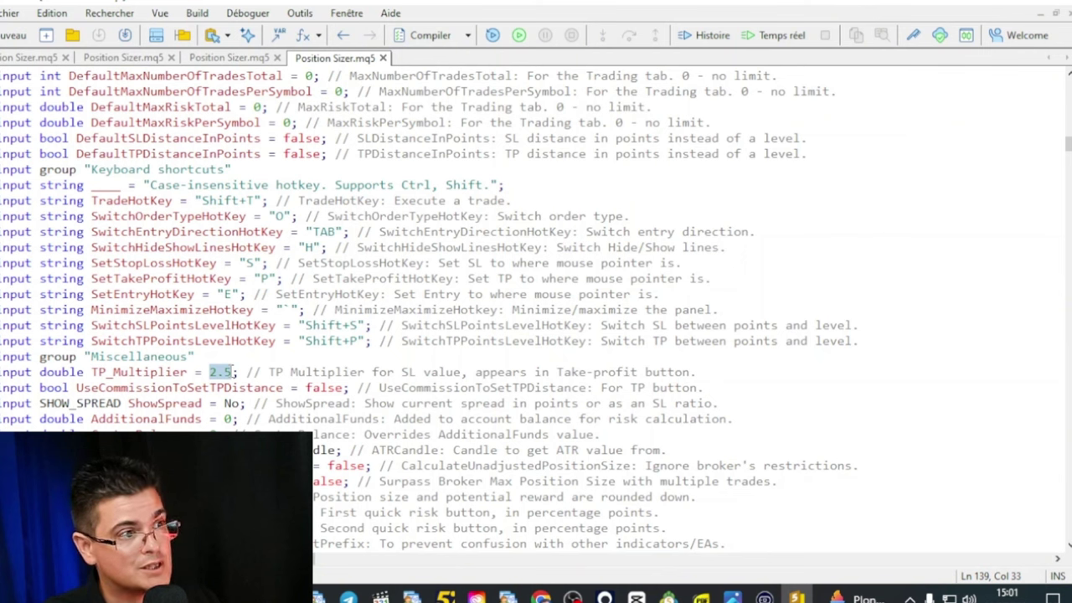
left_click(299, 372)
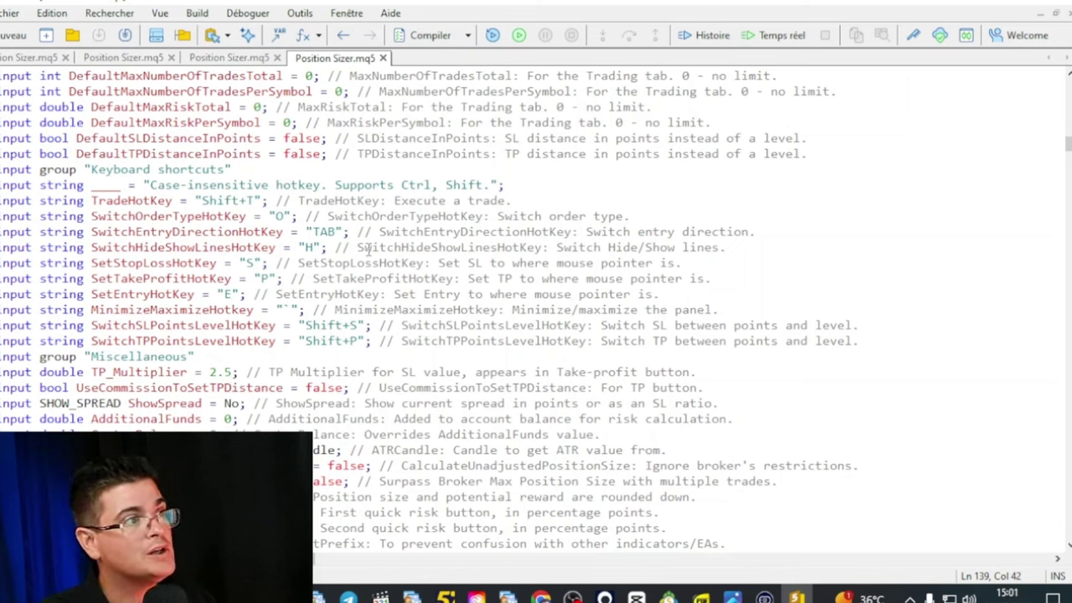
left_click(432, 35)
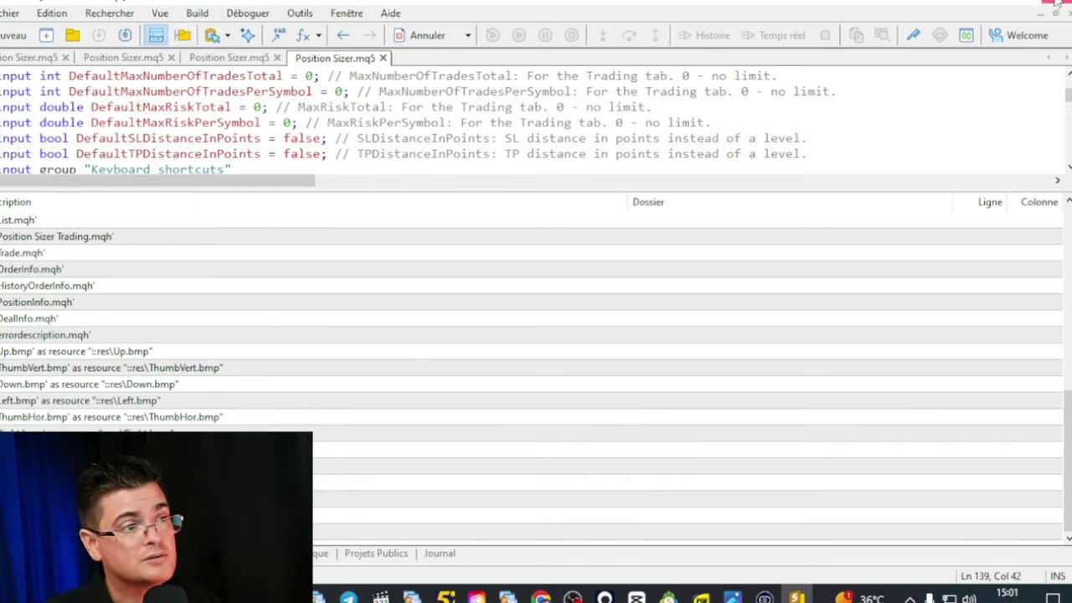
- Back in MetaTrader 5, hide the Navigator and re-apply the Position Sizer's inputs with OK
key("alt+Tab")
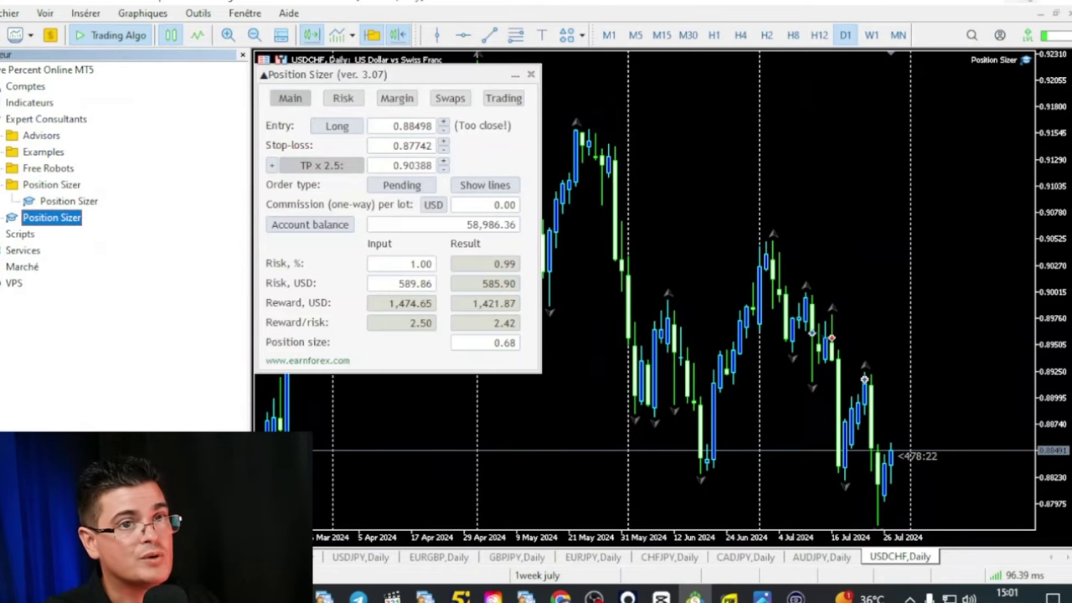
key("ctrl+n")
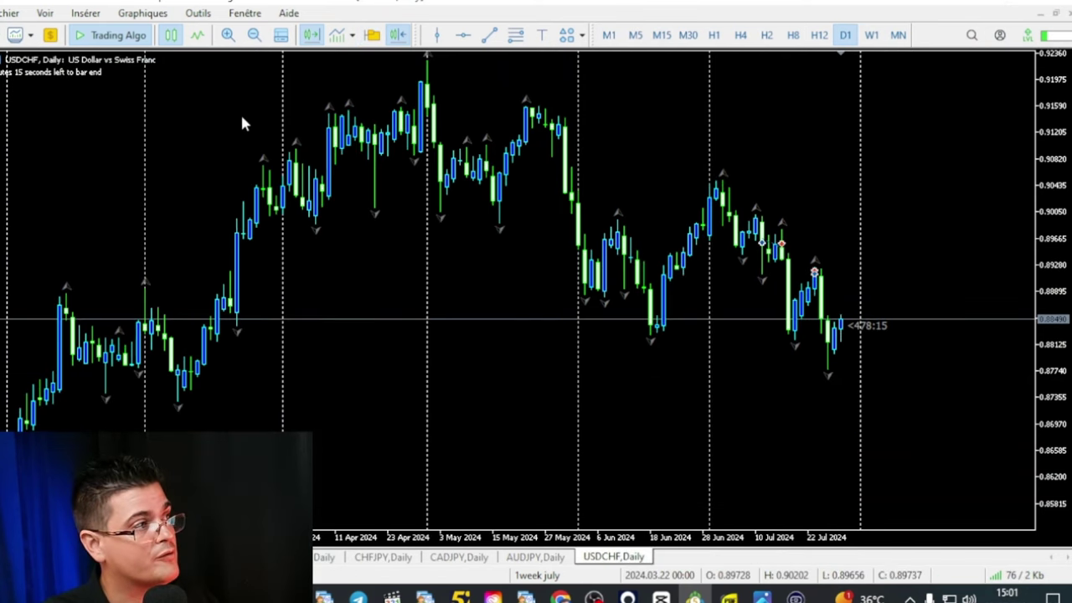
key("F7")
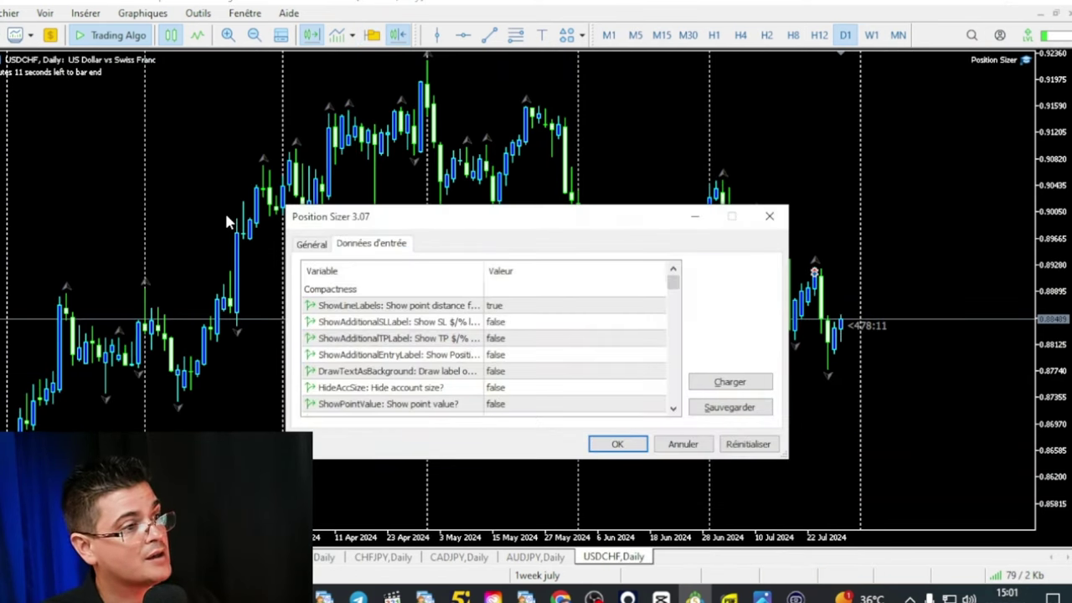
left_click(618, 444)
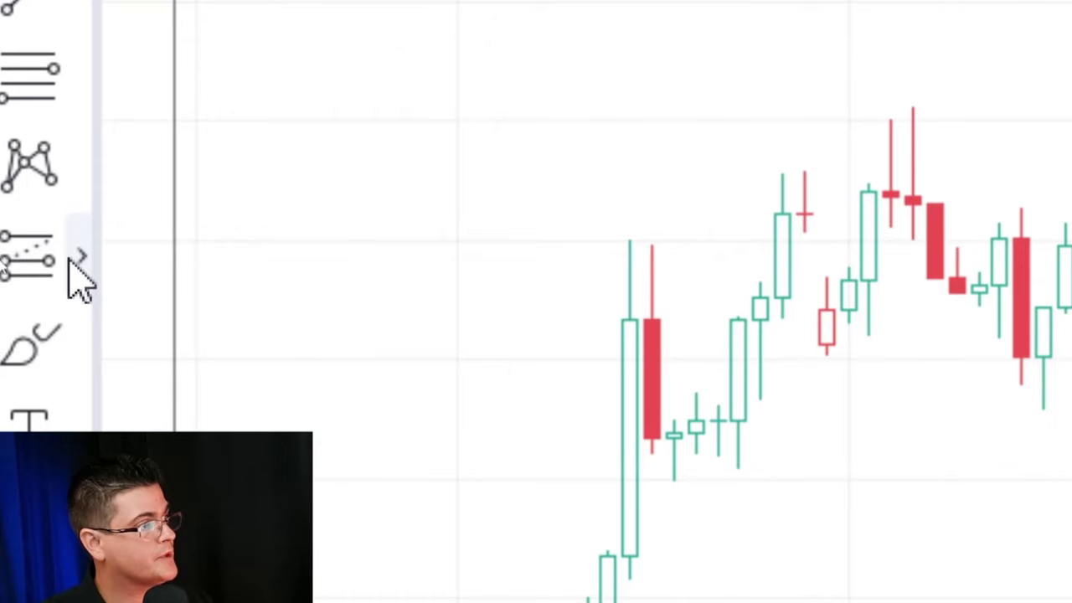
- Place a EURUSD short position with entry 1.08991, stop 1.09276 and target 1.08249
left_click(4, 264)
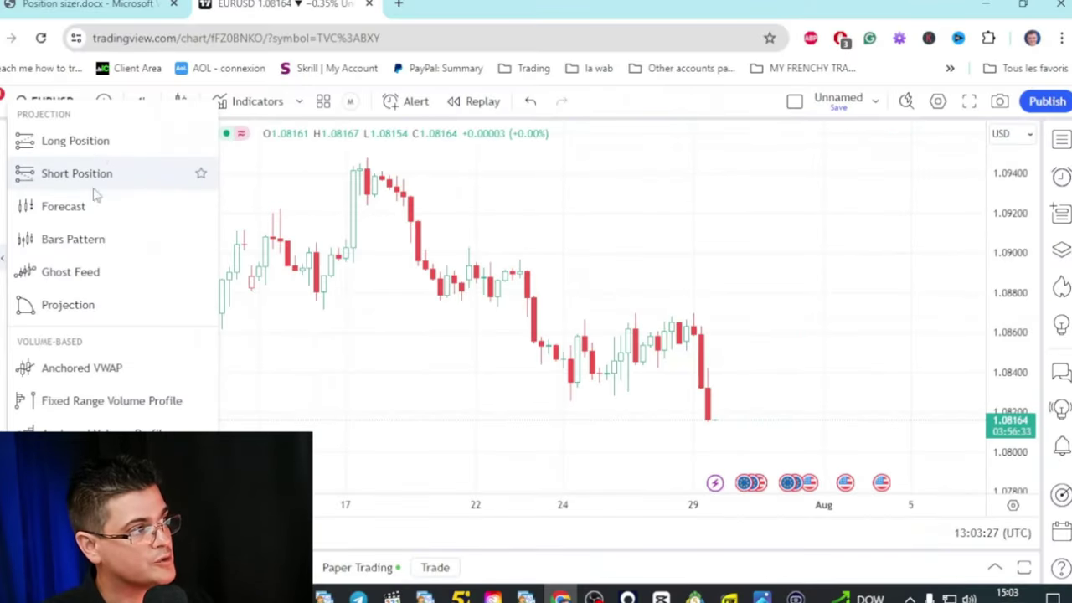
left_click(69, 149)
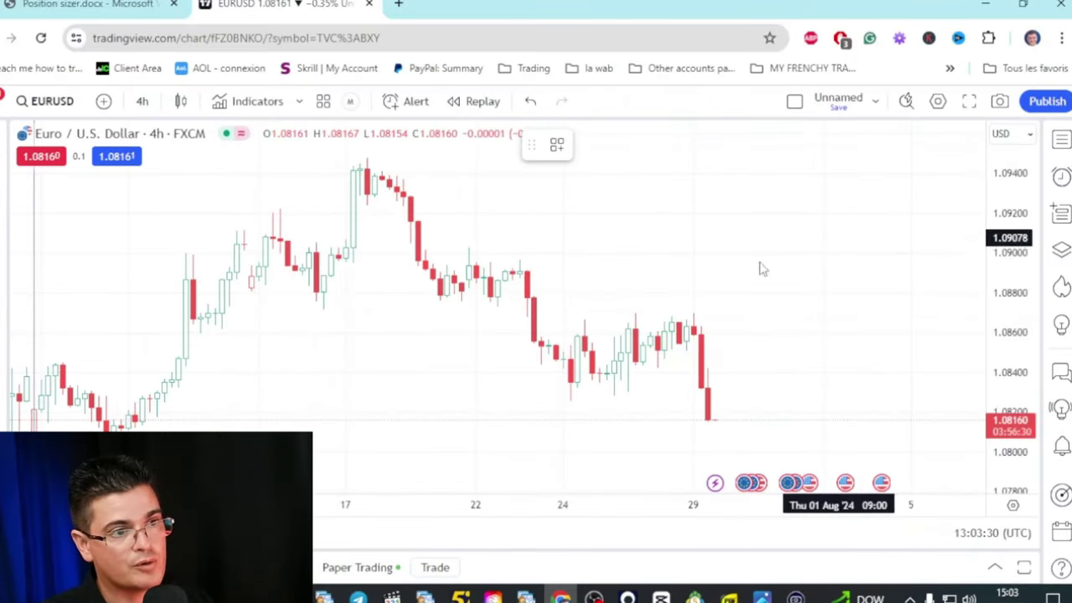
left_click(731, 274)
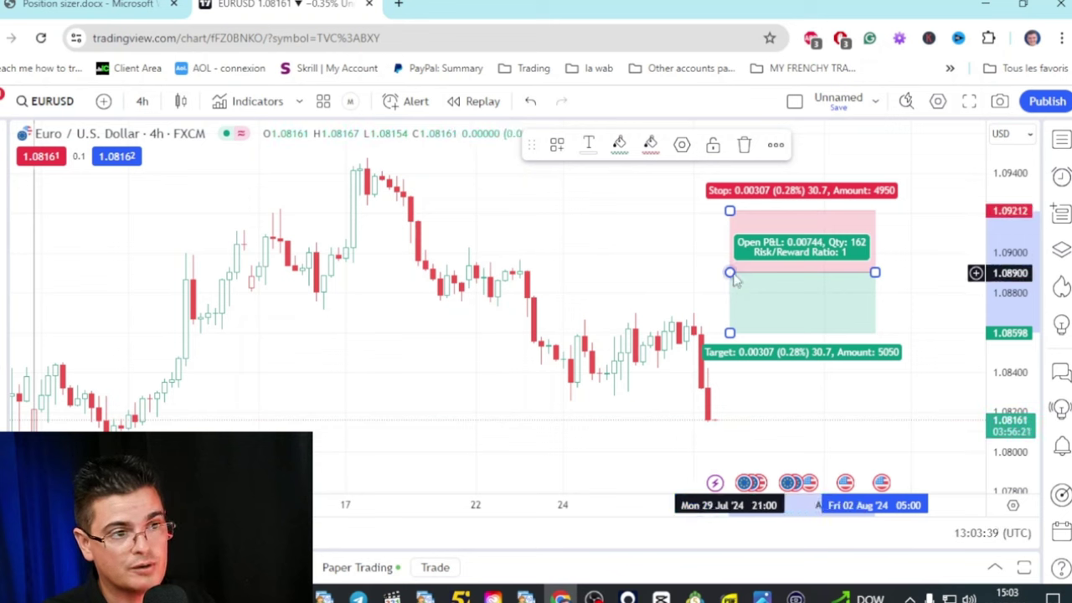
left_click_drag(731, 273, 708, 255)
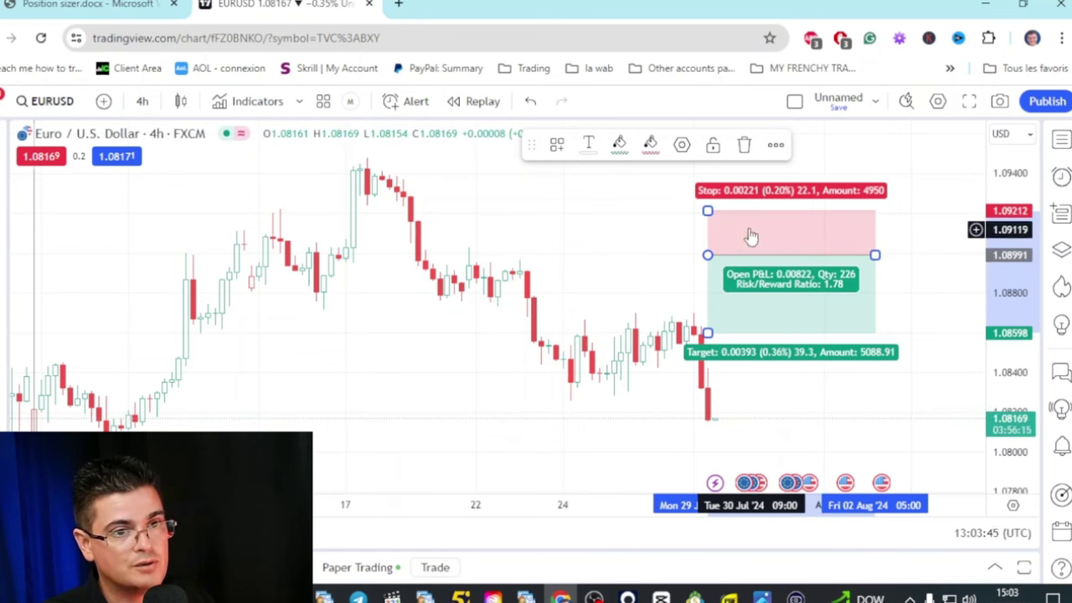
mouse_move(708, 211)
left_mouse_down()
mouse_move(709, 165)
mouse_move(708, 198)
left_mouse_up()
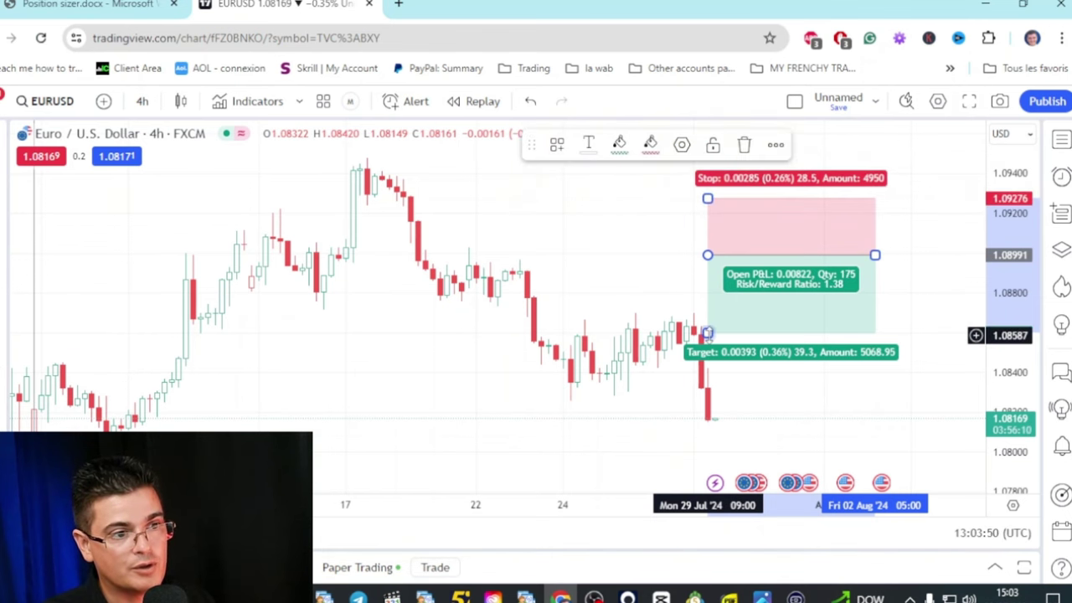
left_click_drag(707, 333, 708, 403)
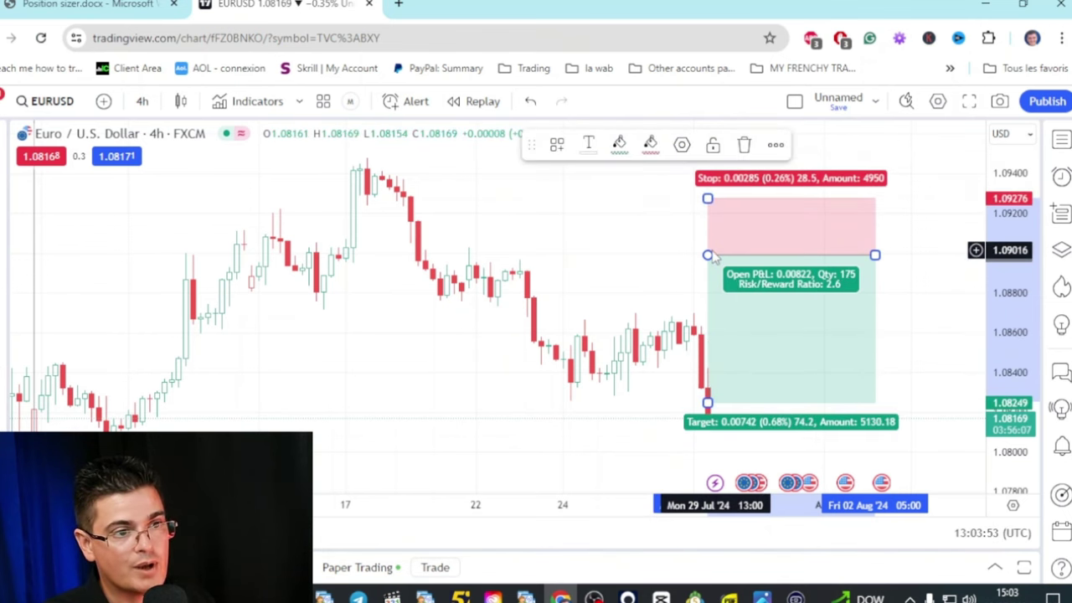
right_click(712, 258)
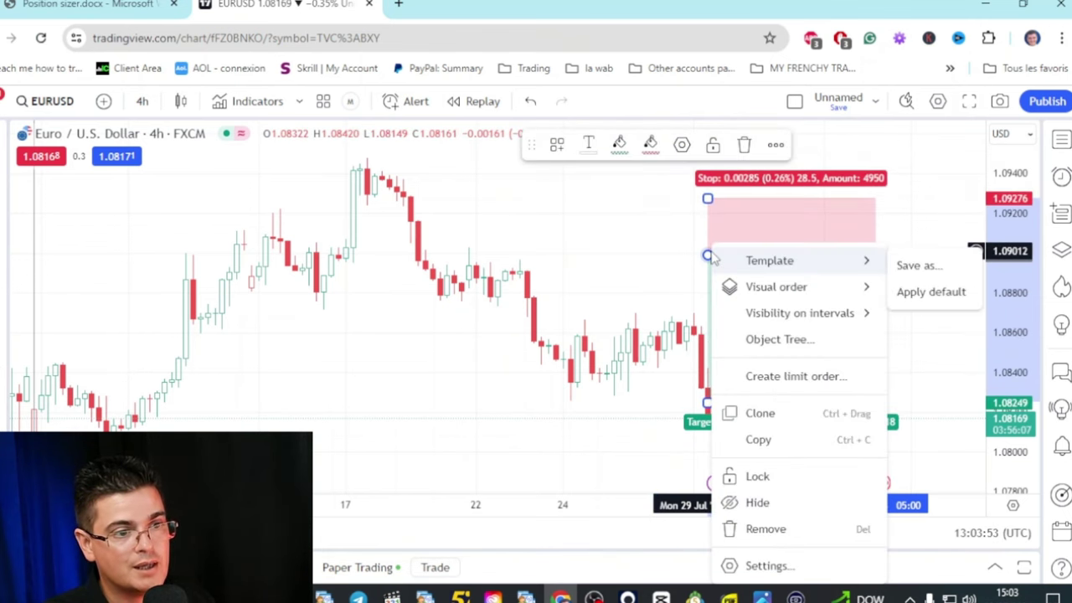
- Give the short position account size 10000, lot size 1 and 1% risk, and confirm
left_click(767, 567)
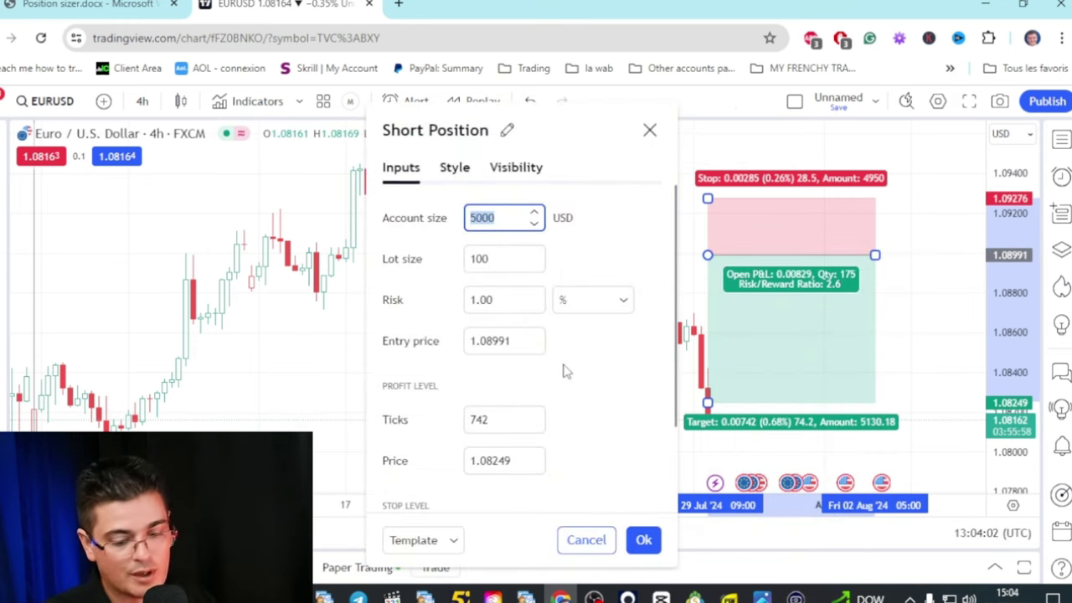
type("10000")
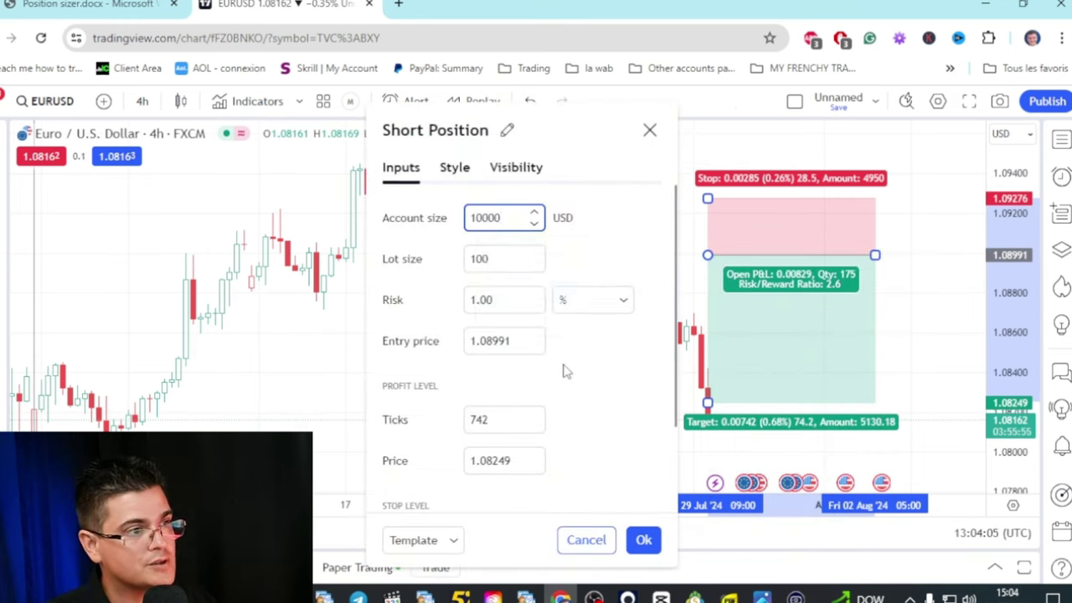
left_click(496, 261)
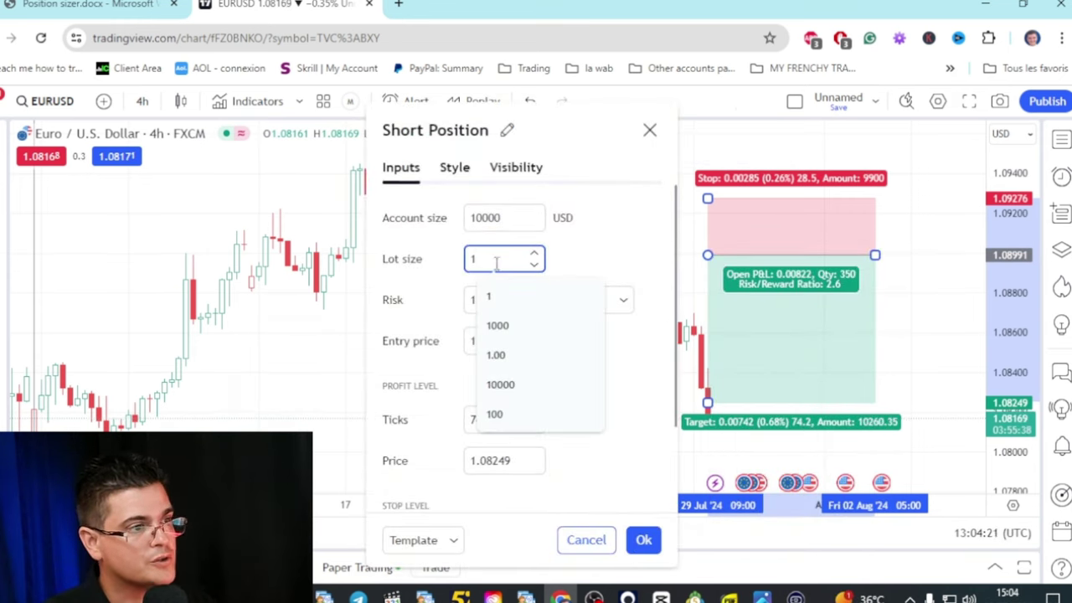
left_click(572, 256)
left_click(487, 304)
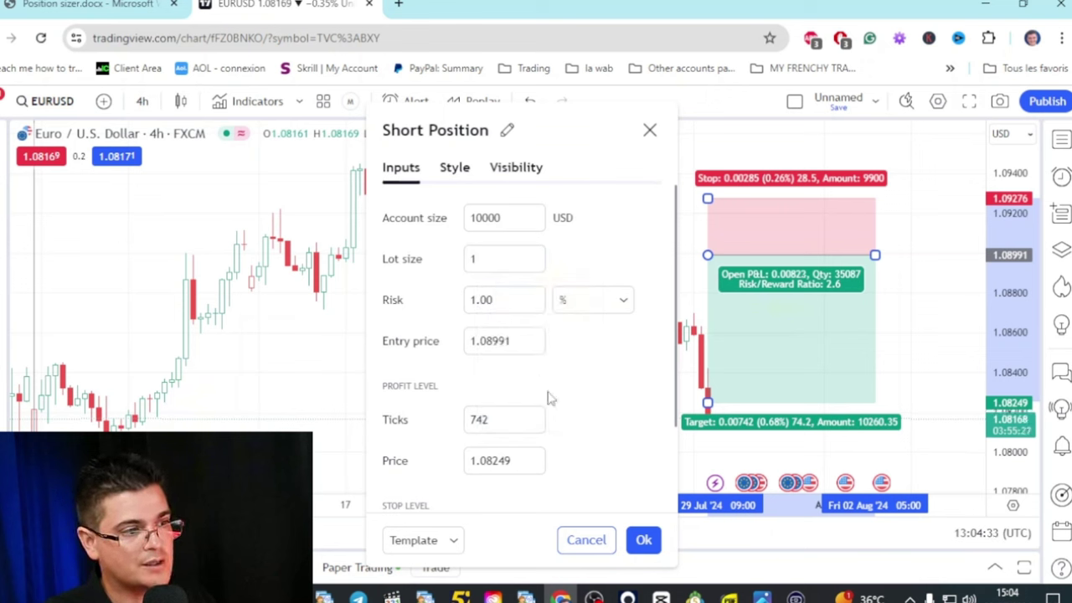
scroll(550, 398, "down", 1)
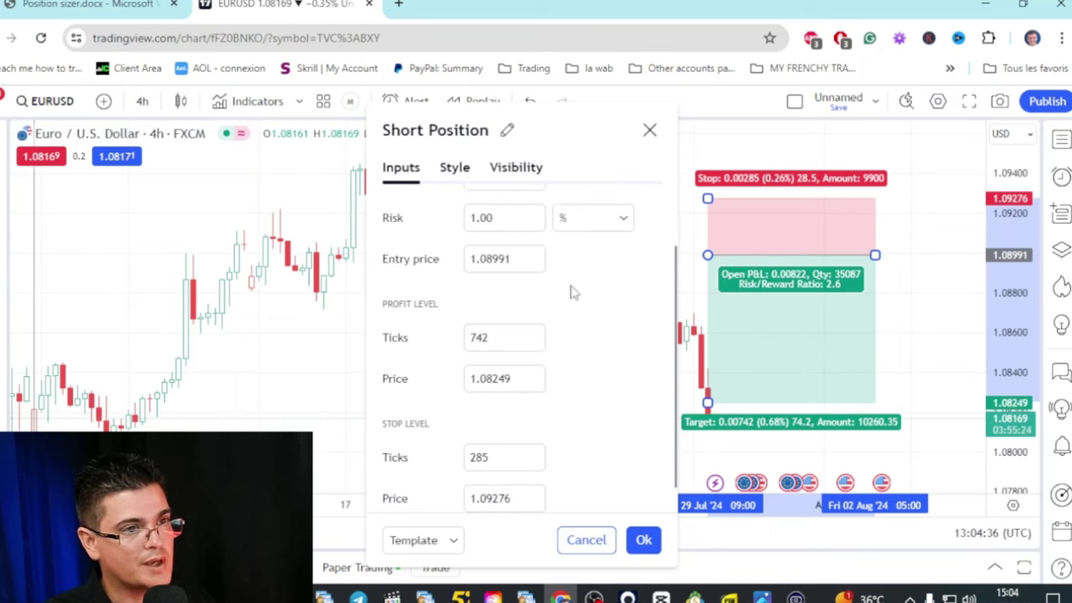
scroll(575, 319, "down", 1)
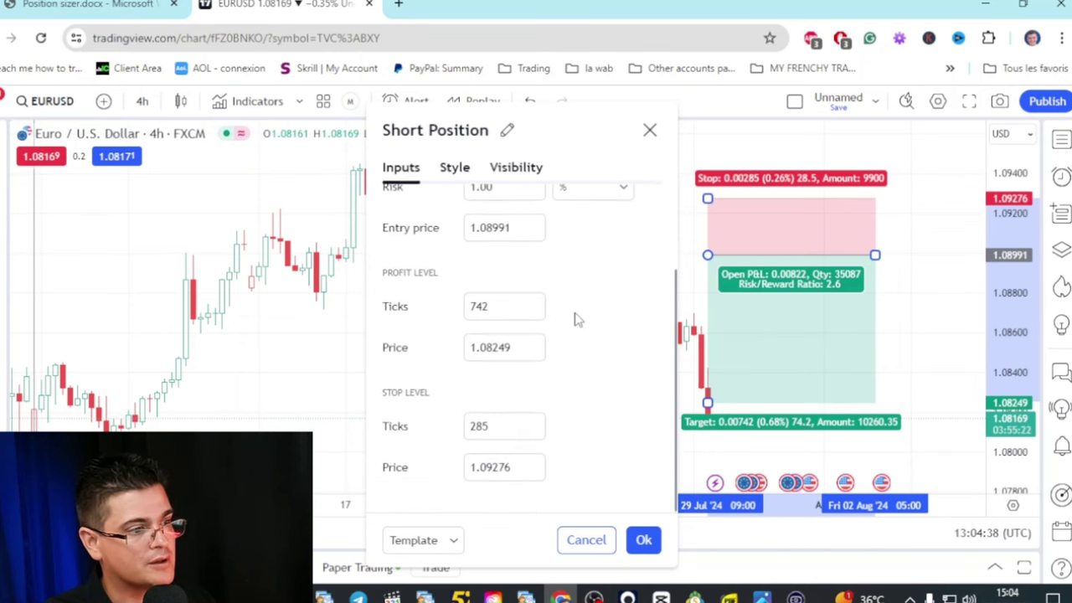
scroll(569, 346, "up", 2)
scroll(566, 377, "down", 1)
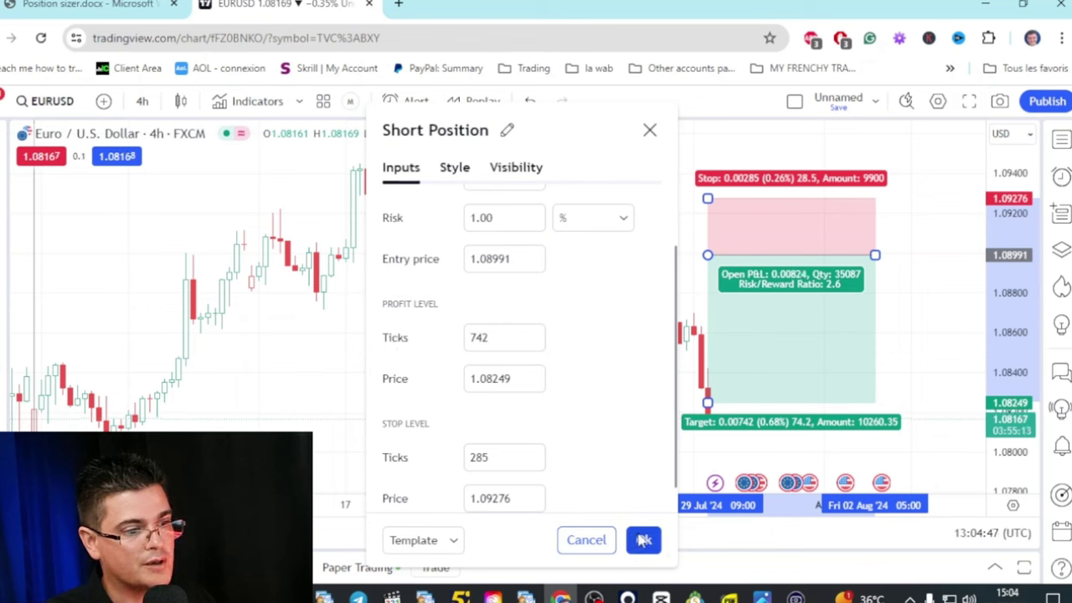
left_click(641, 540)
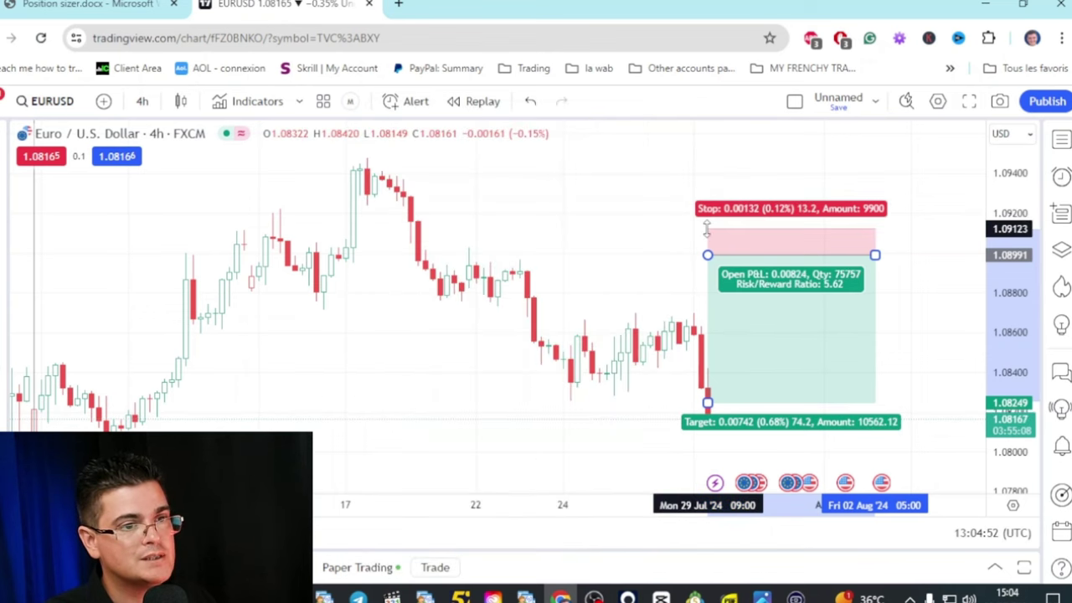
- Move the short's stop to 1.09193 (0.00202), giving 49,504 quantity and 3.67 risk/reward
mouse_move(707, 228)
left_mouse_down()
mouse_move(711, 186)
mouse_move(709, 224)
mouse_move(708, 210)
left_mouse_up()
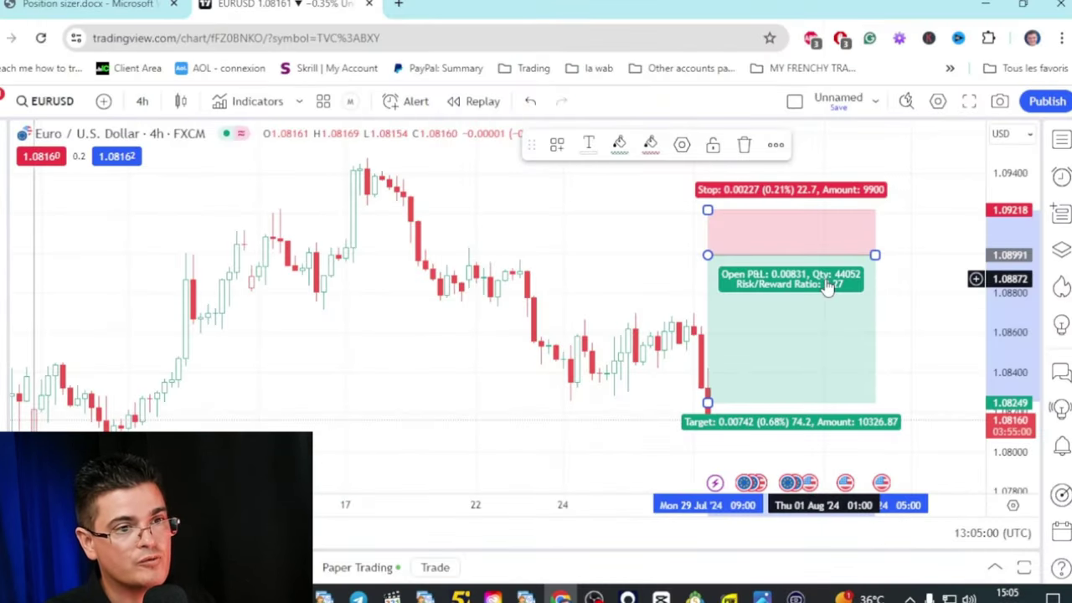
left_click_drag(473, 72, 489, 58)
left_click_drag(713, 205, 708, 216)
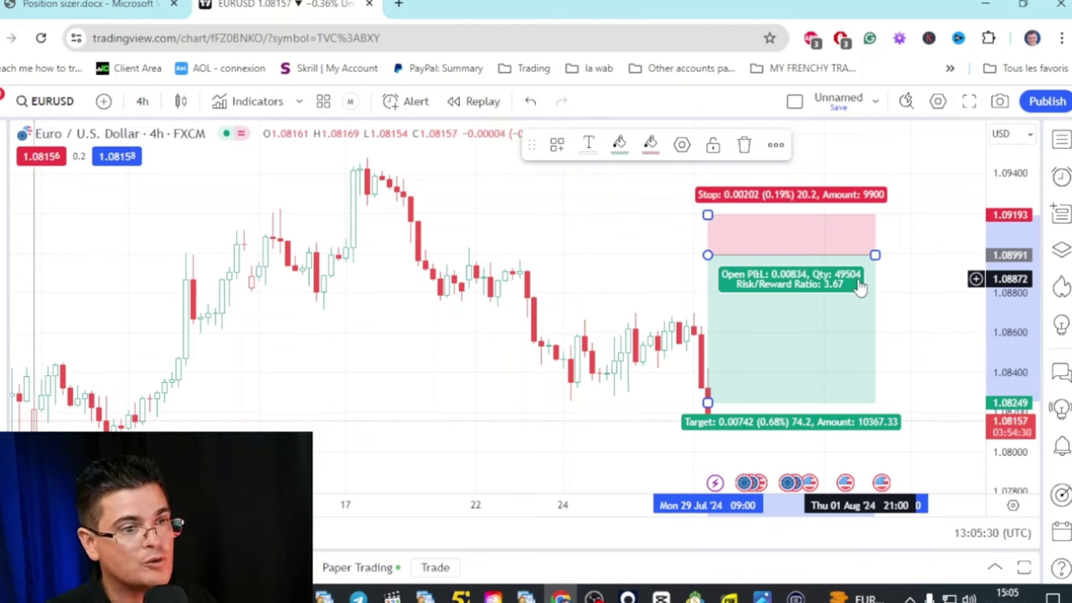
left_click(444, 570)
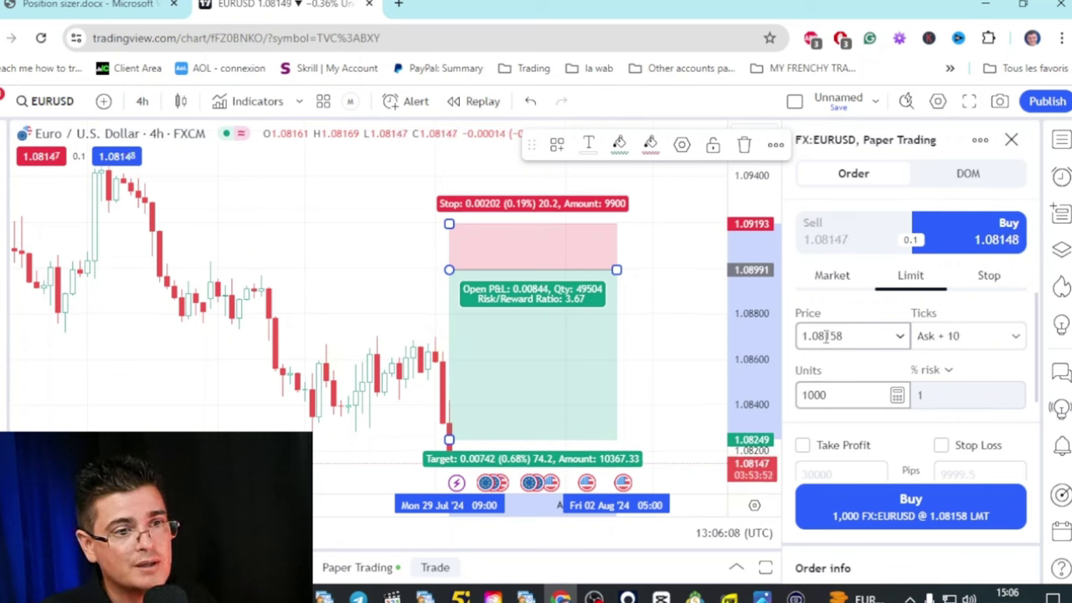
- Set the sell limit price to 1.08991 and the order quantity to 49,504 units
left_click_drag(825, 336, 882, 336)
type("991")
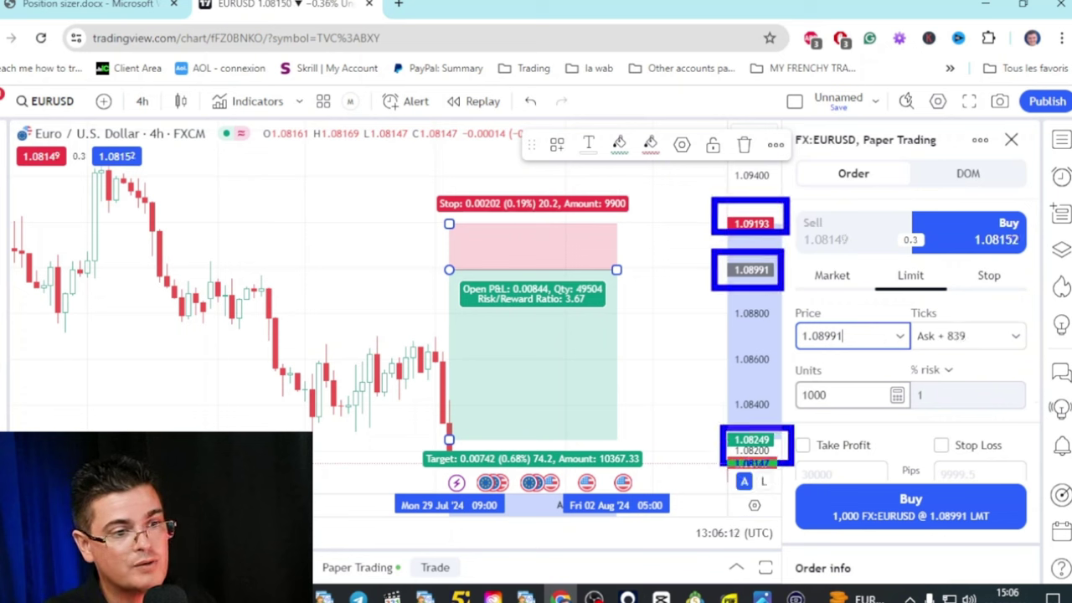
double_click(838, 395)
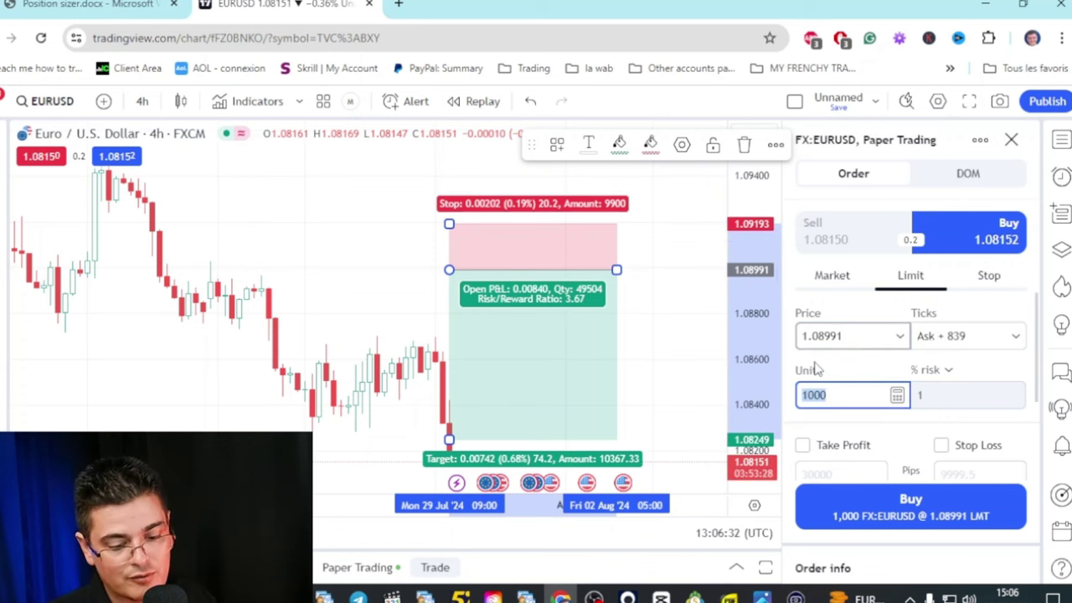
type("4950")
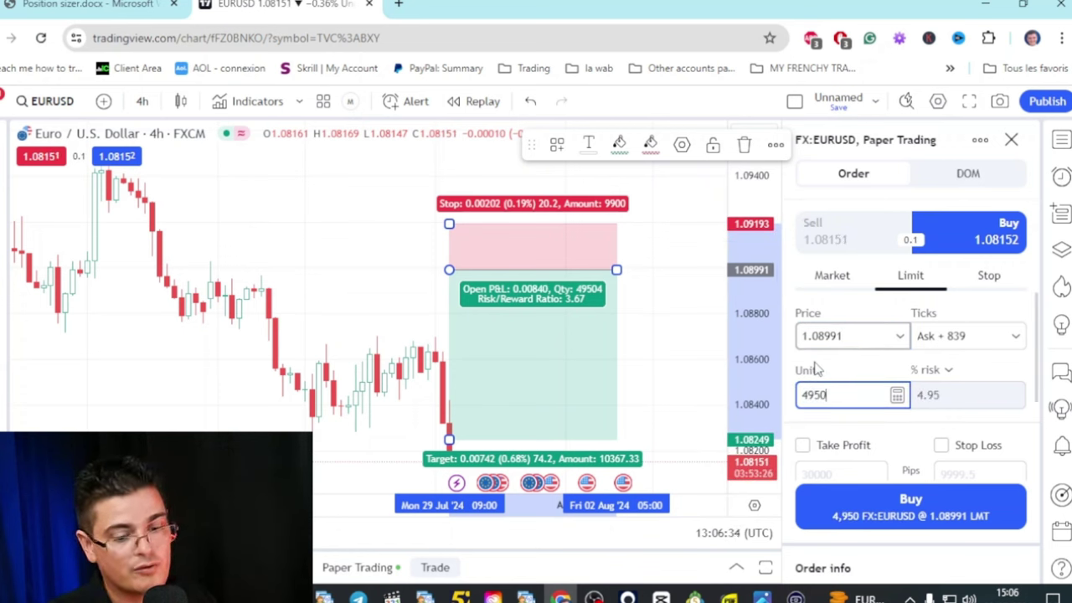
- Add stop loss 1.09193 and take profit 1.08249, then submit the sell limit order
left_click(942, 445)
scroll(955, 419, "down", 2)
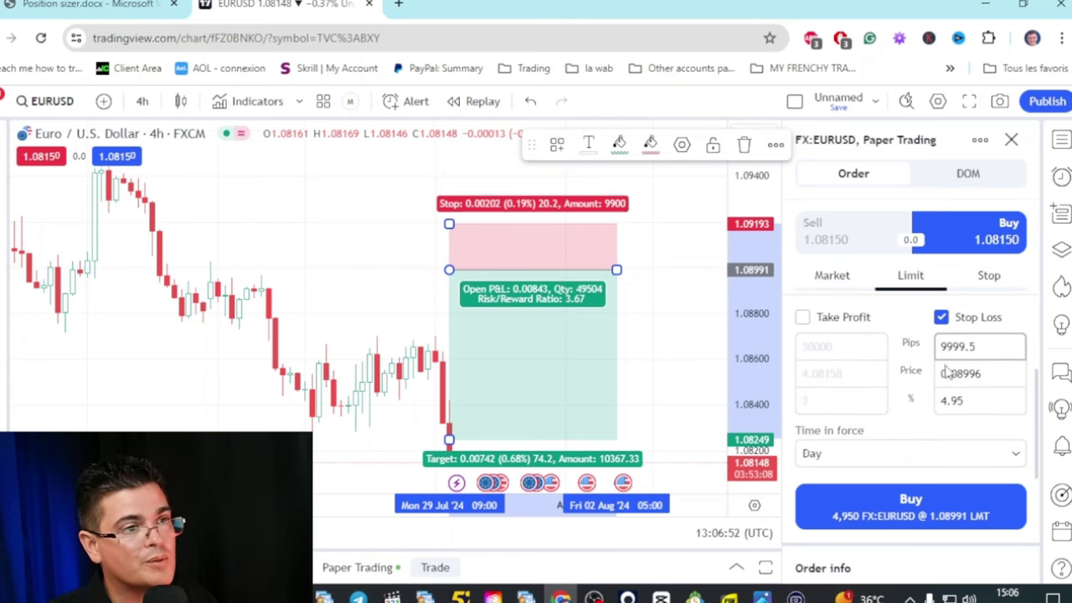
triple_click(980, 373)
type("1.09193")
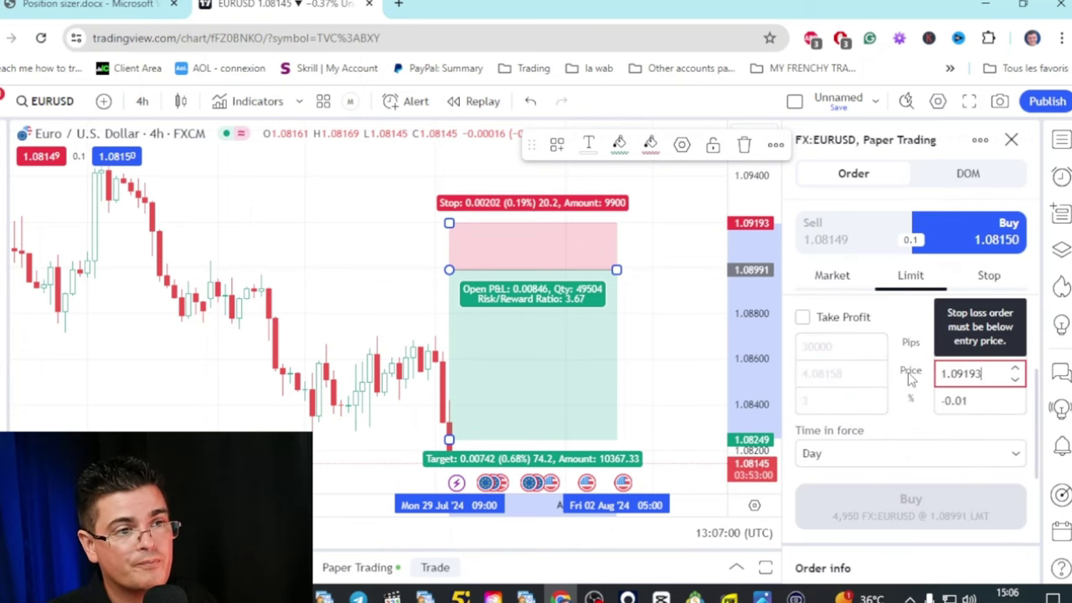
left_click(803, 317)
left_click_drag(849, 374, 779, 371)
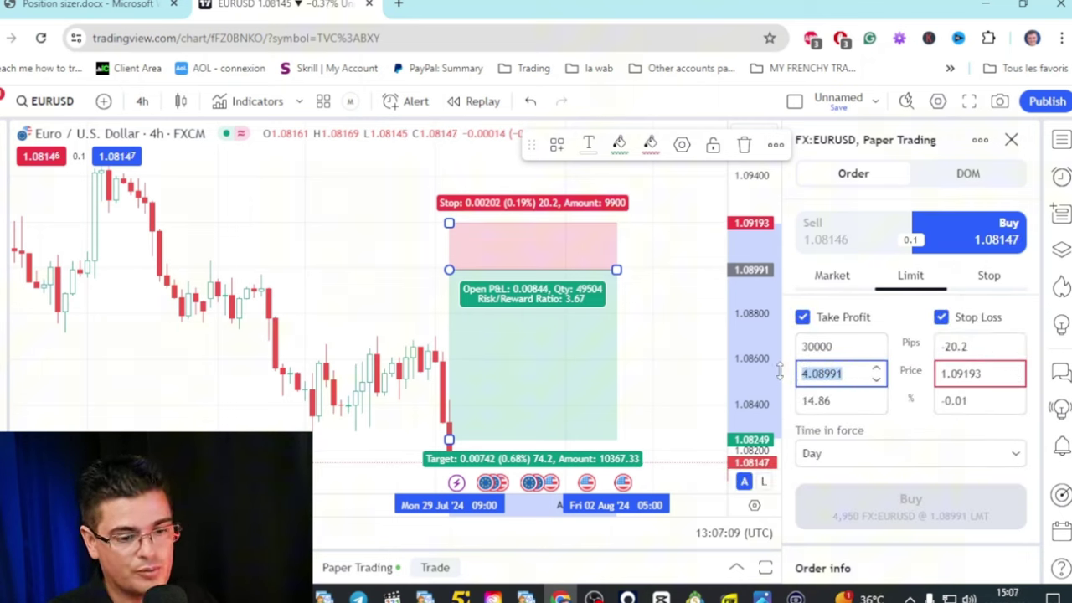
type("1.08249")
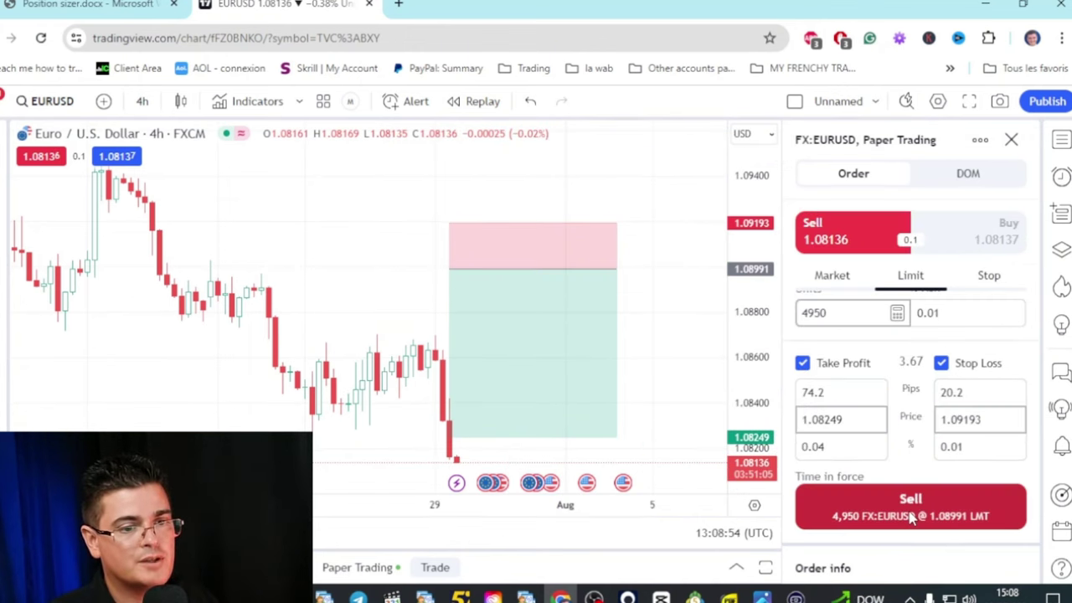
left_click(912, 510)
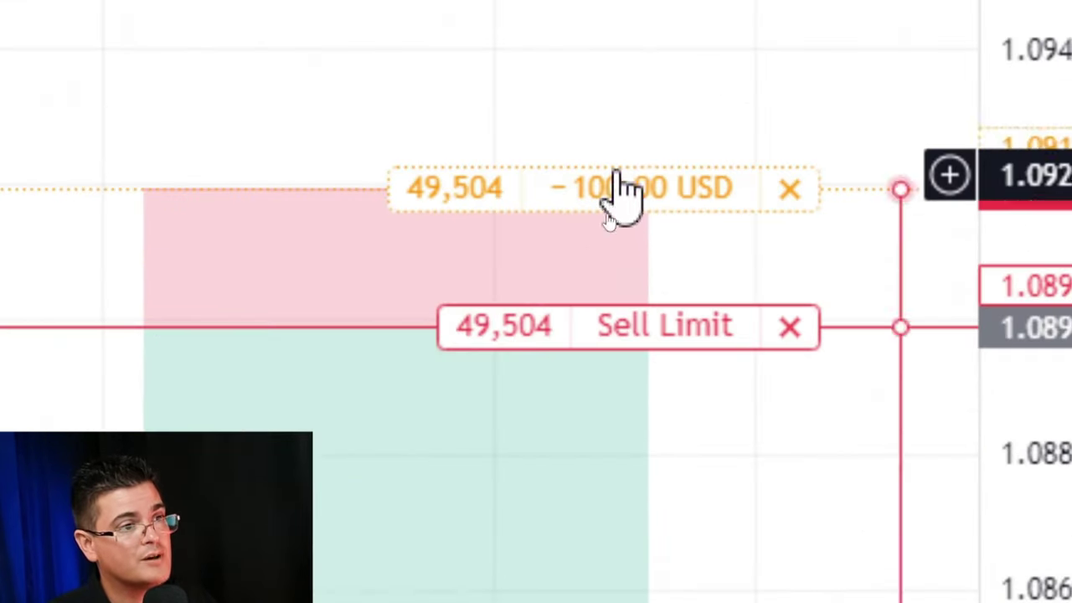
- Select the short position drawing on the EURUSD chart and delete it
mouse_move(666, 187)
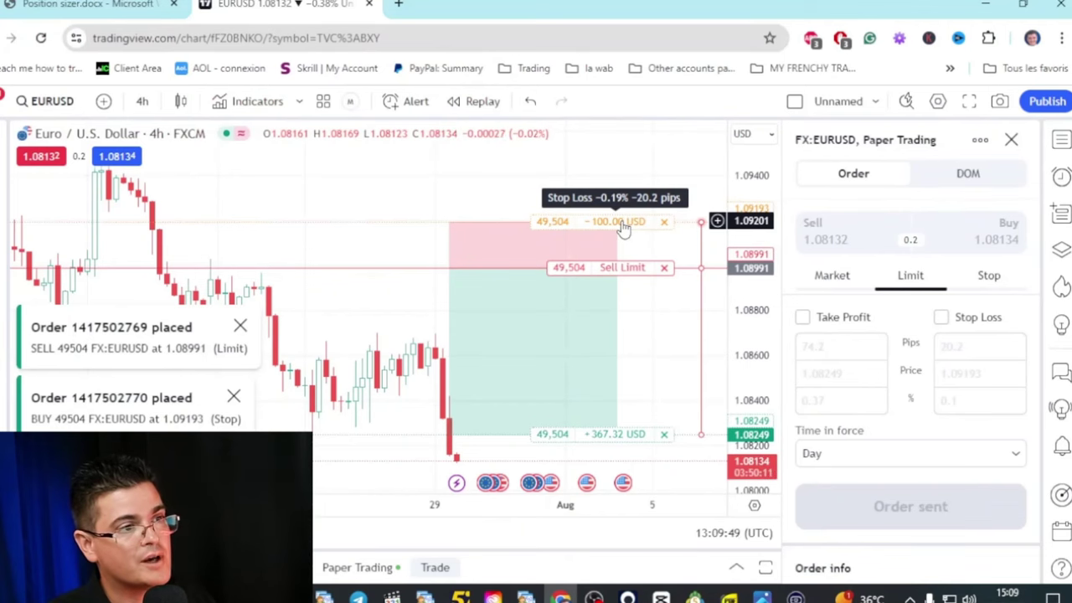
left_click(593, 359)
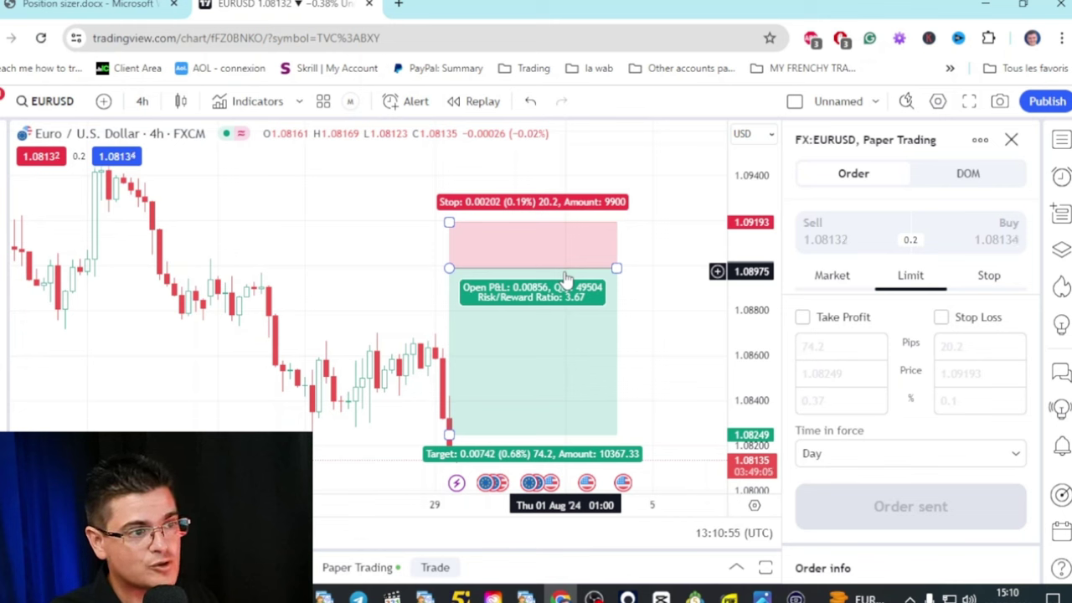
left_click(566, 279)
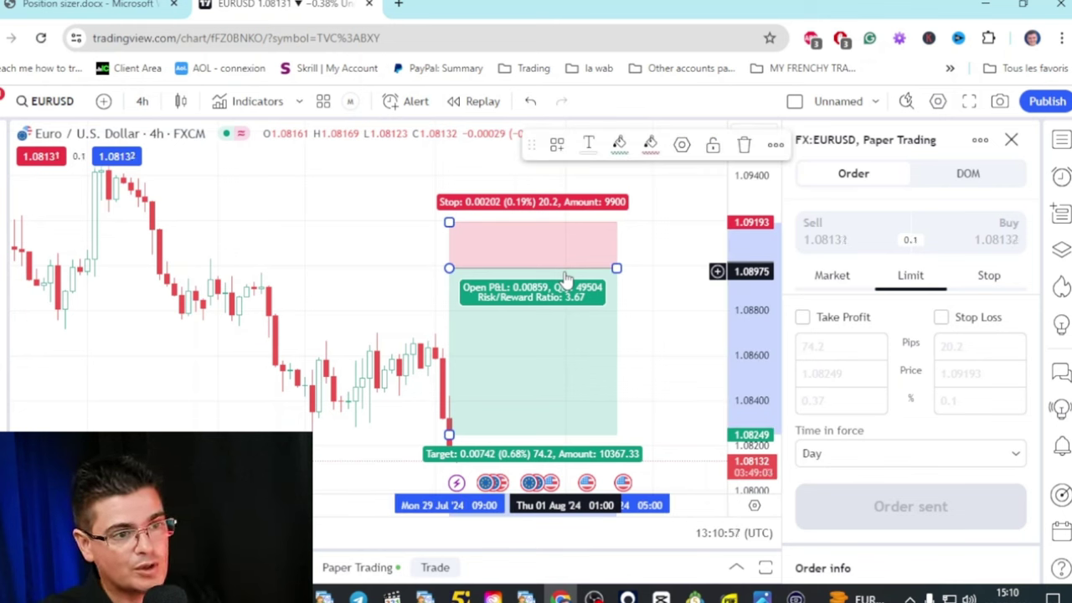
key("Delete")
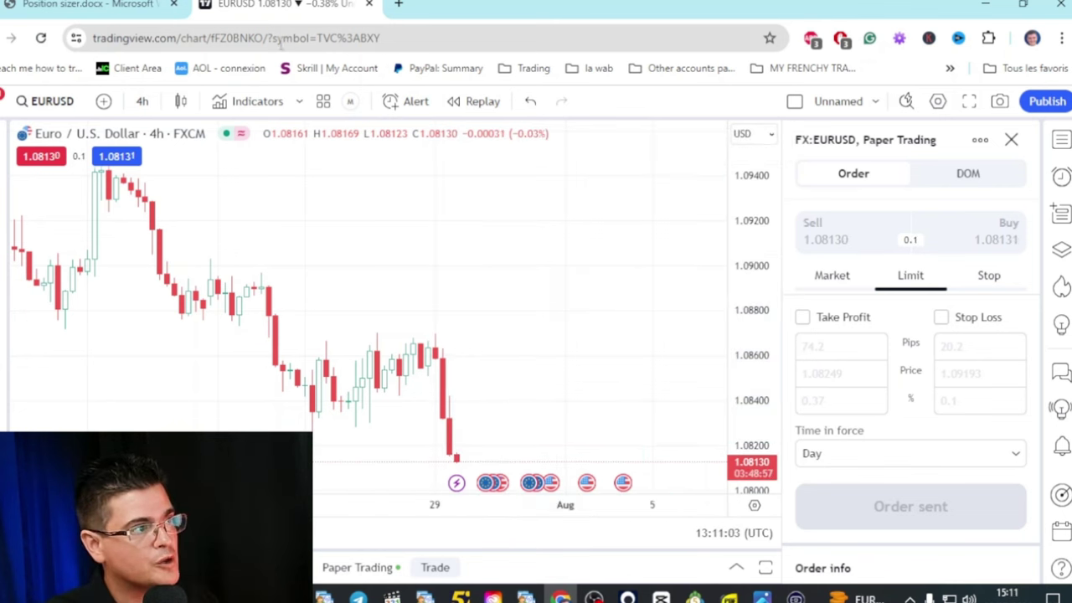
- Search for PST V0.77 and add Position Sizing Tool [Skiploss] to the chart
left_click(256, 101)
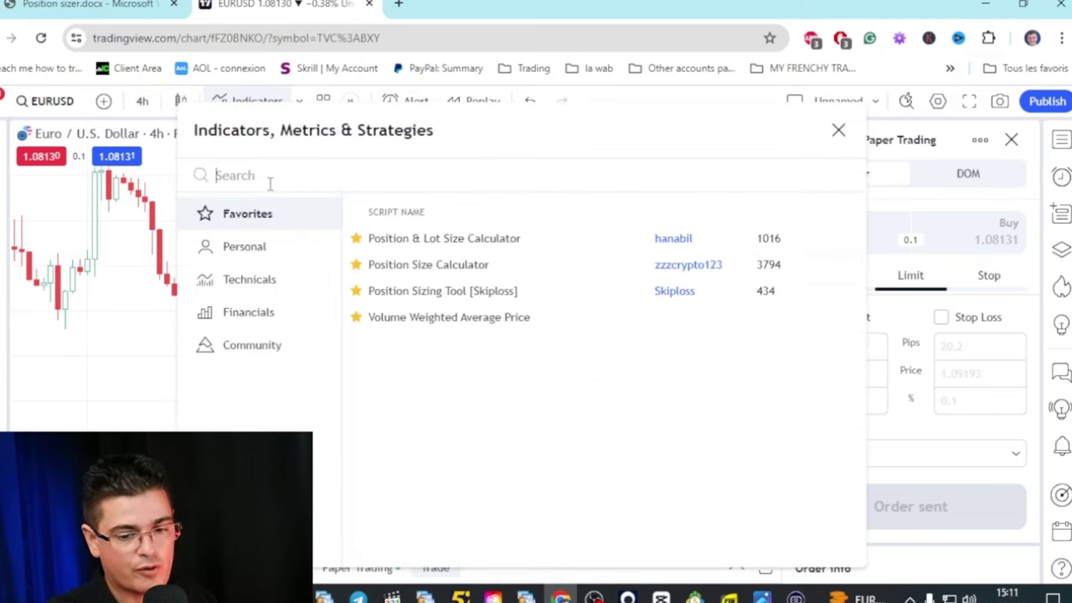
type("PST V0.77")
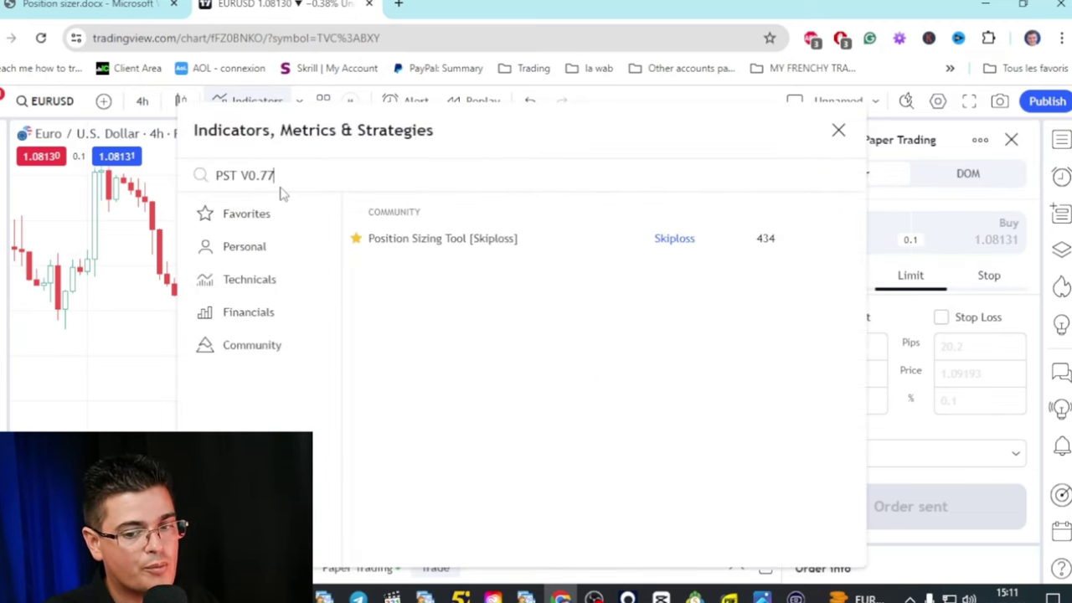
left_click(409, 247)
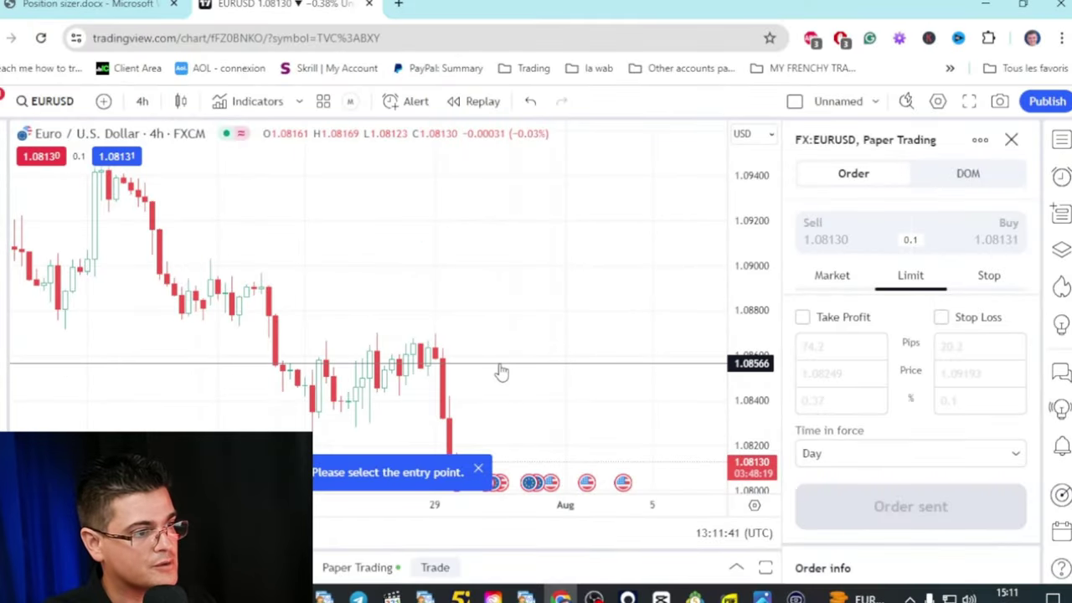
- Mark entry 1.08581, take profit 1.08253 and stop loss 1.08712 for the position sizing tool
left_click(515, 365)
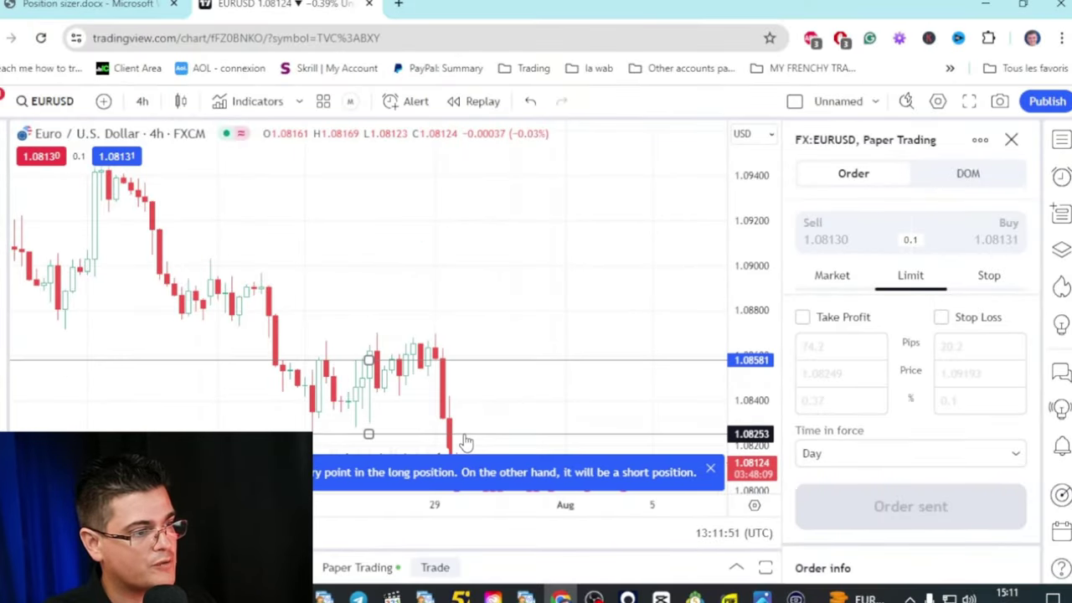
left_click(467, 442)
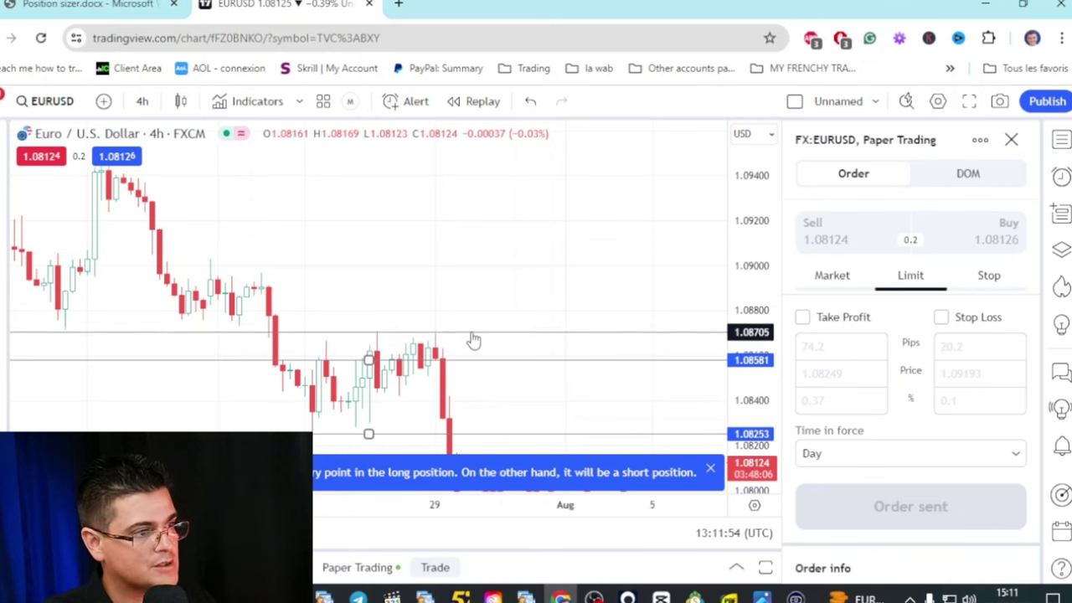
left_click(474, 338)
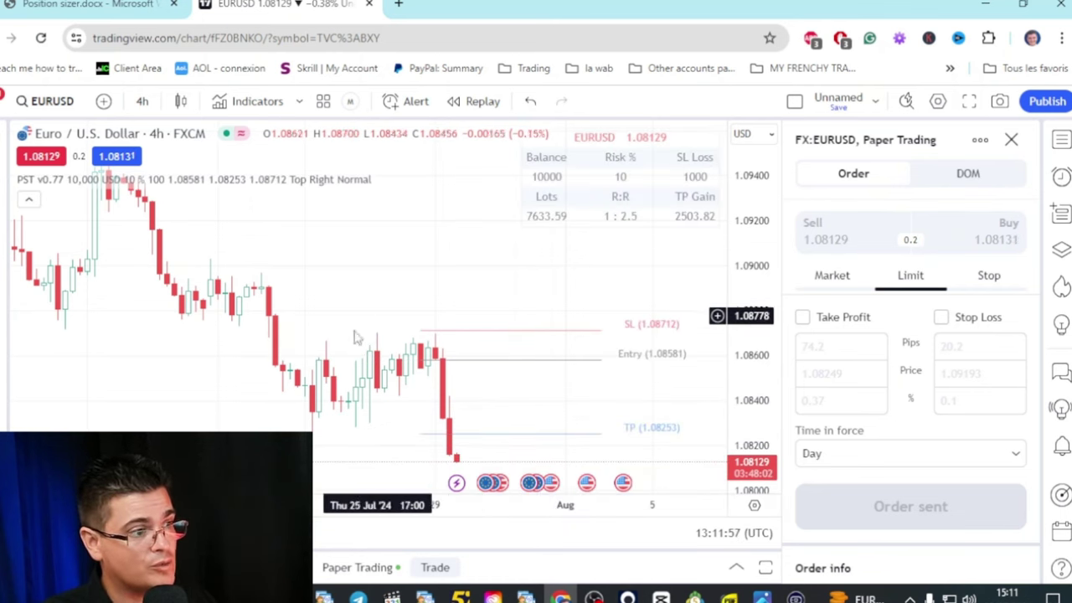
mouse_move(308, 184)
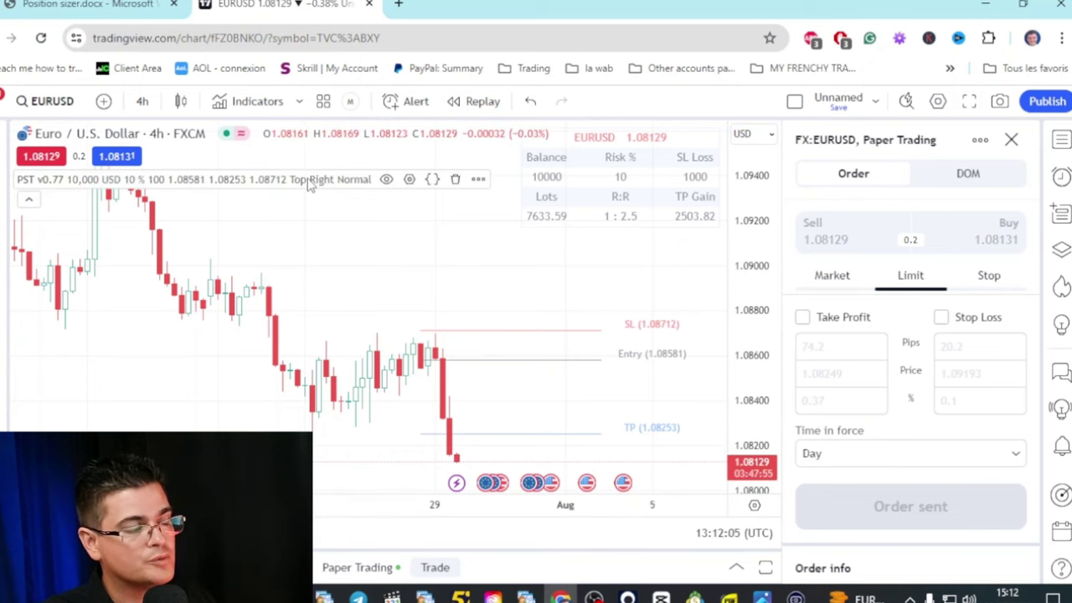
left_click(410, 181)
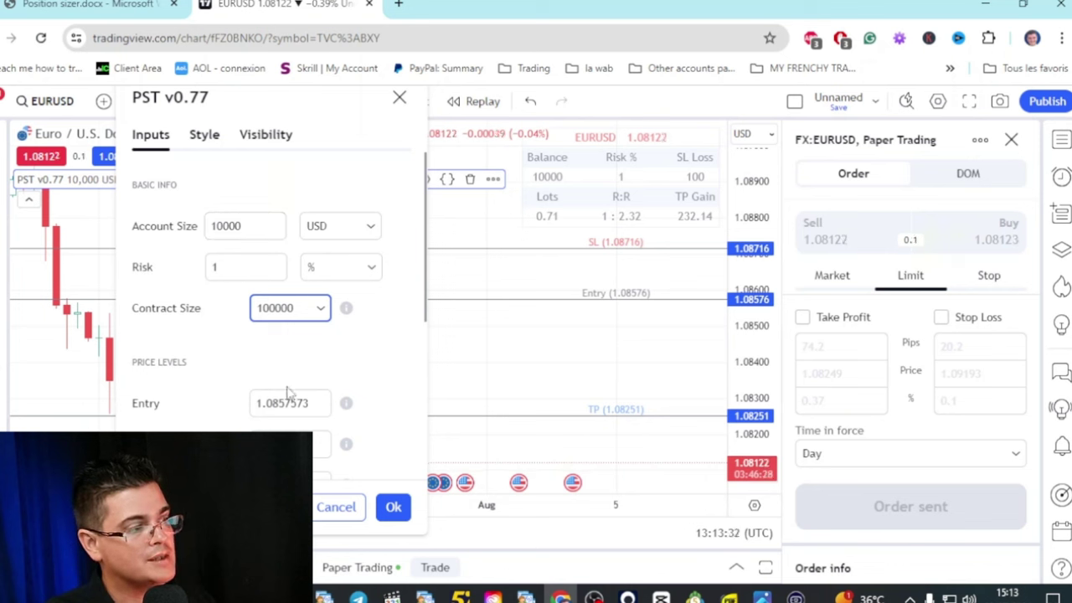
- Confirm PST v0.77 at 1% risk (0.71 lots), then delete the indicator from the chart
scroll(290, 391, "down", 1)
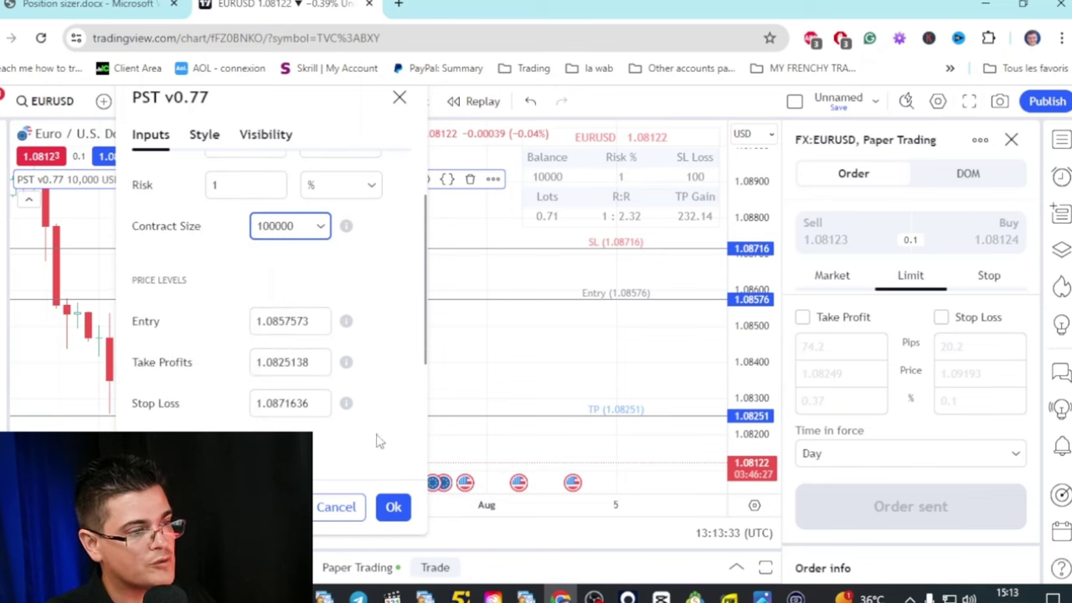
left_click(394, 507)
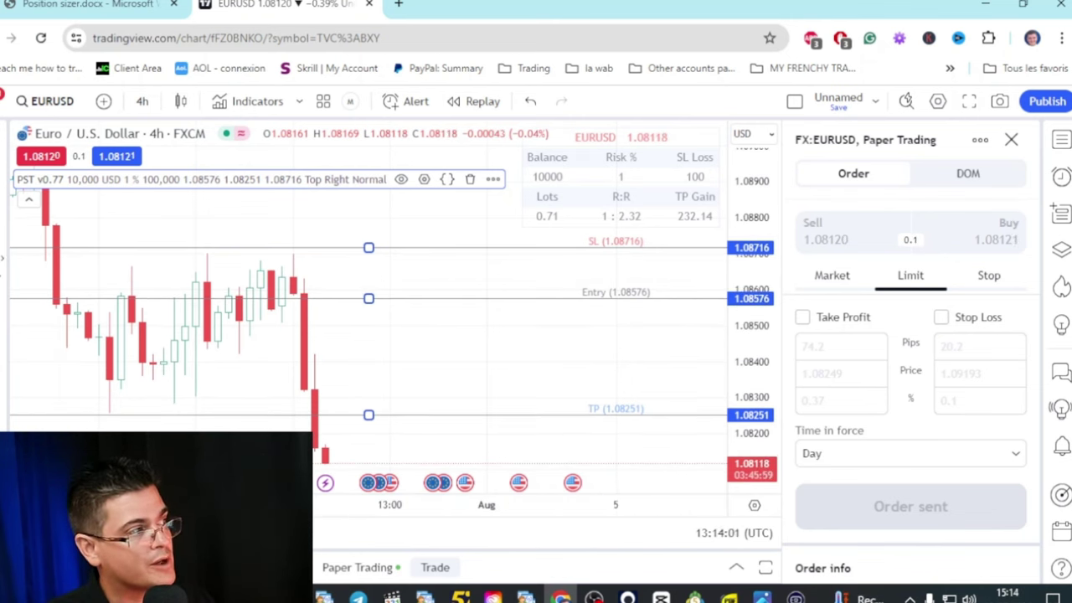
left_click(470, 179)
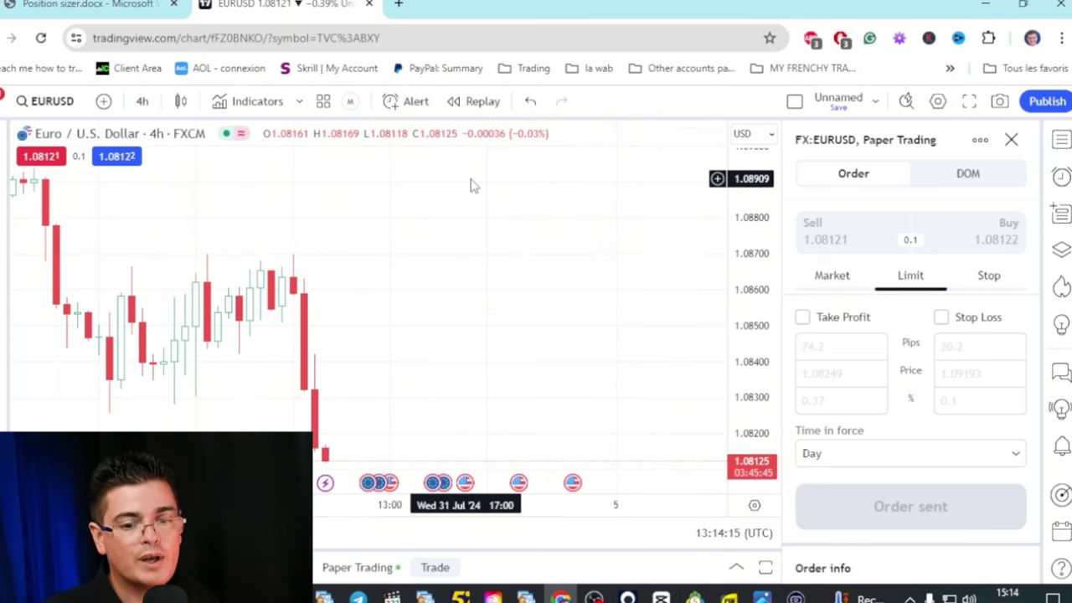